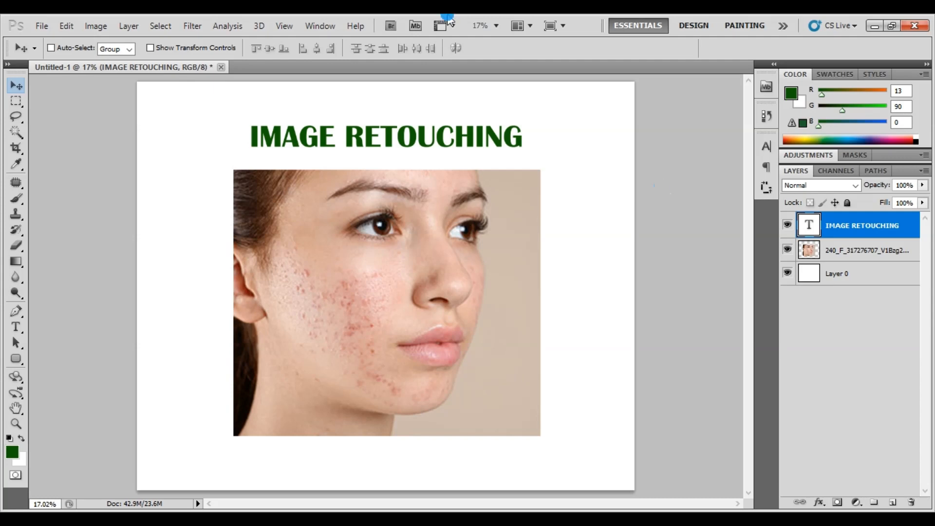
pyautogui.click(193, 27)
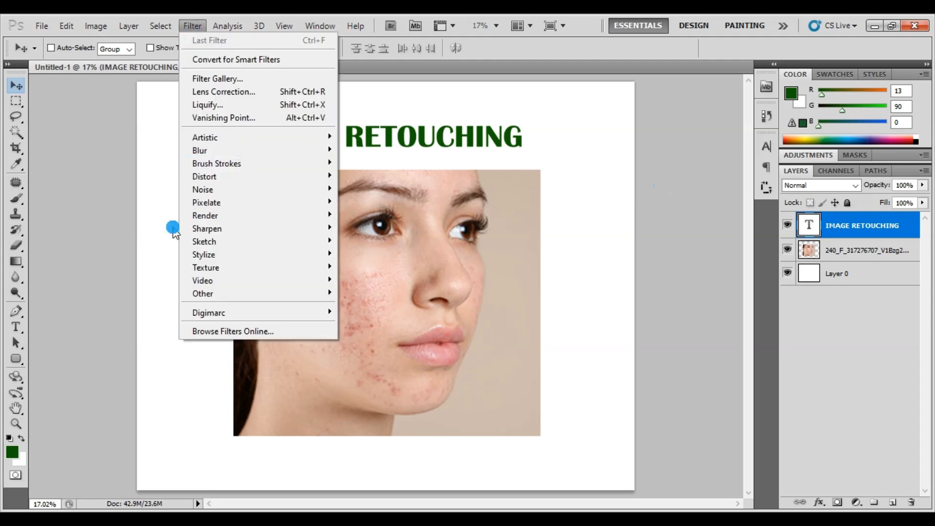
pyautogui.click(18, 215)
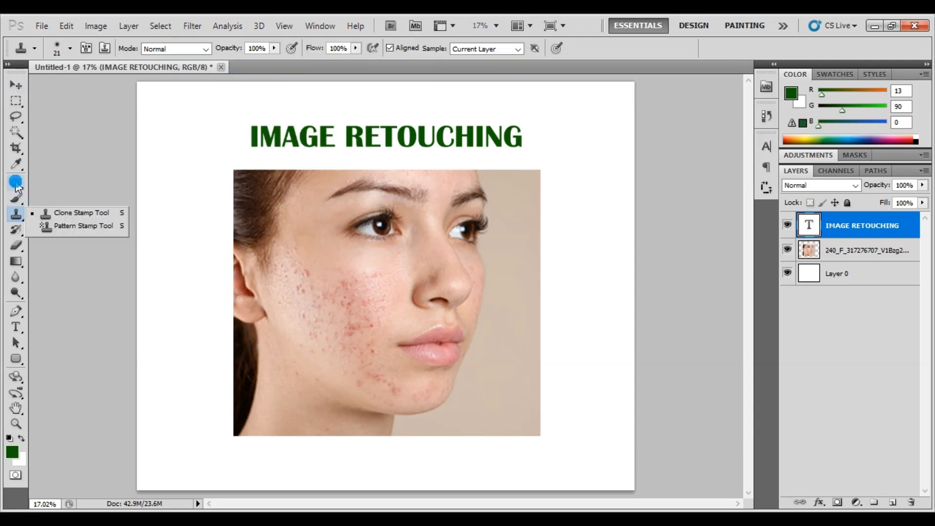
pyautogui.click(15, 183)
pyautogui.click(16, 87)
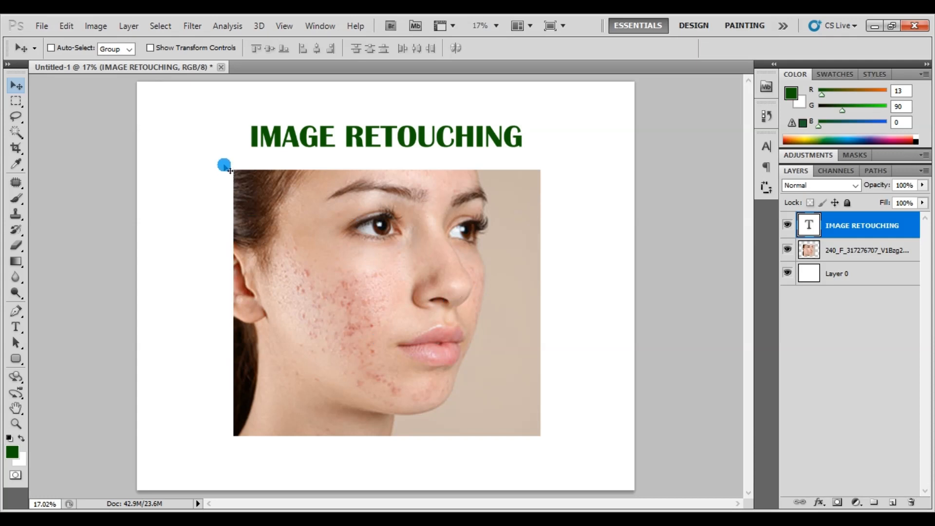
# Step: Examine the blemished cheek close up at 33.3% zoom, from the ear to the mouth
pyautogui.press('ctrl')
pyautogui.press('ctrl')
pyautogui.hotkey('ctrl', 'space')
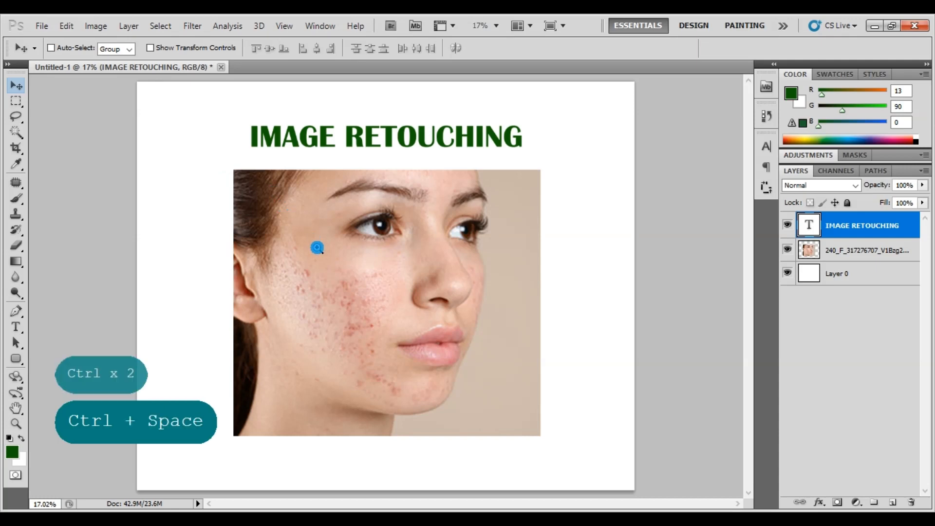
pyautogui.keyDown('ctrl'); pyautogui.click(348, 319); pyautogui.keyUp('ctrl')
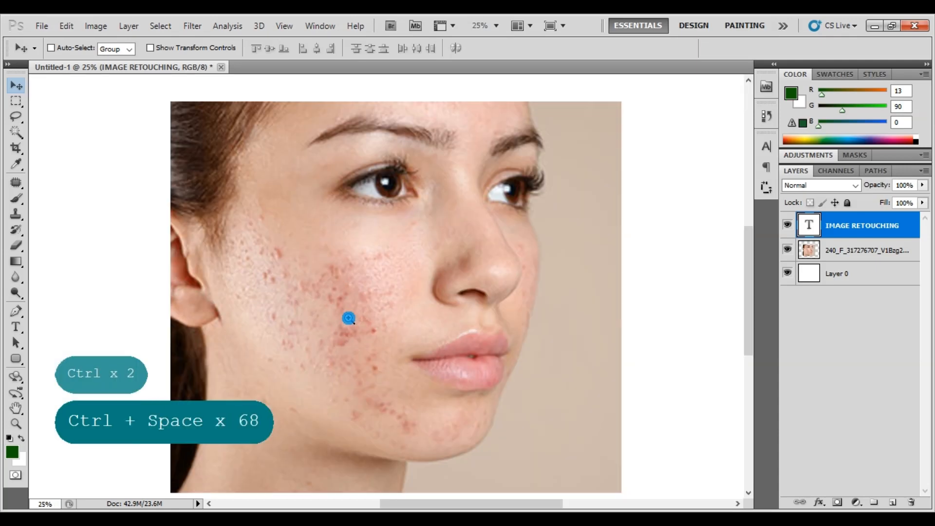
pyautogui.keyDown('ctrl'); pyautogui.click(348, 318); pyautogui.keyUp('ctrl')
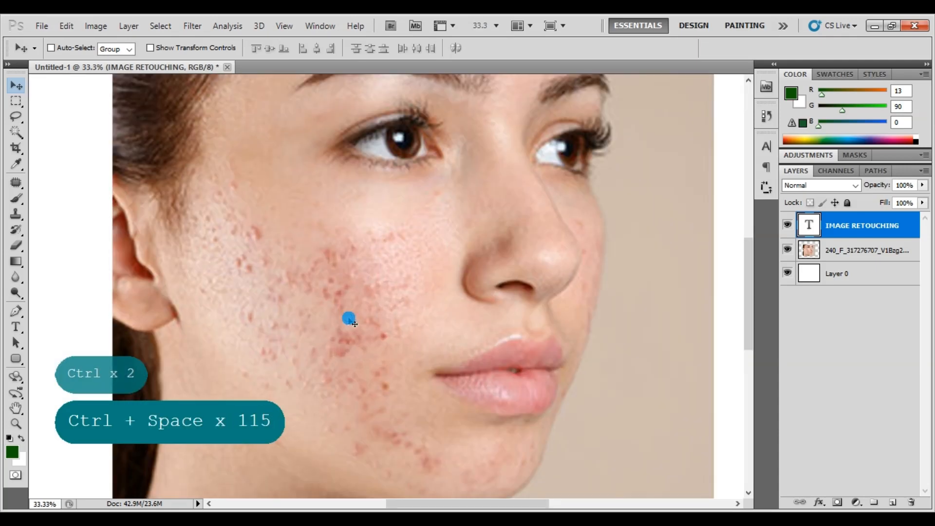
pyautogui.press('ctrl')
pyautogui.press('ctrl')
pyautogui.hotkey('alt', 'space')
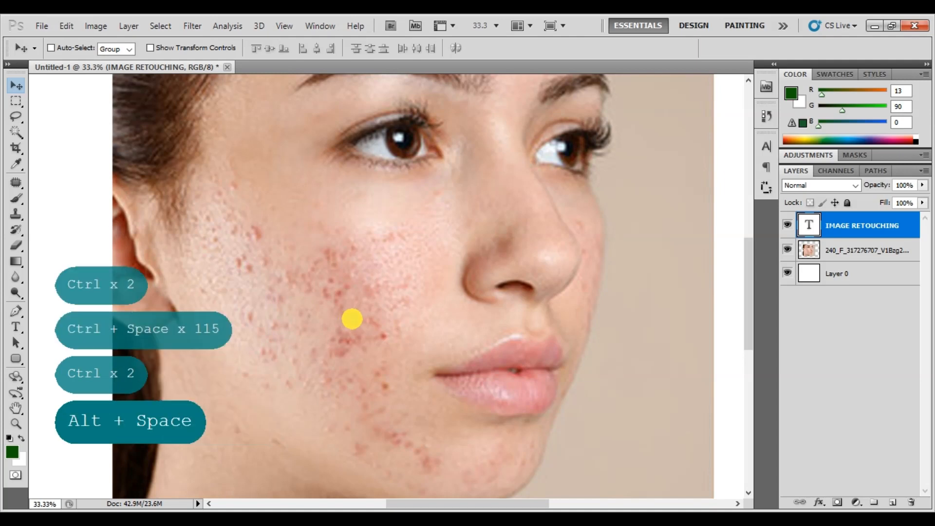
pyautogui.keyDown('alt'); pyautogui.click(352, 319); pyautogui.keyUp('alt')
pyautogui.keyDown('alt'); pyautogui.click(352, 319); pyautogui.keyUp('alt')
pyautogui.press('ctrl')
pyautogui.press('alt')
pyautogui.press('ctrl')
pyautogui.press('ctrl')
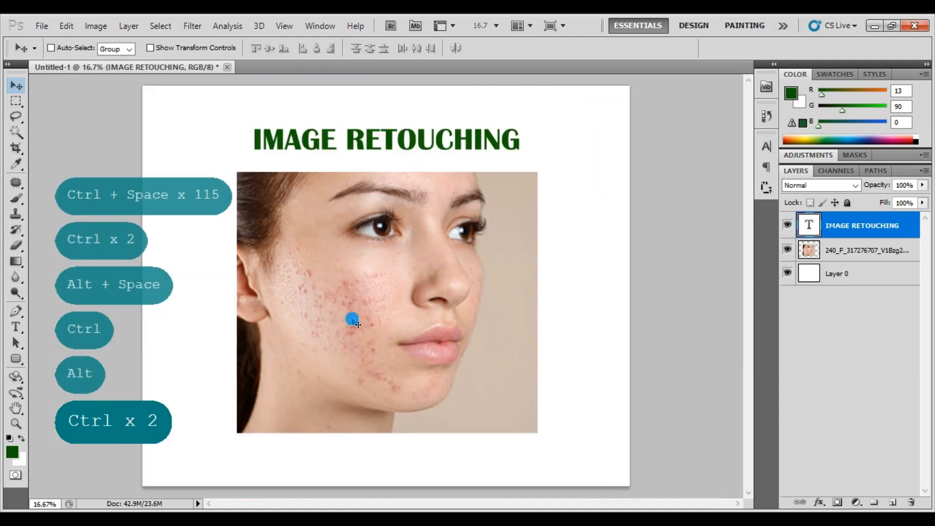
pyautogui.hotkey('ctrl', 'space')
pyautogui.keyDown('ctrl'); pyautogui.click(354, 317); pyautogui.keyUp('ctrl')
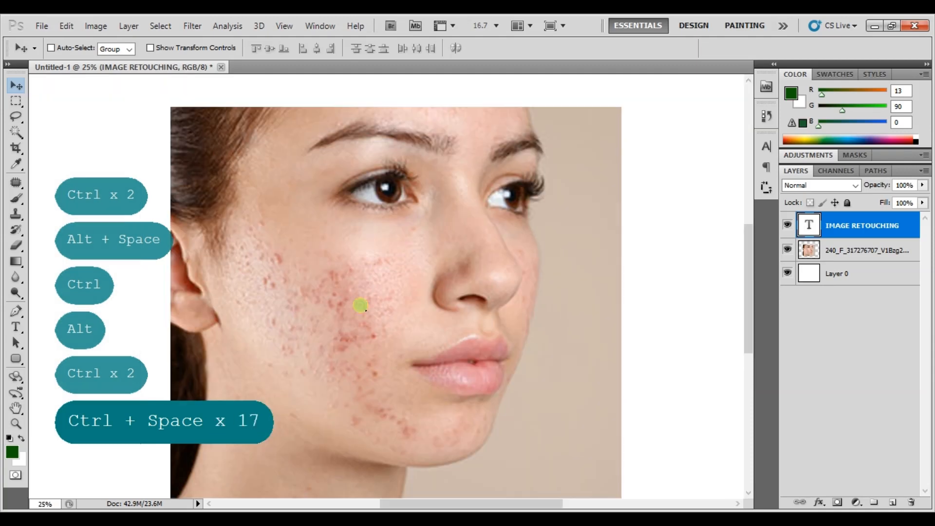
pyautogui.keyDown('ctrl'); pyautogui.click(359, 307); pyautogui.keyUp('ctrl')
pyautogui.press('space')
pyautogui.moveTo(361, 311); pyautogui.dragTo(366, 290)
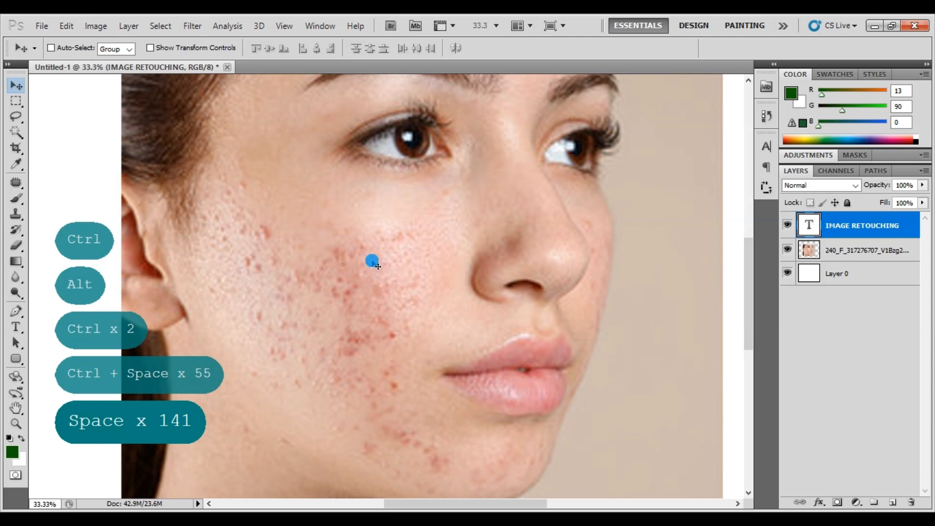
pyautogui.moveTo(399, 265); pyautogui.dragTo(371, 206)
pyautogui.moveTo(323, 293); pyautogui.dragTo(338, 277)
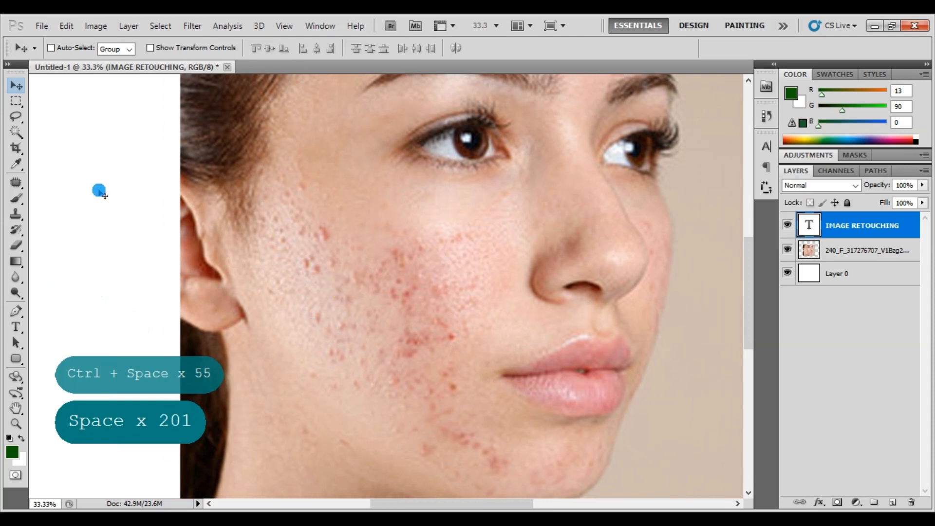
# Step: Add an empty layer above the IMAGE RETOUCHING text and choose a soft round brush for the Clone Stamp
pyautogui.click(889, 502)
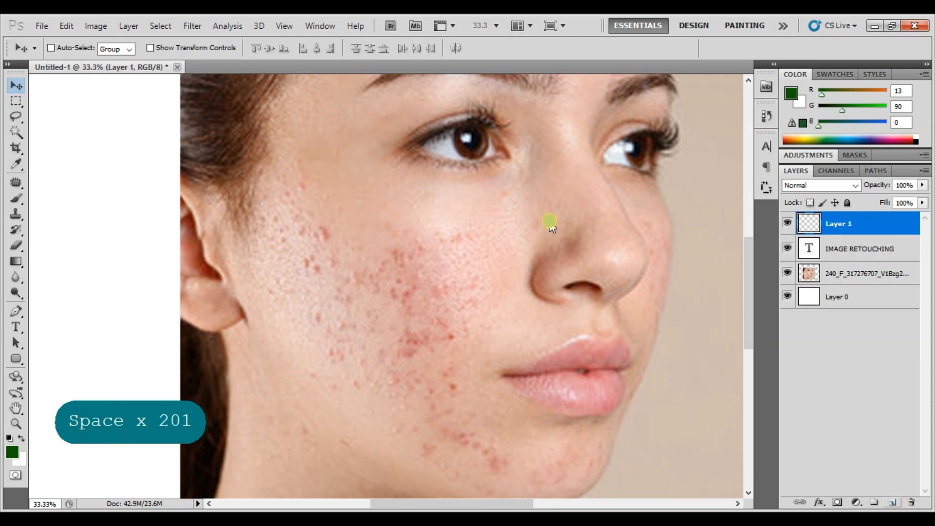
pyautogui.moveTo(16, 213); pyautogui.dragTo(48, 212)
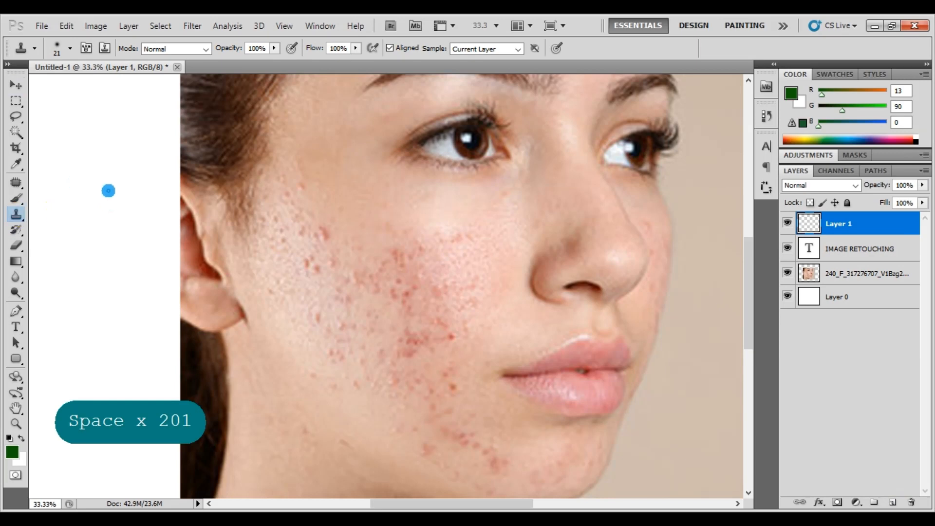
pyautogui.click(67, 46)
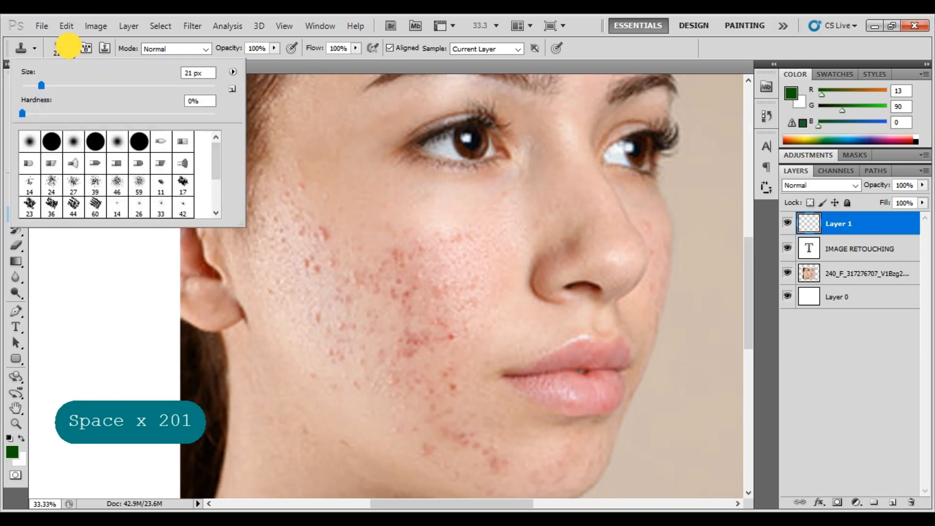
pyautogui.click(73, 143)
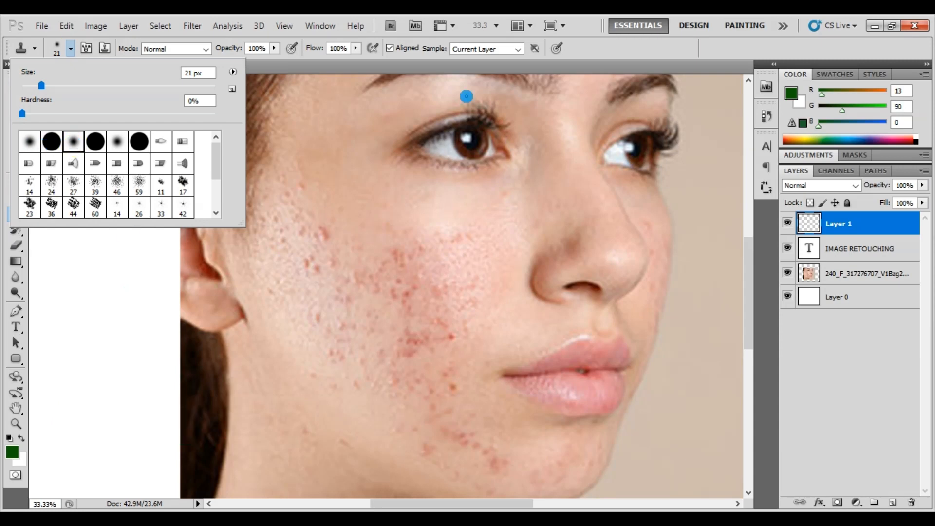
pyautogui.click(585, 55)
# Step: Enlarge the Clone Stamp brush to 250 px
pyautogui.press(']')
pyautogui.press(']')
pyautogui.press(']')
pyautogui.press(']')
pyautogui.press(']')
pyautogui.press(']')
pyautogui.press(']')
pyautogui.press(']')
pyautogui.press(']')
pyautogui.press(']')
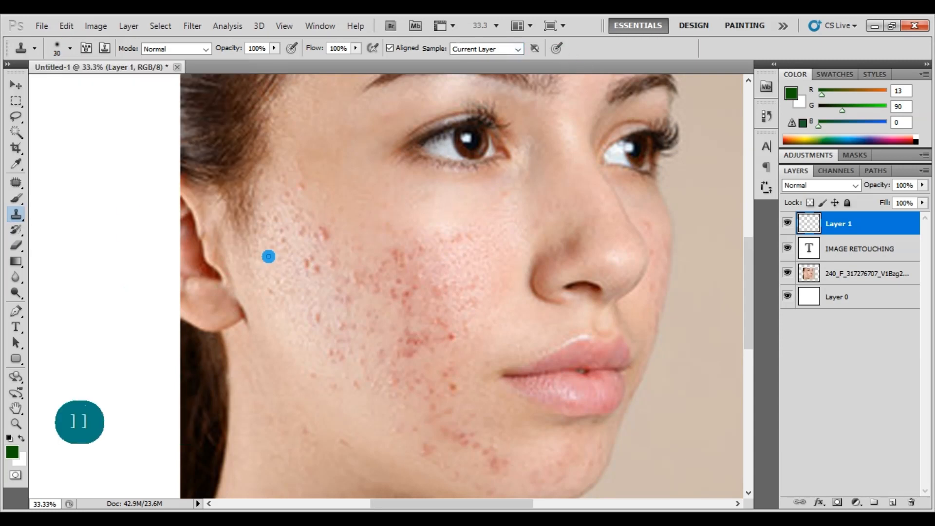
pyautogui.press(']')
pyautogui.press(']')
pyautogui.press(']')
pyautogui.press(']')
pyautogui.press(']')
pyautogui.press(']')
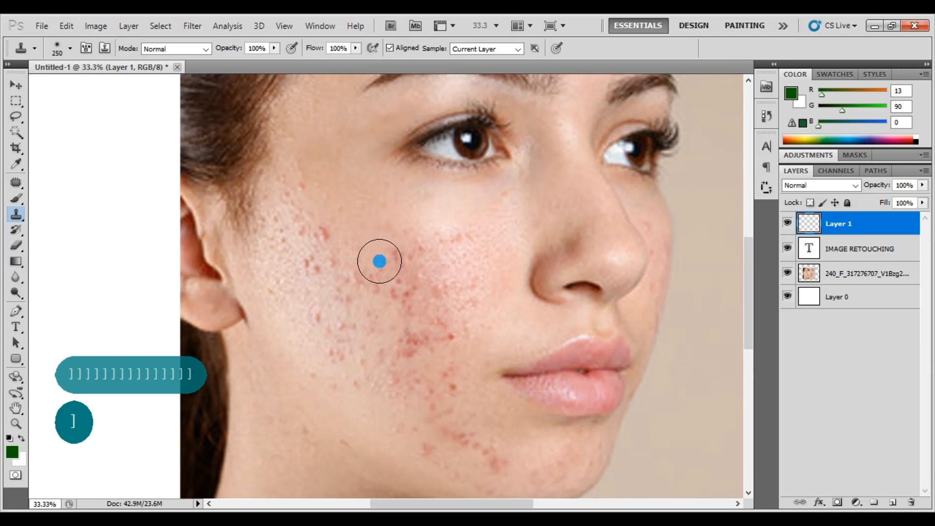
# Step: Try to clone the eye onto the blank canvas beside the ear while sampling only the current layer
pyautogui.keyDown('alt'); pyautogui.click(385, 220); pyautogui.keyUp('alt')
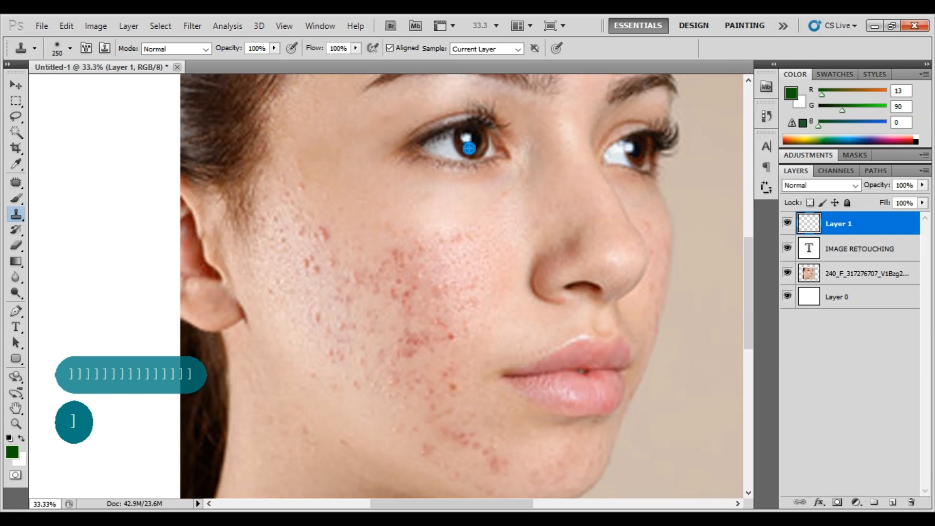
pyautogui.press('alt')
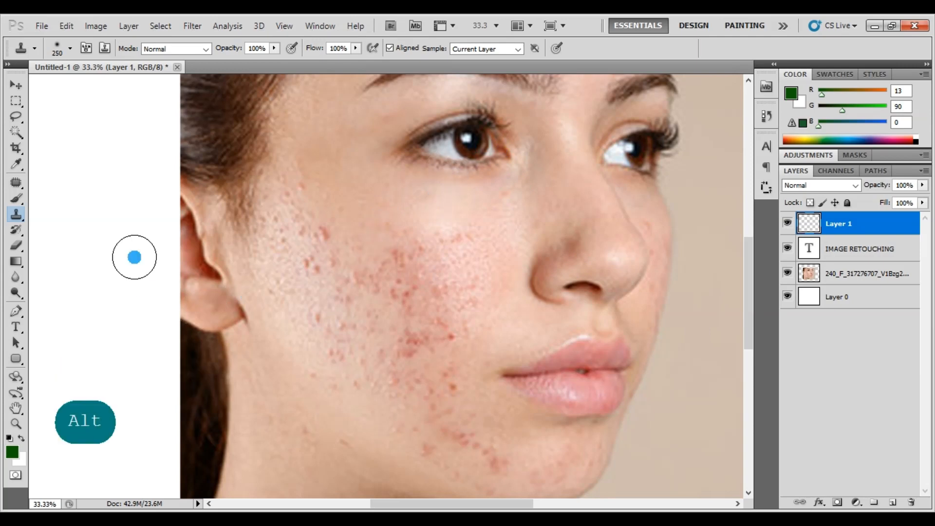
pyautogui.keyDown('alt'); pyautogui.click(108, 200); pyautogui.keyUp('alt')
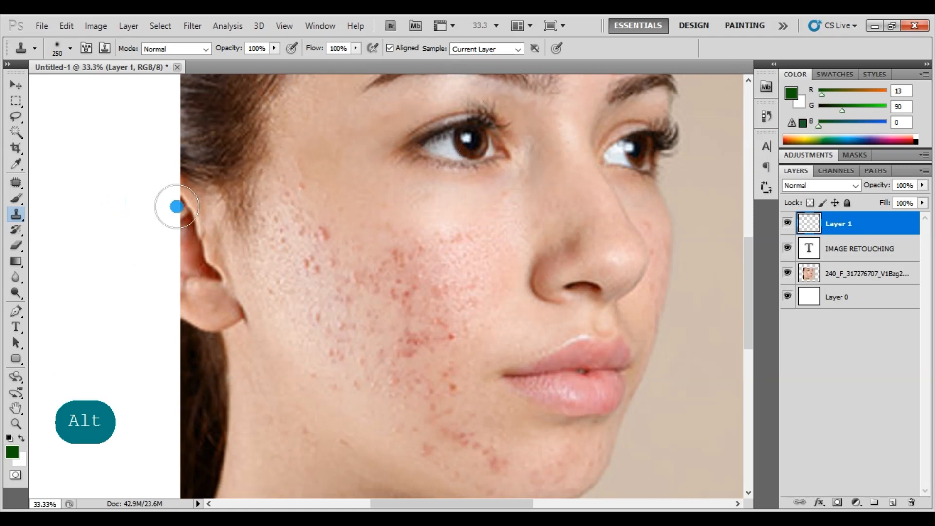
pyautogui.keyDown('alt'); pyautogui.click(117, 202); pyautogui.keyUp('alt')
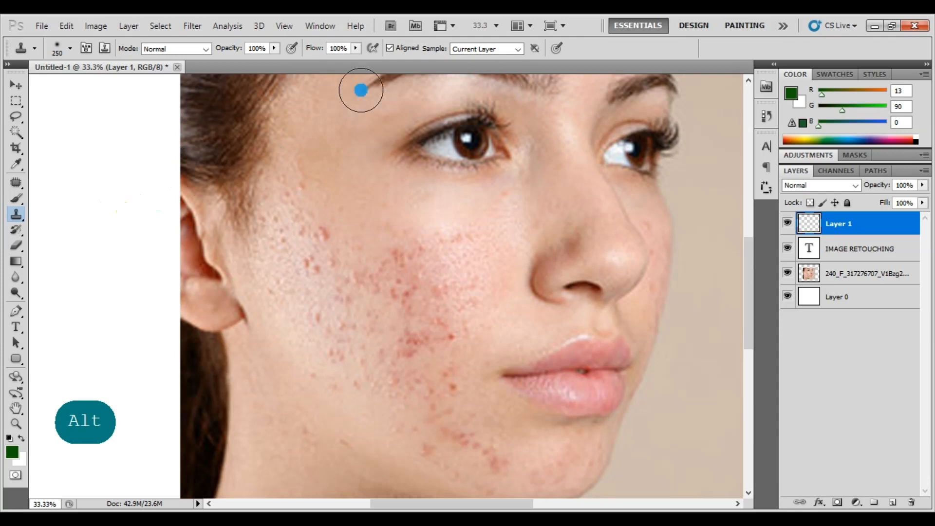
# Step: Set the Clone Stamp to sample All Layers and make Layer 1 the active layer
pyautogui.click(510, 47)
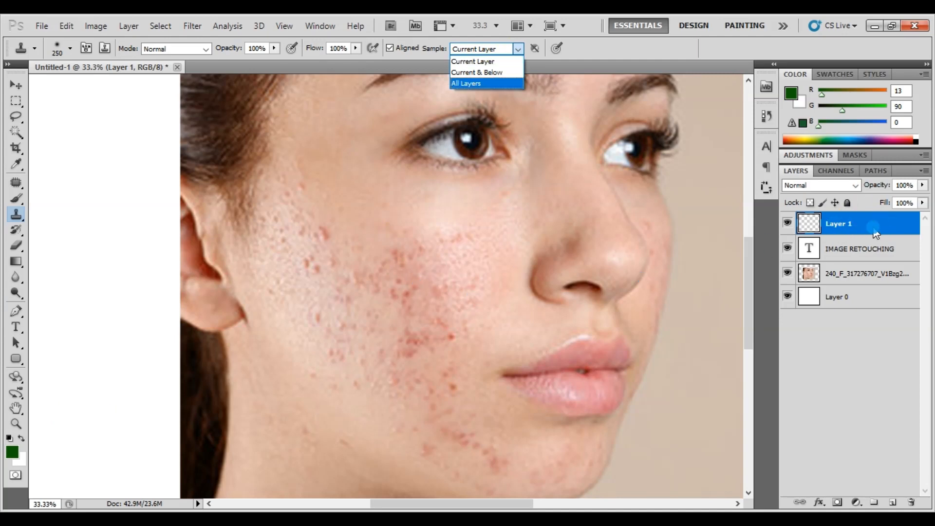
pyautogui.click(485, 84)
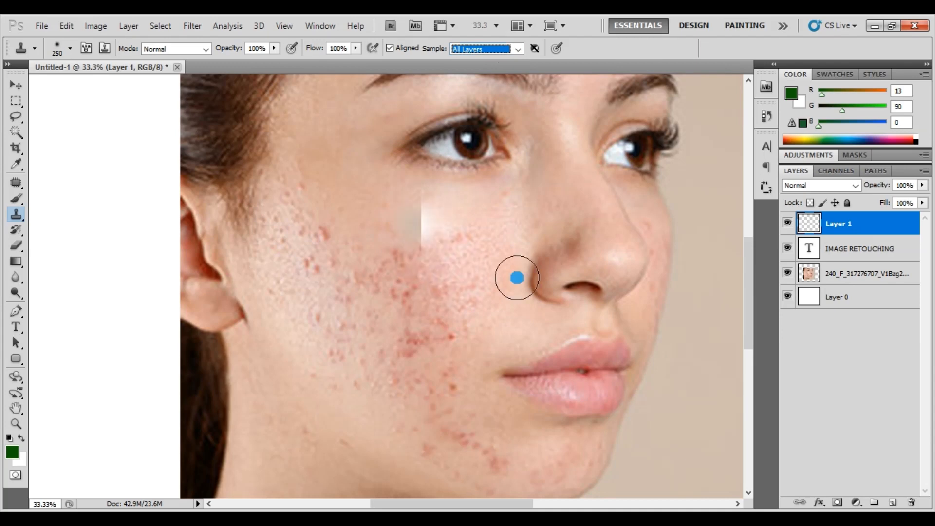
pyautogui.click(850, 275)
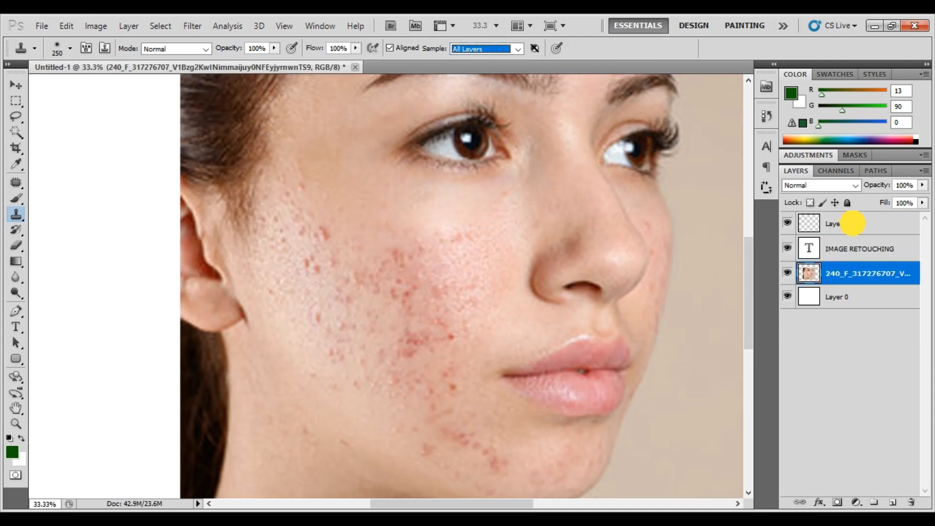
pyautogui.click(852, 223)
pyautogui.click(855, 271)
pyautogui.click(853, 223)
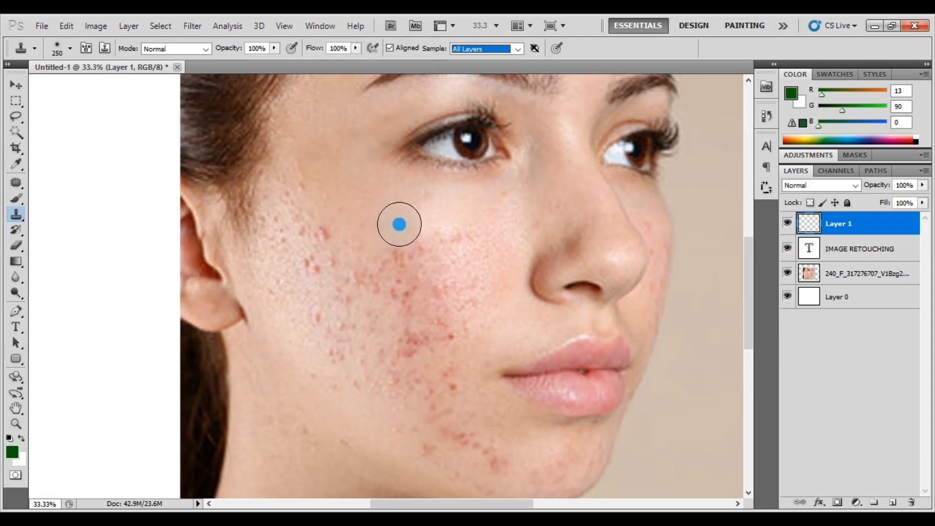
# Step: Sample the pupil of the nearer eye and clone the eye and upper cheek onto the blank canvas beside the ear
pyautogui.keyDown('alt'); pyautogui.click(463, 144); pyautogui.keyUp('alt')
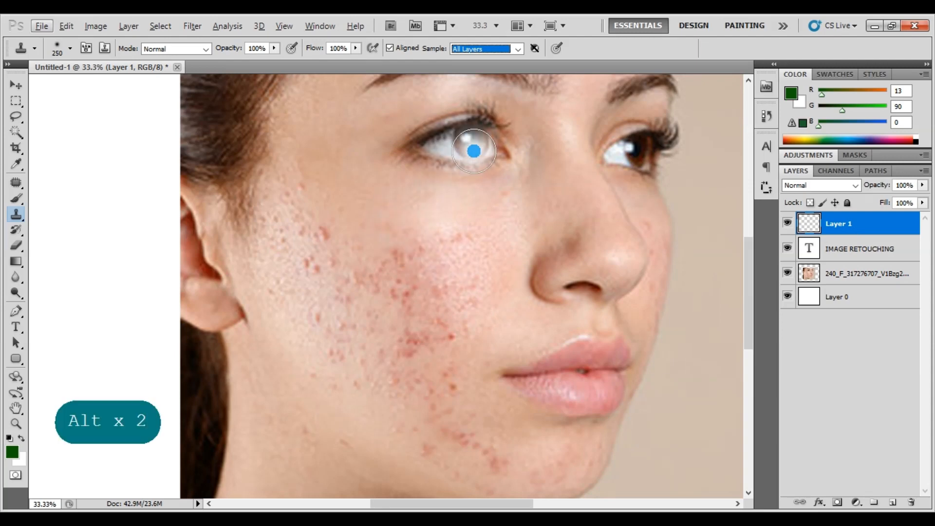
pyautogui.press('alt')
pyautogui.keyDown('alt'); pyautogui.click(470, 145); pyautogui.keyUp('alt')
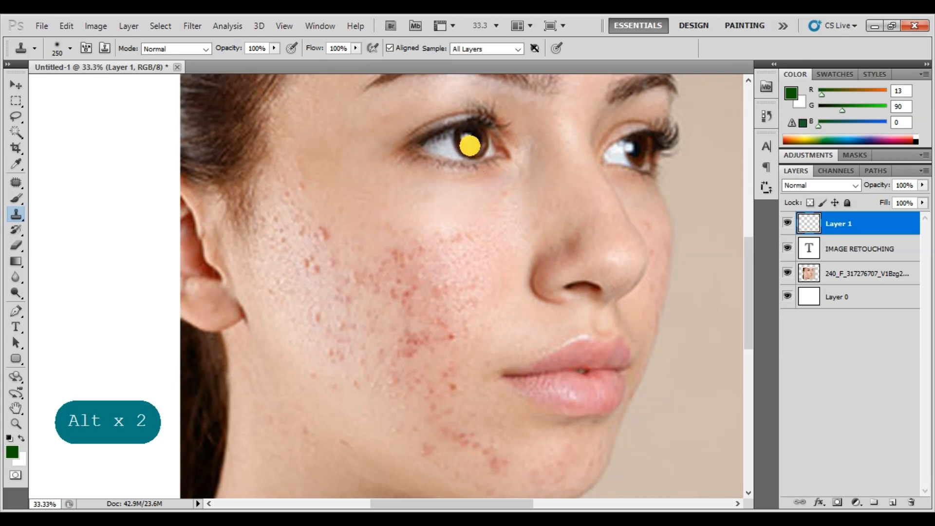
pyautogui.keyDown('alt'); pyautogui.click(470, 145); pyautogui.keyUp('alt')
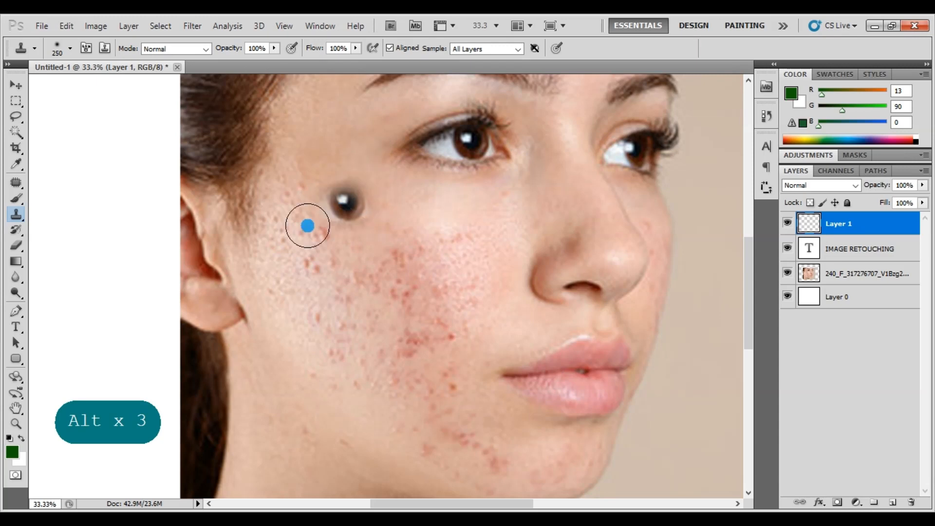
pyautogui.moveTo(88, 242)
pyautogui.mouseDown()
pyautogui.moveTo(92, 264)
pyautogui.moveTo(72, 259)
pyautogui.moveTo(75, 237)
pyautogui.moveTo(104, 229)
pyautogui.moveTo(121, 250)
pyautogui.moveTo(84, 270)
pyautogui.moveTo(50, 255)
pyautogui.moveTo(52, 237)
pyautogui.moveTo(102, 224)
pyautogui.moveTo(126, 252)
pyautogui.moveTo(126, 269)
pyautogui.moveTo(107, 286)
pyautogui.moveTo(54, 291)
pyautogui.moveTo(87, 316)
pyautogui.moveTo(52, 276)
pyautogui.moveTo(99, 282)
pyautogui.moveTo(99, 307)
pyautogui.moveTo(65, 314)
pyautogui.moveTo(56, 307)
pyautogui.moveTo(113, 317)
pyautogui.moveTo(144, 282)
pyautogui.moveTo(149, 254)
pyautogui.moveTo(164, 253)
pyautogui.moveTo(128, 205)
pyautogui.moveTo(103, 201)
pyautogui.moveTo(52, 225)
pyautogui.moveTo(61, 211)
pyautogui.moveTo(125, 184)
pyautogui.moveTo(146, 193)
pyautogui.moveTo(113, 170)
pyautogui.moveTo(75, 174)
pyautogui.moveTo(39, 207)
pyautogui.moveTo(69, 179)
pyautogui.moveTo(112, 170)
pyautogui.moveTo(159, 220)
pyautogui.moveTo(156, 312)
pyautogui.moveTo(136, 330)
pyautogui.moveTo(83, 338)
pyautogui.moveTo(46, 309)
pyautogui.moveTo(98, 351)
pyautogui.moveTo(149, 314)
pyautogui.moveTo(117, 359)
pyautogui.moveTo(78, 352)
pyautogui.moveTo(98, 355)
pyautogui.mouseUp()
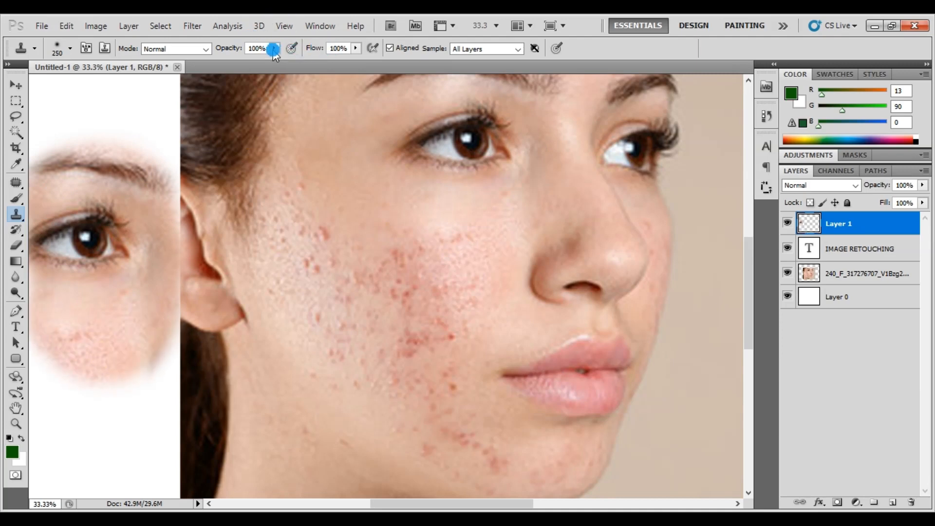
# Step: Set the Clone Stamp to 48% opacity and 32% flow, and clone the mouth area below the copied eye
pyautogui.moveTo(275, 48); pyautogui.dragTo(239, 63)
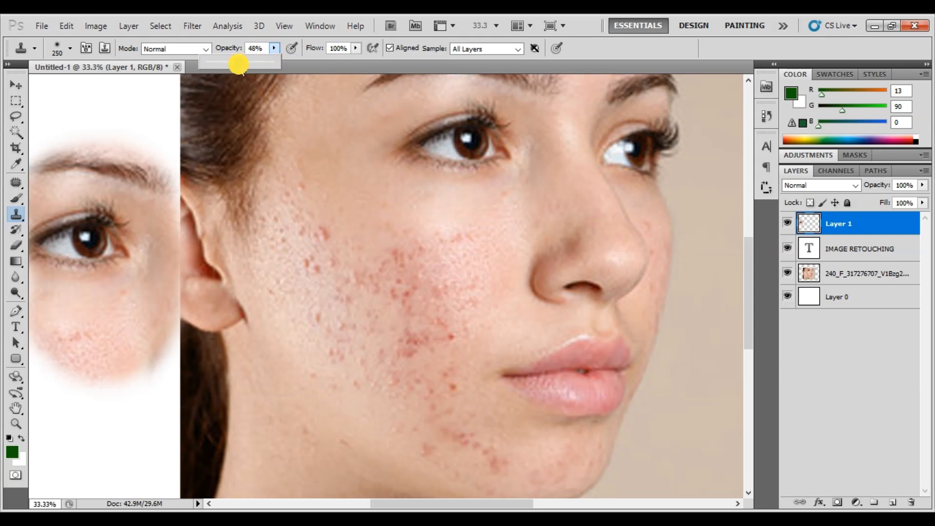
pyautogui.moveTo(355, 49); pyautogui.dragTo(310, 64)
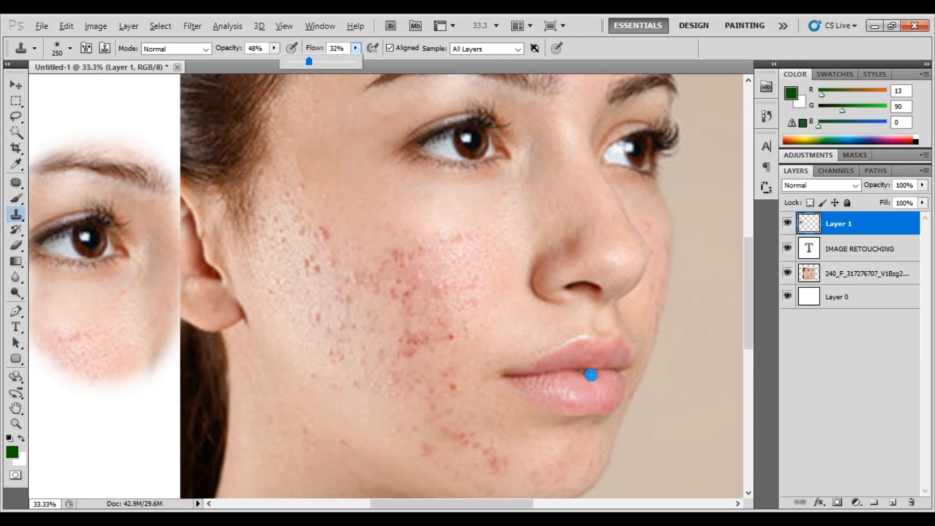
pyautogui.keyDown('alt'); pyautogui.click(591, 375); pyautogui.keyUp('alt')
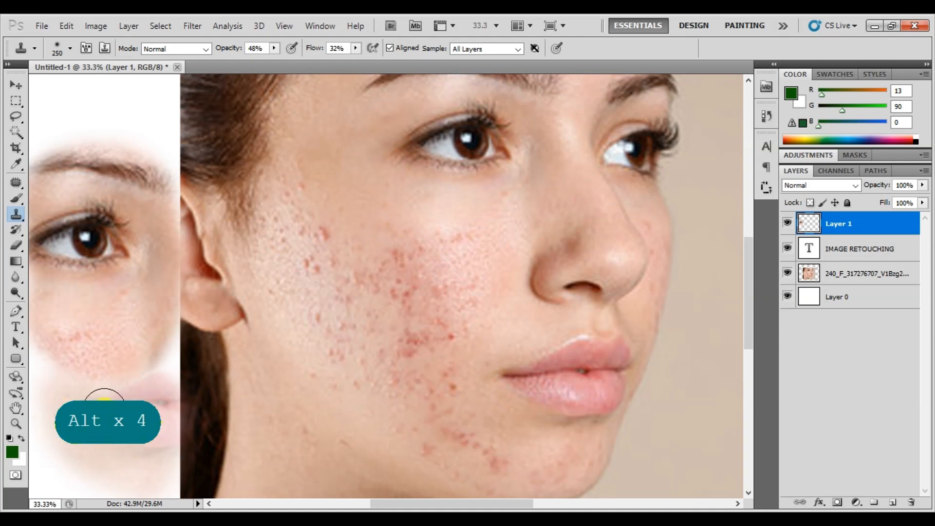
pyautogui.click(527, 387)
# Step: Hide Layer 1 with the cloned face parts and add a new empty layer above it
pyautogui.click(785, 224)
pyautogui.click(788, 224)
pyautogui.click(891, 502)
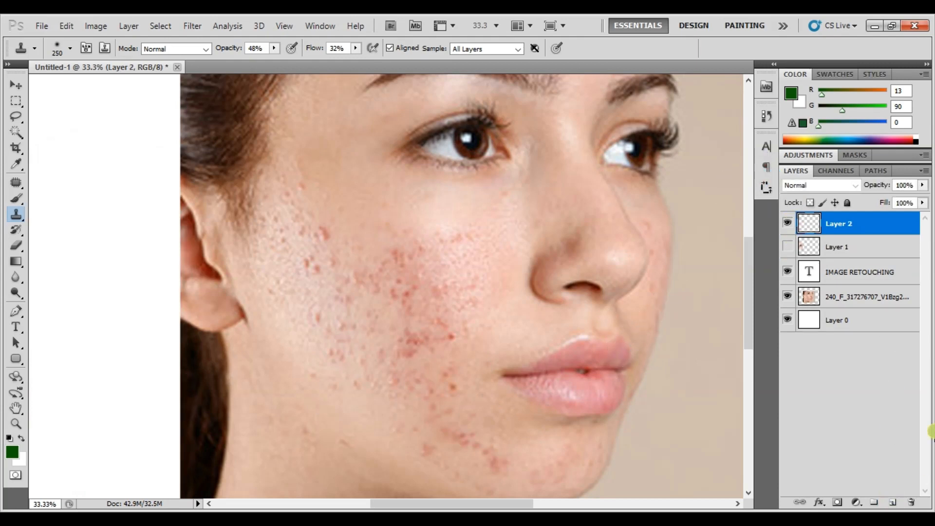
# Step: Choose the Healing Brush, enlarge its brush to 150 px and set it to sample All Layers
pyautogui.click(14, 184)
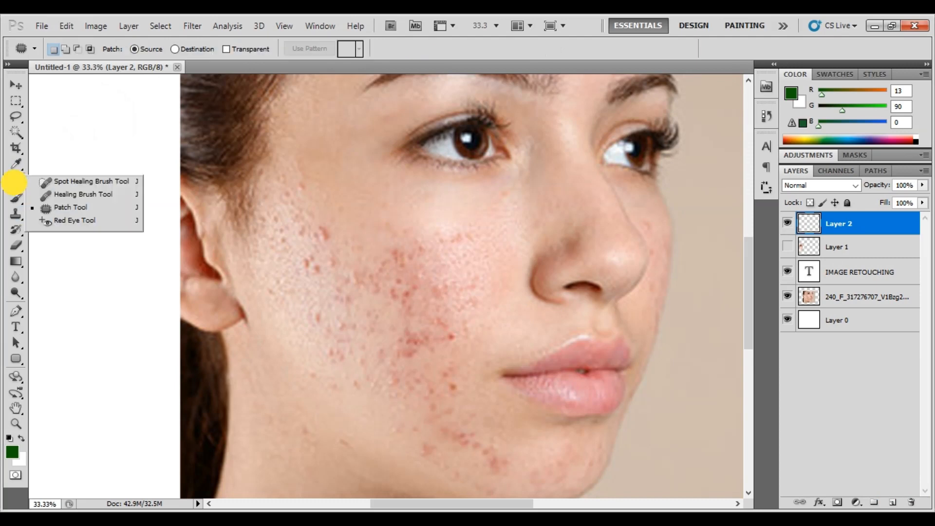
pyautogui.click(55, 194)
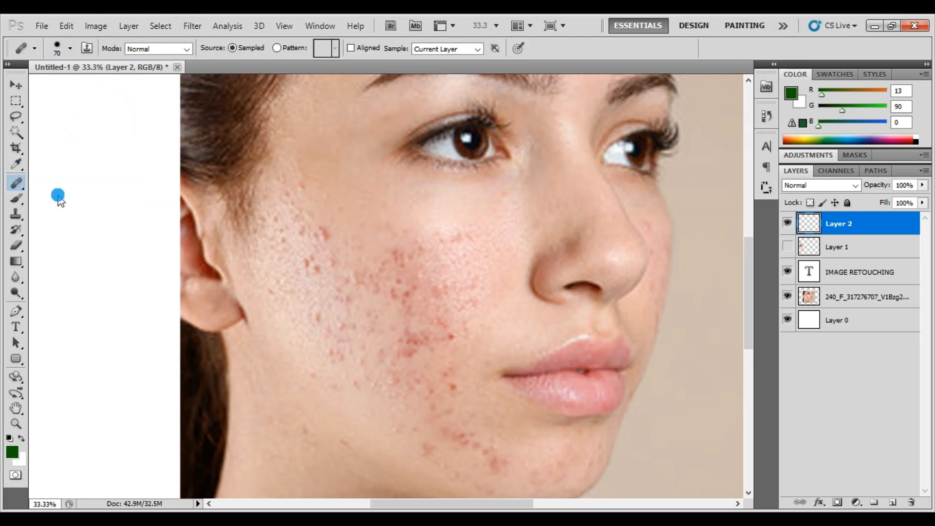
pyautogui.press(']')
pyautogui.press(']')
pyautogui.press(']')
pyautogui.press(']')
pyautogui.press(']')
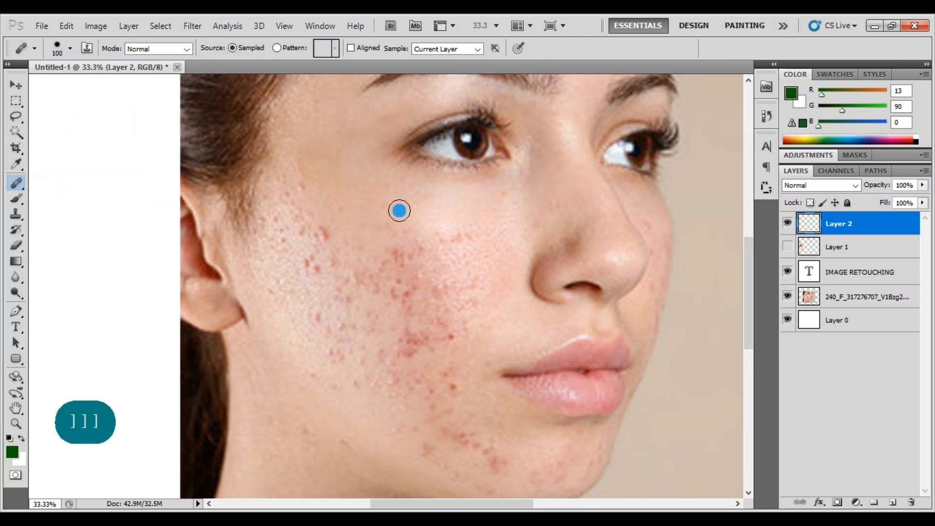
pyautogui.click(453, 48)
pyautogui.click(449, 83)
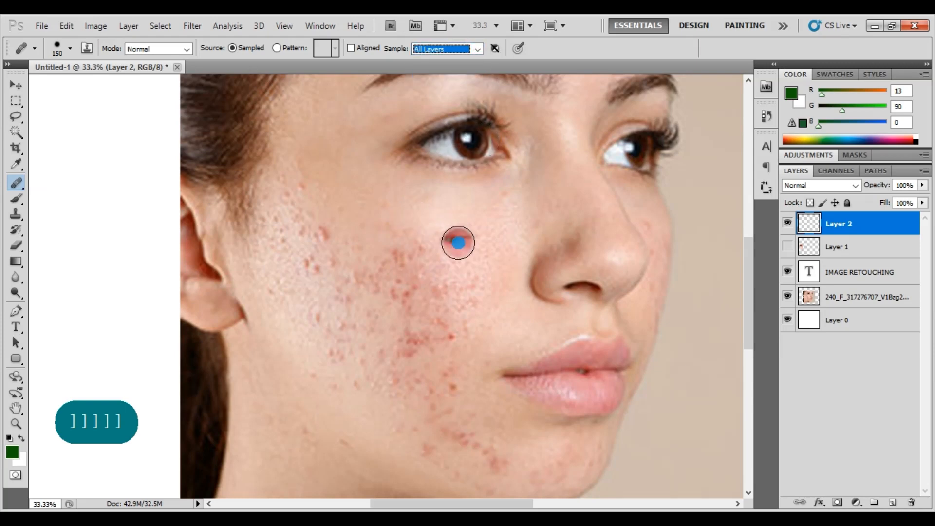
# Step: Sample the pupil of the nearer eye and paint the eye, nose side and cheek onto the blank canvas beside the ear
pyautogui.click(463, 240)
pyautogui.keyDown('alt'); pyautogui.click(474, 140); pyautogui.keyUp('alt')
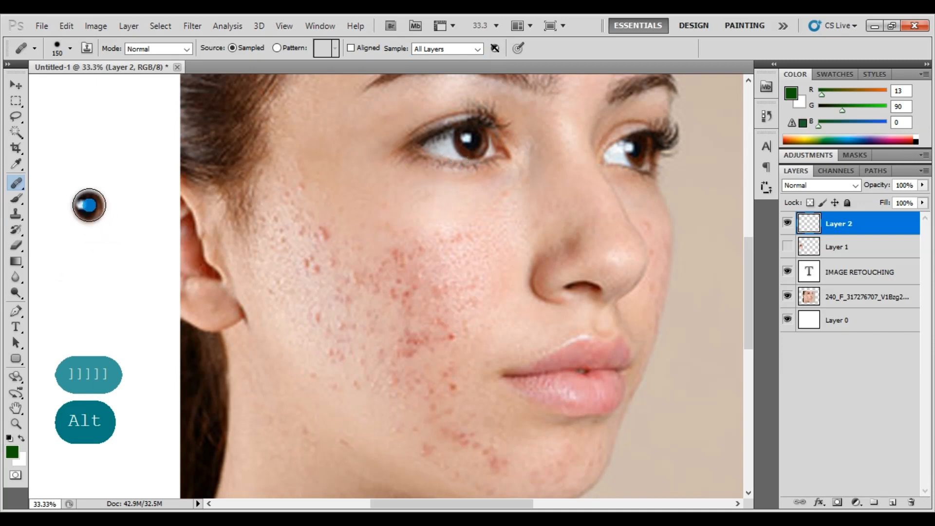
pyautogui.moveTo(88, 203)
pyautogui.mouseDown()
pyautogui.moveTo(106, 221)
pyautogui.moveTo(82, 231)
pyautogui.moveTo(63, 211)
pyautogui.moveTo(93, 191)
pyautogui.moveTo(111, 206)
pyautogui.moveTo(110, 244)
pyautogui.moveTo(91, 250)
pyautogui.moveTo(60, 234)
pyautogui.moveTo(54, 211)
pyautogui.moveTo(97, 180)
pyautogui.moveTo(116, 197)
pyautogui.moveTo(117, 251)
pyautogui.moveTo(65, 255)
pyautogui.moveTo(47, 202)
pyautogui.moveTo(66, 175)
pyautogui.moveTo(111, 171)
pyautogui.moveTo(130, 215)
pyautogui.moveTo(123, 255)
pyautogui.moveTo(87, 261)
pyautogui.moveTo(55, 211)
pyautogui.moveTo(86, 166)
pyautogui.moveTo(136, 181)
pyautogui.moveTo(146, 225)
pyautogui.moveTo(132, 262)
pyautogui.moveTo(85, 268)
pyautogui.moveTo(40, 212)
pyautogui.moveTo(47, 181)
pyautogui.moveTo(79, 147)
pyautogui.moveTo(109, 142)
pyautogui.moveTo(141, 187)
pyautogui.moveTo(146, 234)
pyautogui.moveTo(38, 272)
pyautogui.moveTo(18, 219)
pyautogui.moveTo(46, 285)
pyautogui.moveTo(99, 301)
pyautogui.moveTo(134, 263)
pyautogui.moveTo(116, 305)
pyautogui.mouseUp()
pyautogui.moveTo(116, 296)
pyautogui.mouseDown()
pyautogui.moveTo(147, 304)
pyautogui.moveTo(78, 344)
pyautogui.moveTo(138, 307)
pyautogui.moveTo(160, 227)
pyautogui.moveTo(150, 169)
pyautogui.moveTo(175, 247)
pyautogui.moveTo(154, 333)
pyautogui.moveTo(110, 351)
pyautogui.moveTo(48, 331)
pyautogui.mouseUp()
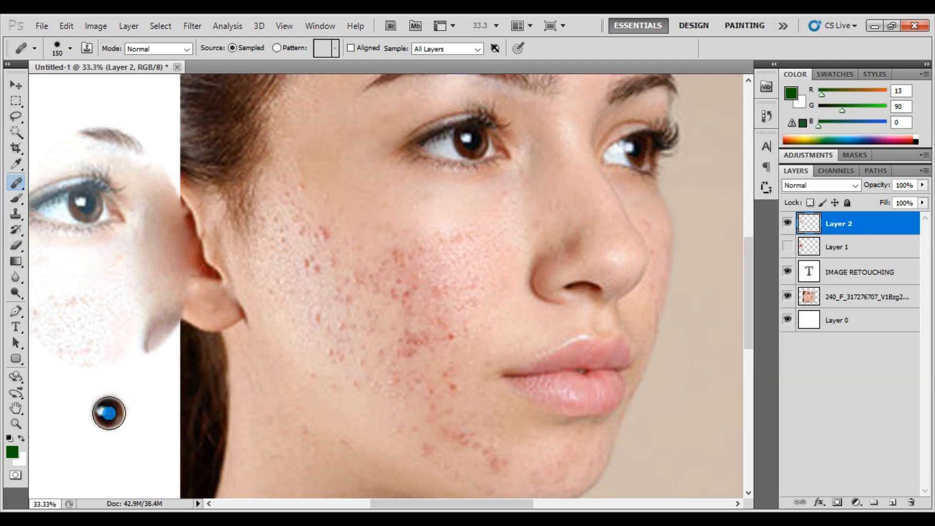
# Step: Move the painted eye copy over the acne-marked cheek and back onto the blank canvas beside the ear
pyautogui.click(17, 85)
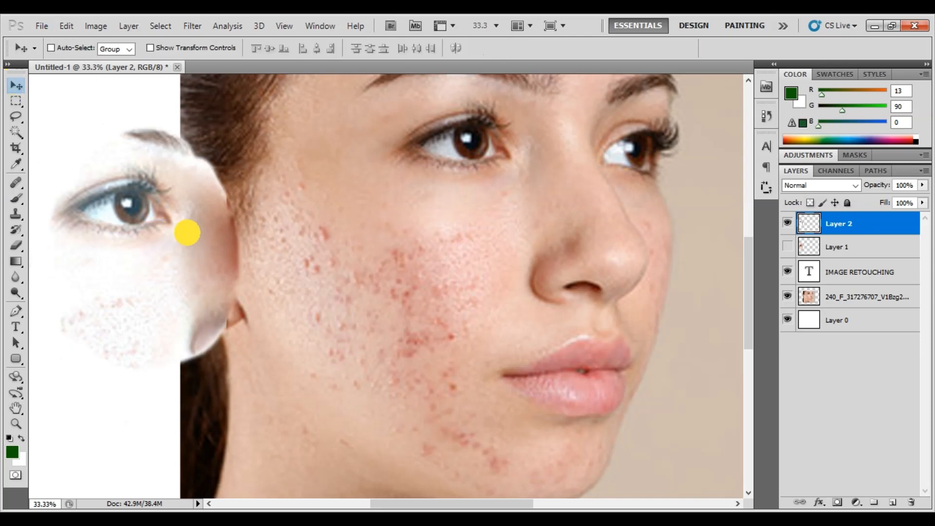
pyautogui.moveTo(187, 232); pyautogui.dragTo(390, 236)
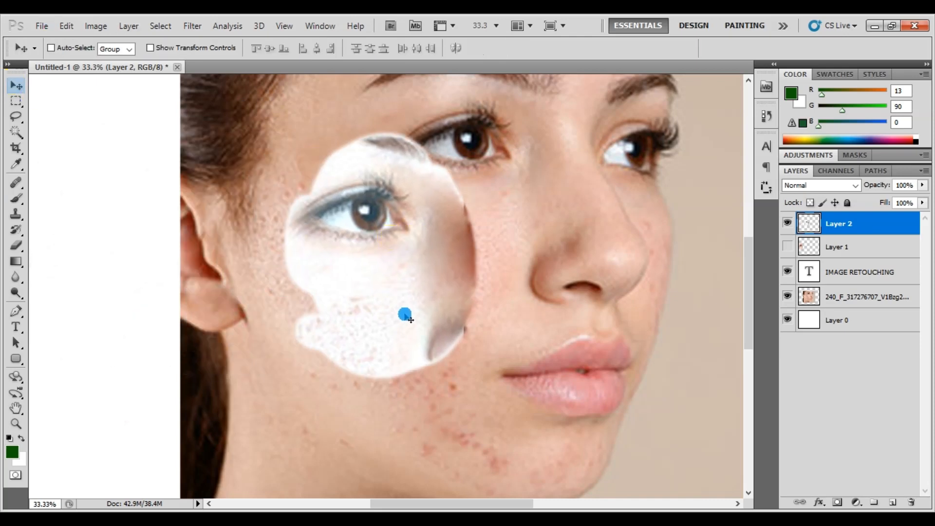
pyautogui.moveTo(405, 316); pyautogui.dragTo(113, 295)
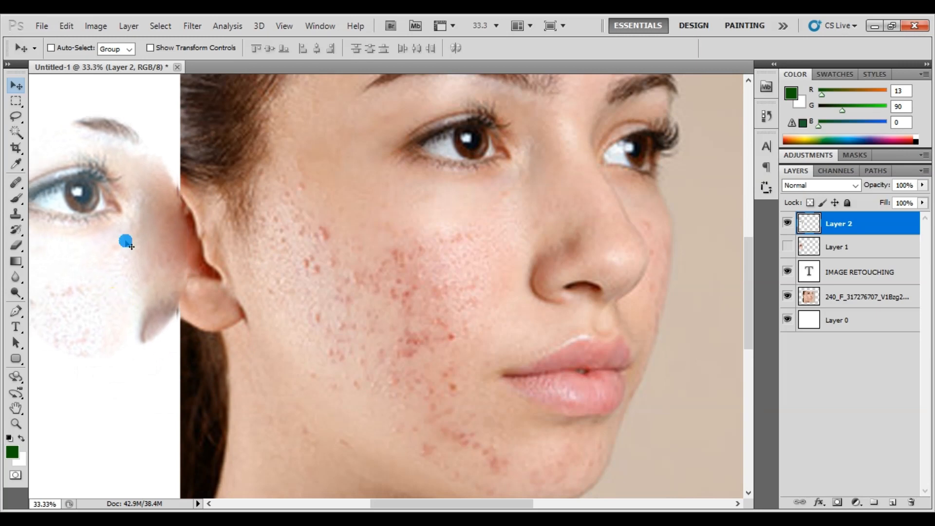
# Step: Examine the Healing Brush's size, hardness and spacing settings
pyautogui.click(12, 188)
pyautogui.click(72, 51)
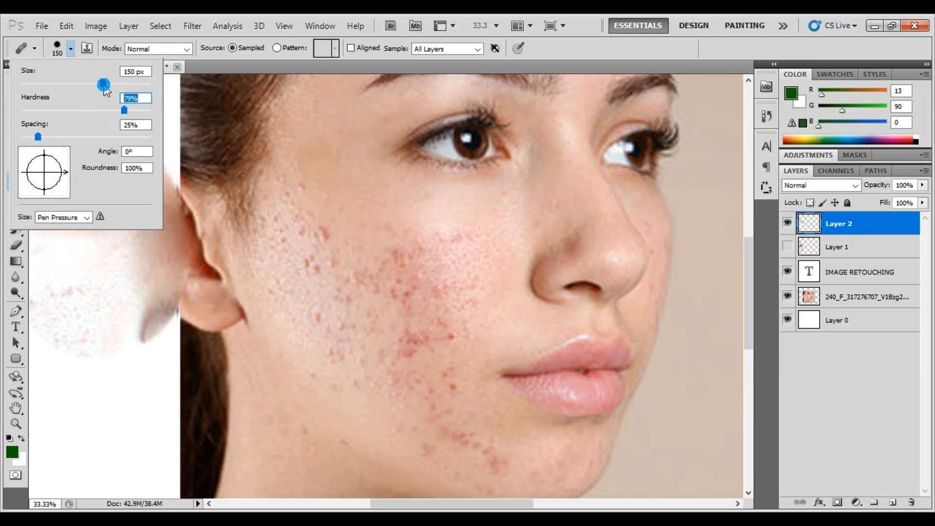
pyautogui.click(631, 47)
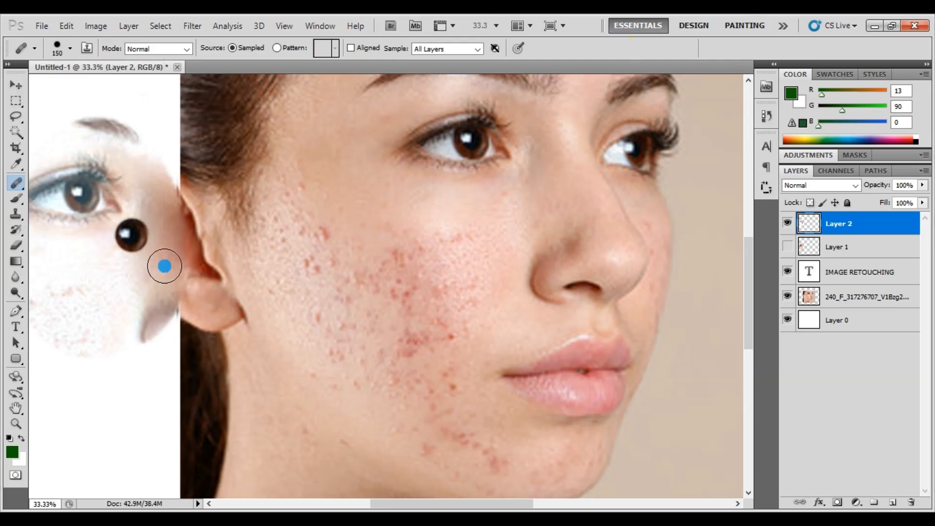
# Step: Delete Layer 2 and Layer 1 with the copied face parts and add a new empty layer above the text layer
pyautogui.click(17, 86)
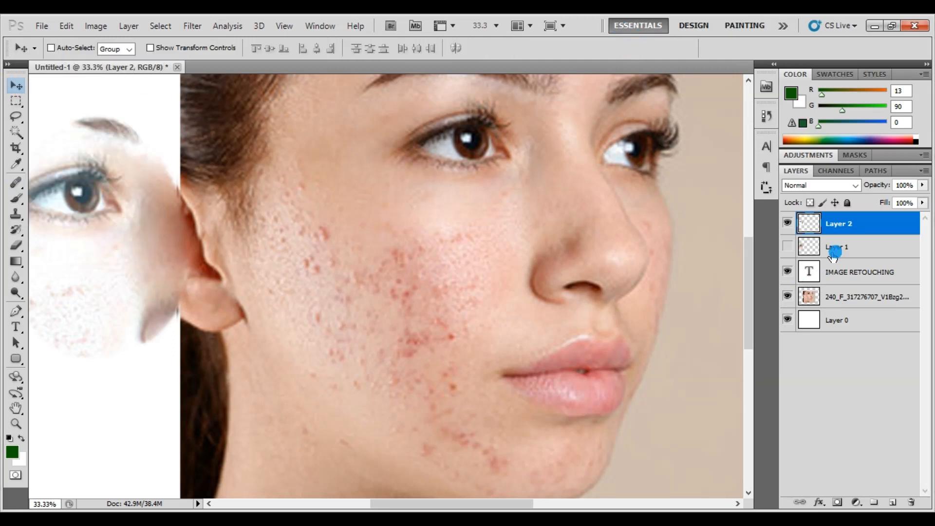
pyautogui.press('Delete')
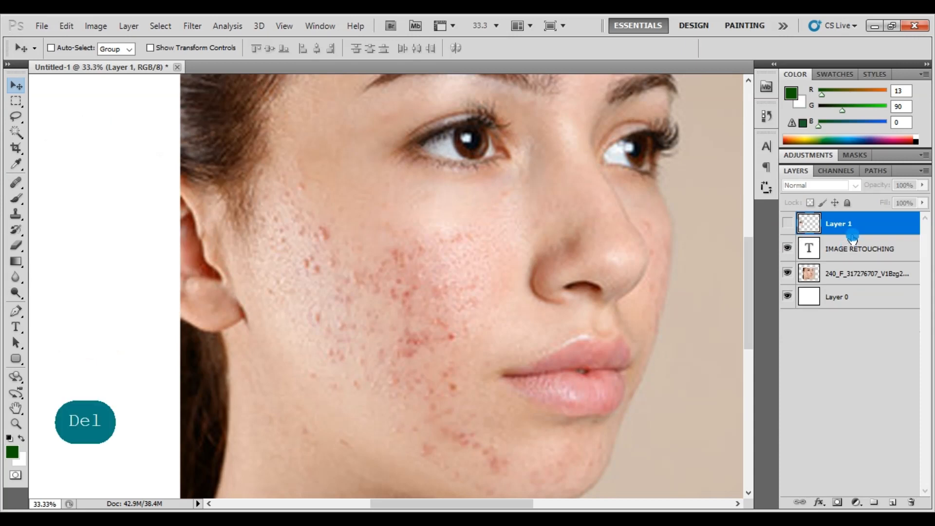
pyautogui.press('Delete')
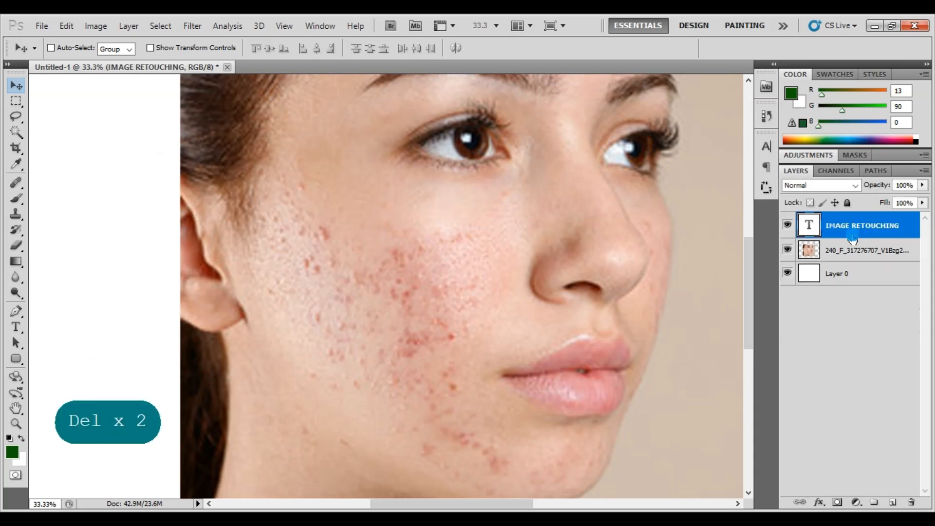
pyautogui.click(894, 502)
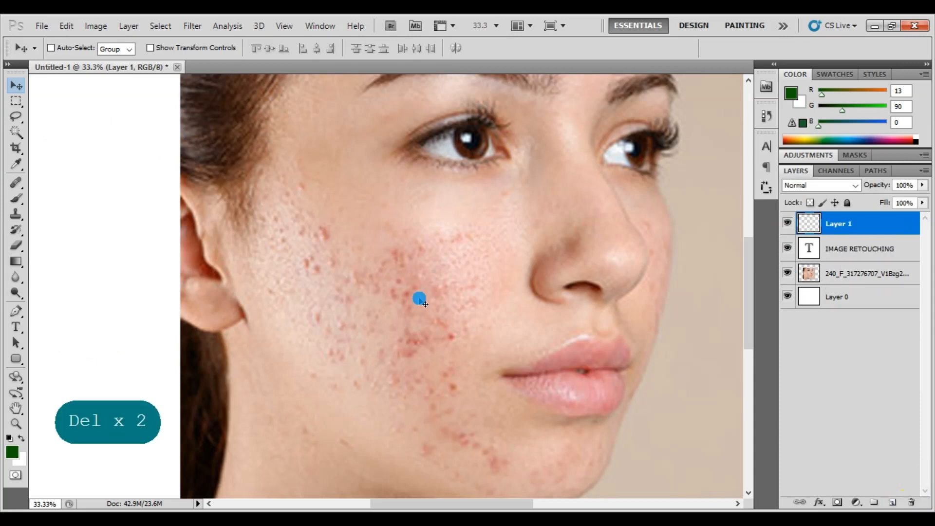
# Step: Outline the nearer eye with the Patch tool in Source mode
pyautogui.click(18, 183)
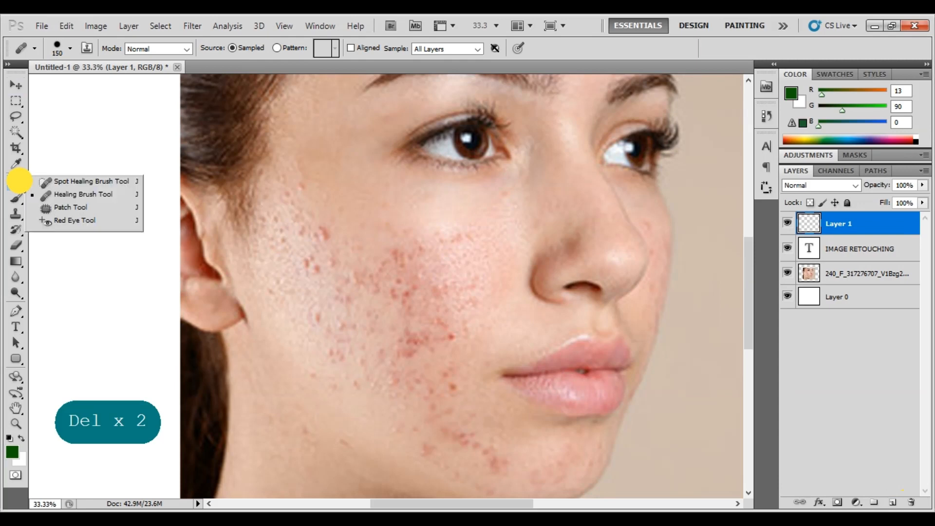
pyautogui.click(73, 207)
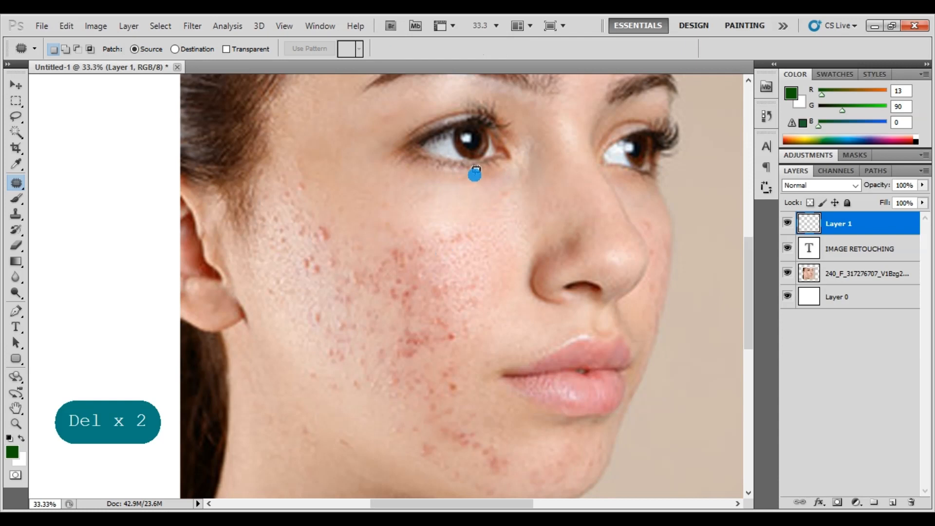
pyautogui.moveTo(511, 168)
pyautogui.mouseDown()
pyautogui.moveTo(460, 173)
pyautogui.moveTo(379, 148)
pyautogui.moveTo(451, 96)
pyautogui.moveTo(531, 139)
pyautogui.moveTo(511, 171)
pyautogui.moveTo(390, 180)
pyautogui.mouseUp()
pyautogui.click(470, 216)
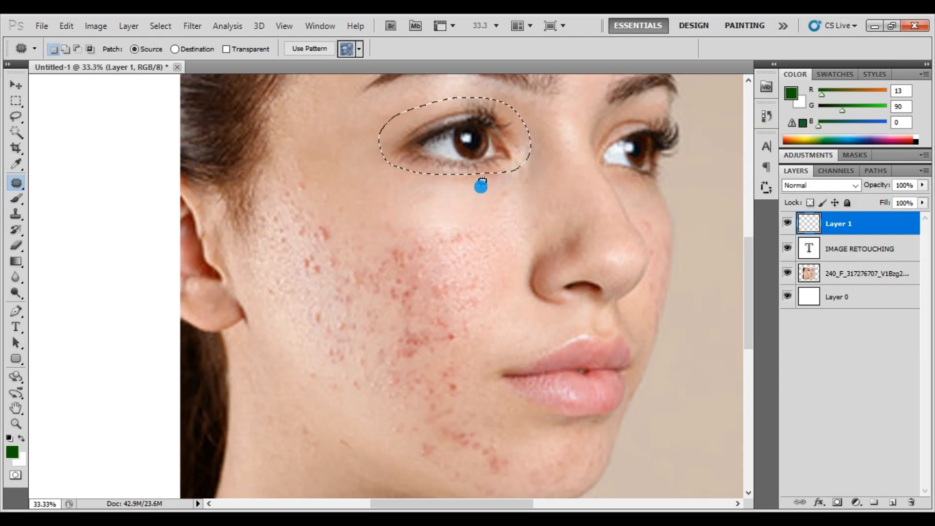
# Step: Make the portrait photo layer active, patch the outlined eye with acne-marked cheek skin and clear the selection
pyautogui.click(847, 274)
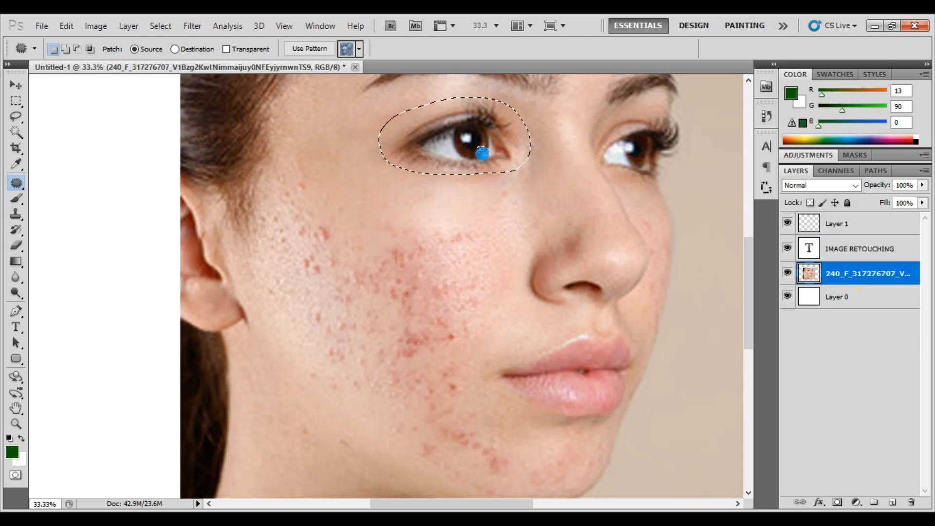
pyautogui.moveTo(483, 154); pyautogui.dragTo(371, 266)
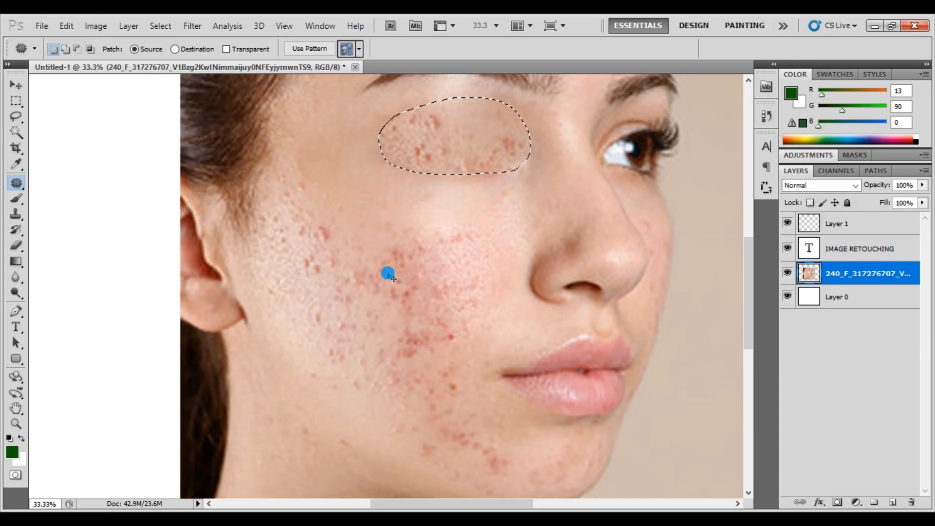
pyautogui.hotkey('ctrl', 'd')
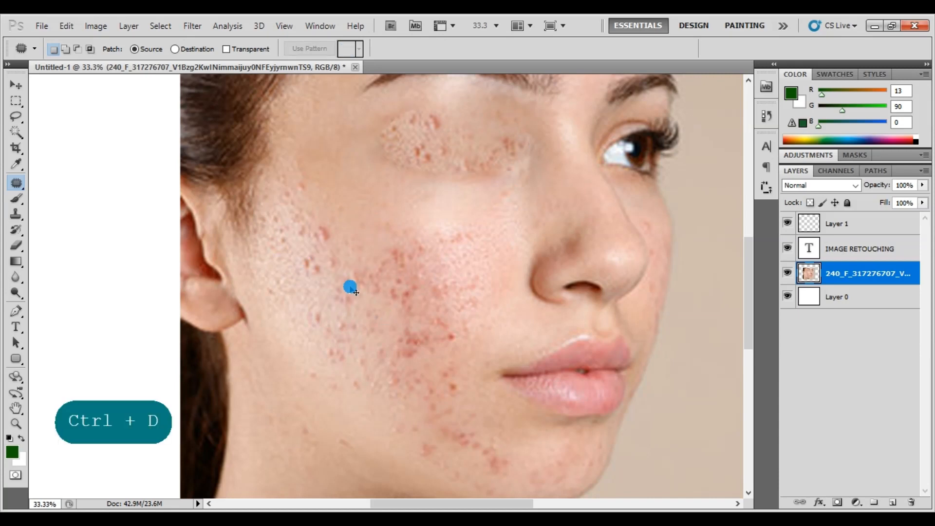
# Step: Undo the patch over the eye and the layer change, and clear the restored eye selection
pyautogui.hotkey('ctrl', 'alt', 'z')
pyautogui.hotkey('ctrl', 'alt', 'z')
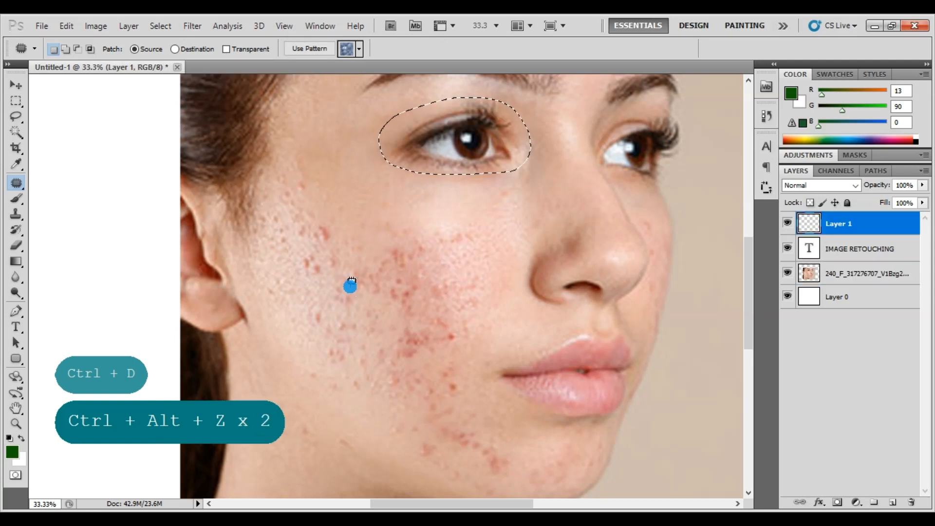
pyautogui.hotkey('ctrl', 'd')
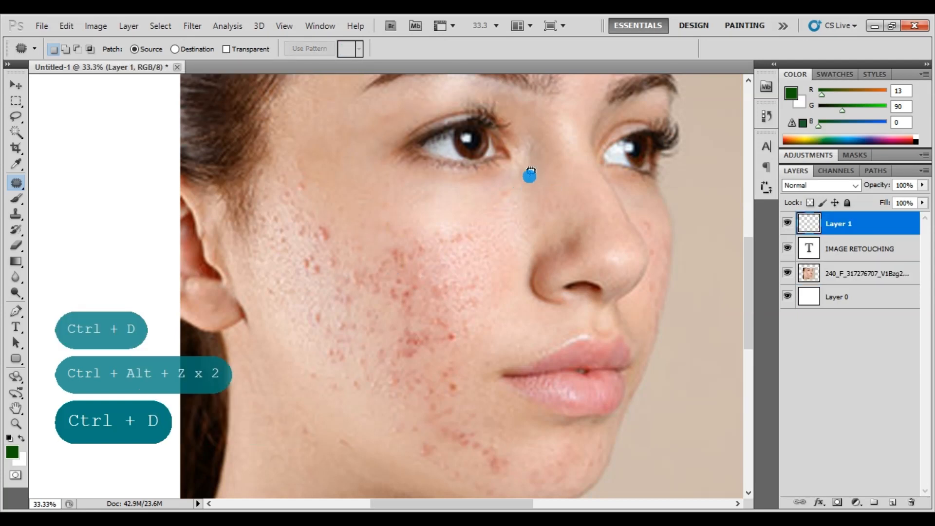
# Step: Outline the nearer eye once more with the Patch tool on Layer 1, and discard the selection
pyautogui.moveTo(530, 172)
pyautogui.mouseDown()
pyautogui.moveTo(428, 203)
pyautogui.moveTo(428, 92)
pyautogui.moveTo(526, 161)
pyautogui.moveTo(525, 195)
pyautogui.mouseUp()
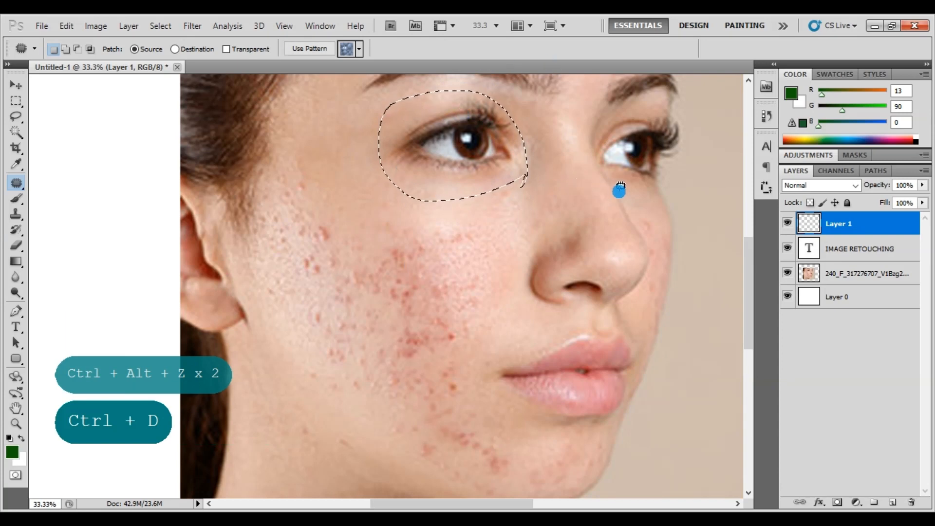
pyautogui.hotkey('ctrl', 'd')
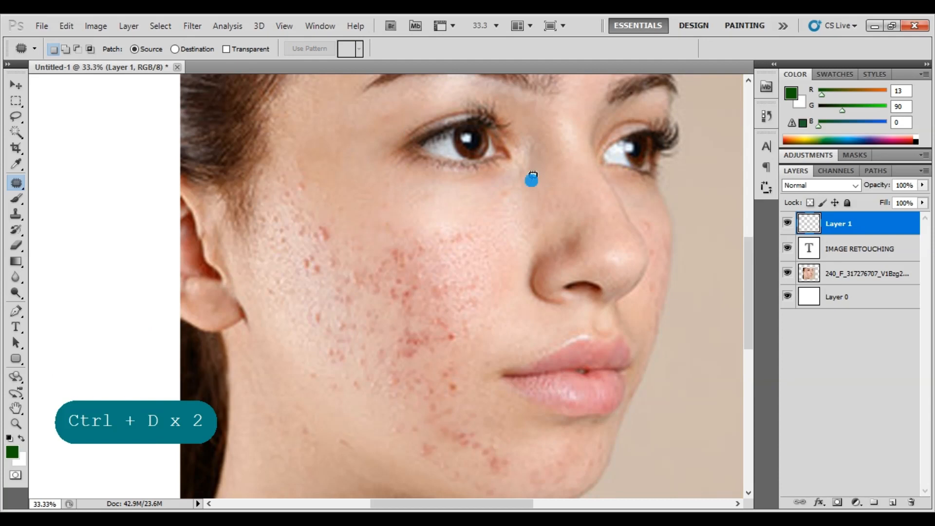
pyautogui.click(23, 88)
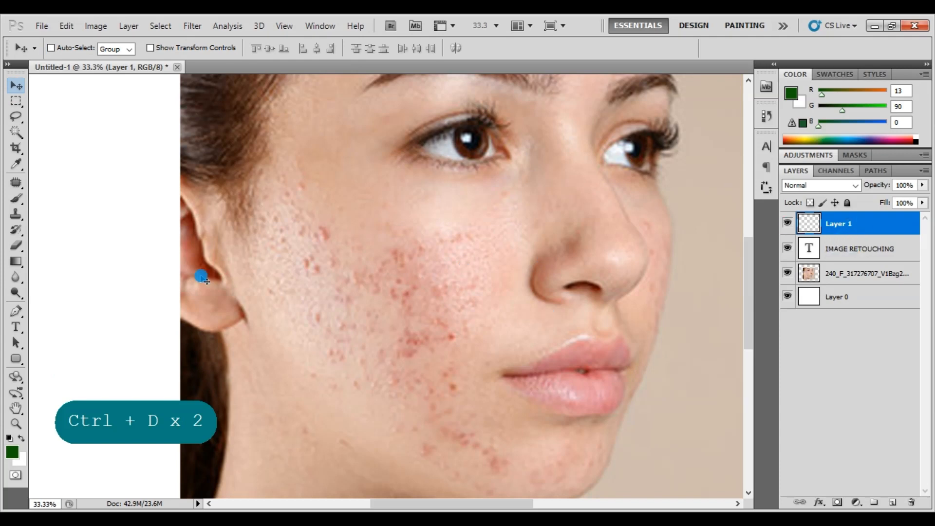
# Step: Switch back to the Healing Brush and set its hardness to 46%
pyautogui.moveTo(15, 183); pyautogui.dragTo(55, 190)
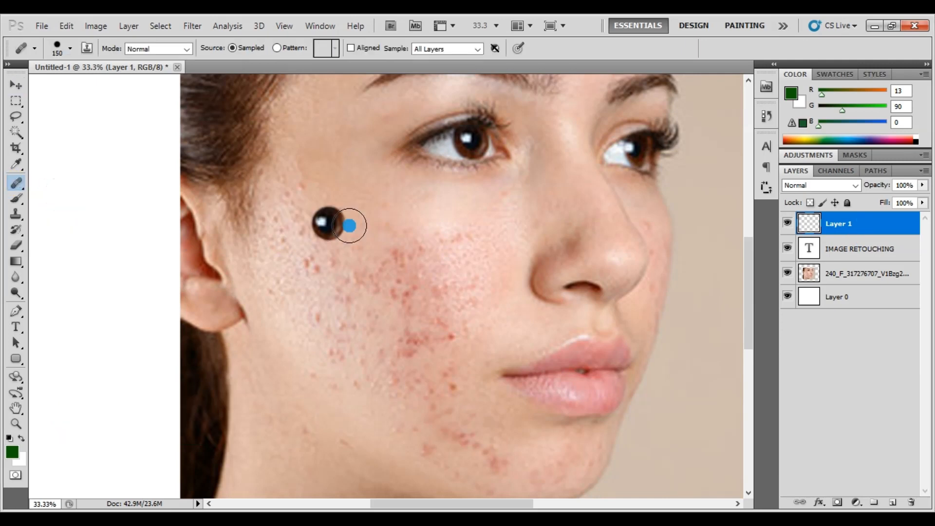
pyautogui.click(71, 49)
pyautogui.click(128, 126)
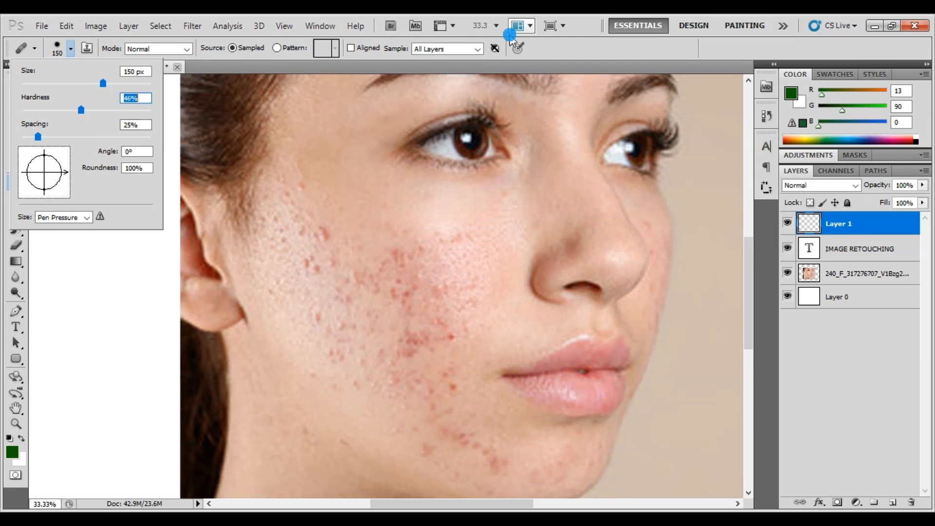
pyautogui.click(549, 100)
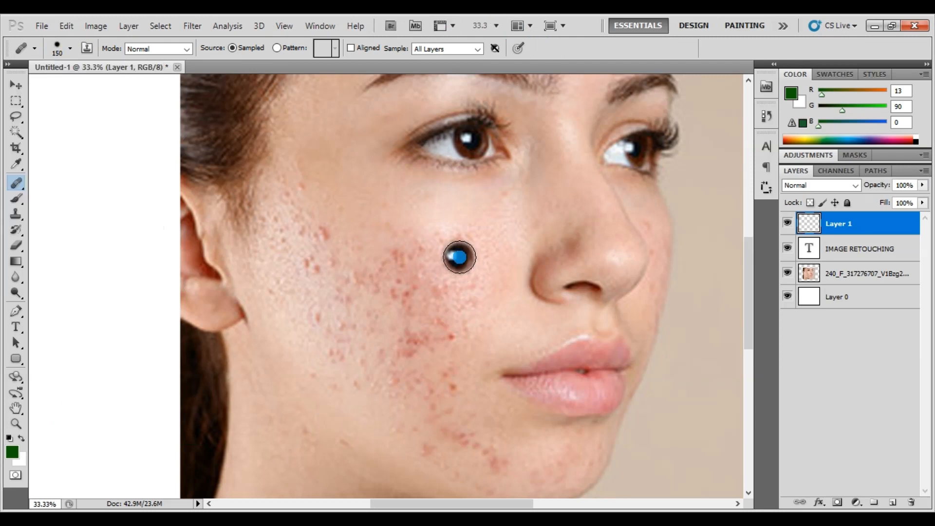
# Step: Reduce the Healing Brush to 100 px and heal the upper red spot on the cheek near the ear from clear skin
pyautogui.hotkey('ctrl', '=')
pyautogui.press('[')
pyautogui.press('[')
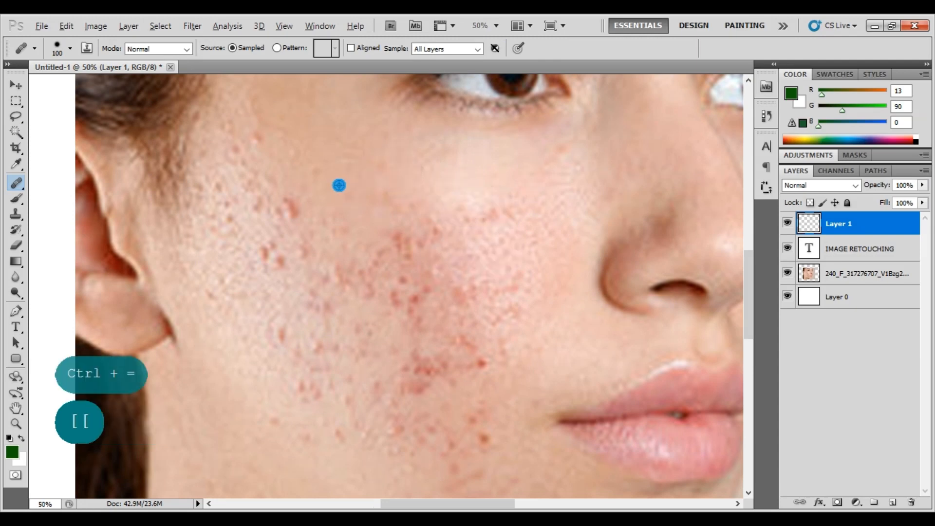
pyautogui.keyDown('alt'); pyautogui.click(313, 203); pyautogui.keyUp('alt')
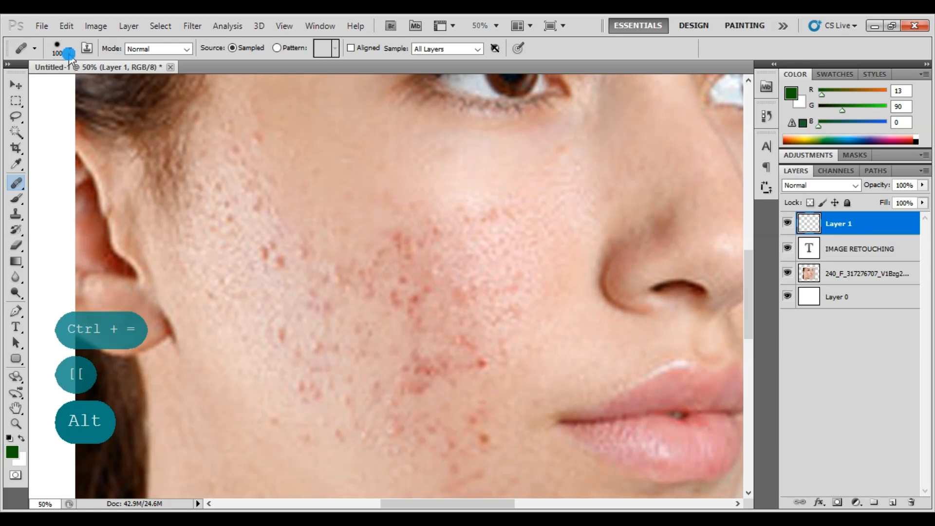
# Step: Check the brush settings and heal the dark red spots on the cheek nearest the ear from clear skin below the eye
pyautogui.click(70, 50)
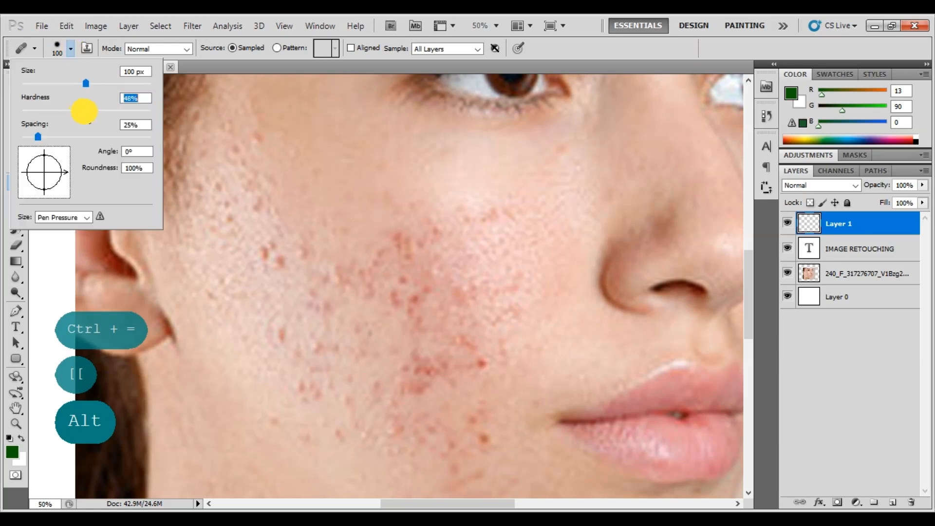
pyautogui.click(602, 39)
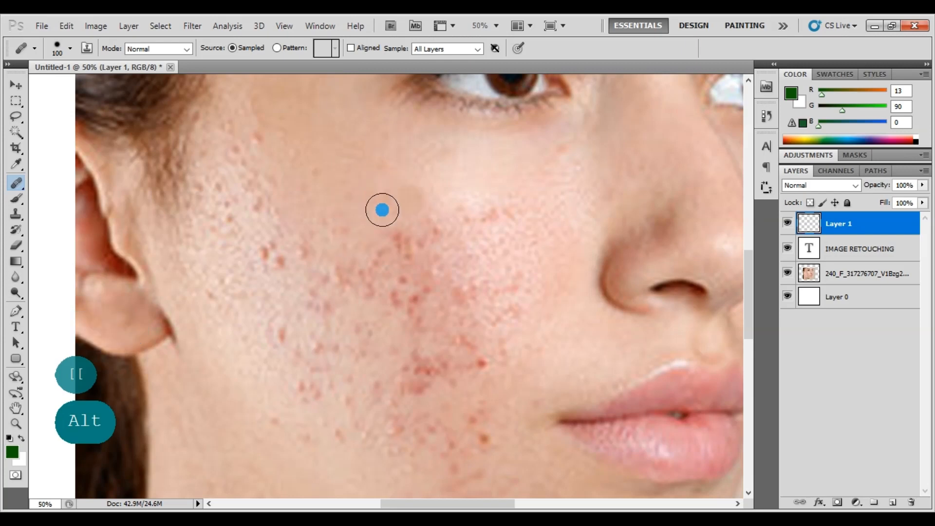
pyautogui.keyDown('alt'); pyautogui.click(341, 192); pyautogui.keyUp('alt')
pyautogui.click(270, 258)
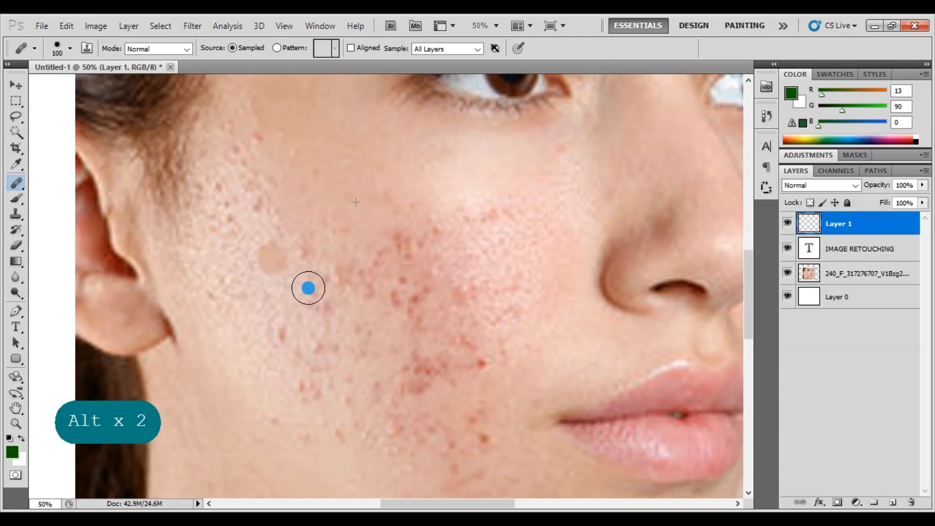
pyautogui.keyDown('alt'); pyautogui.click(357, 167); pyautogui.keyUp('alt')
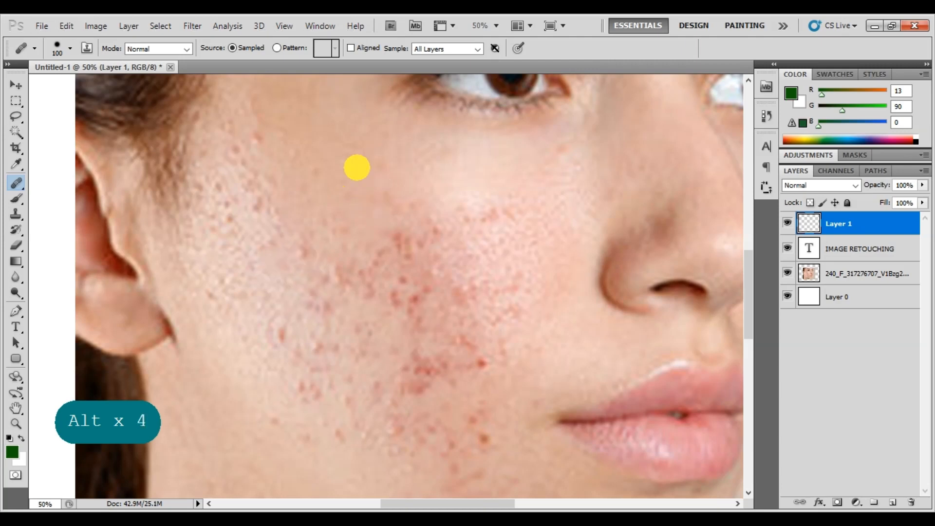
pyautogui.moveTo(299, 255); pyautogui.dragTo(321, 250)
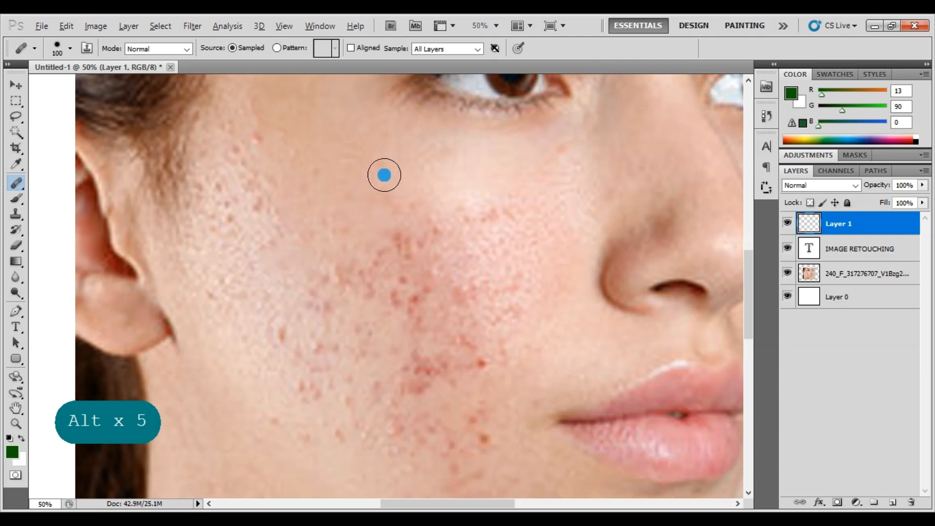
# Step: Heal the red spots along the upper middle of the cheek, resampling clear skin below the eye
pyautogui.keyDown('alt'); pyautogui.click(384, 175); pyautogui.keyUp('alt')
pyautogui.click(403, 236)
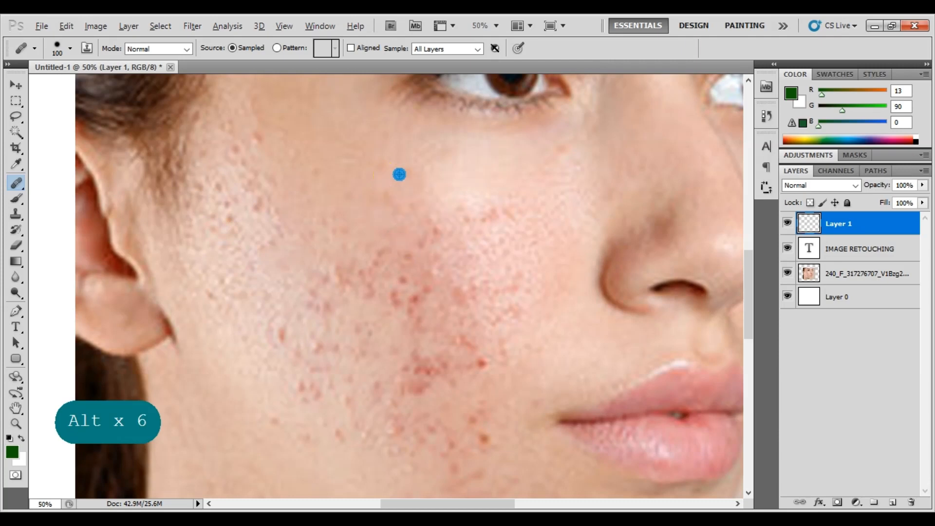
pyautogui.click(396, 190)
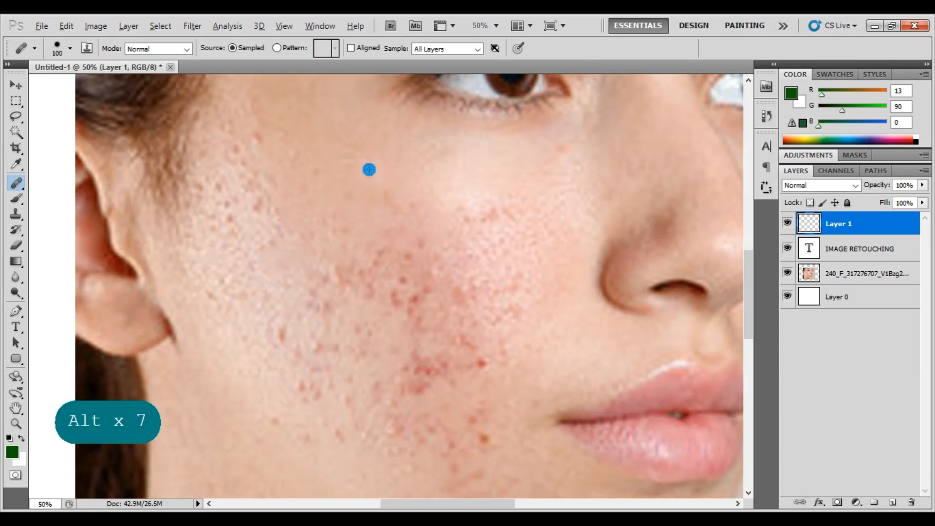
pyautogui.keyDown('alt'); pyautogui.click(370, 169); pyautogui.keyUp('alt')
pyautogui.click(419, 248)
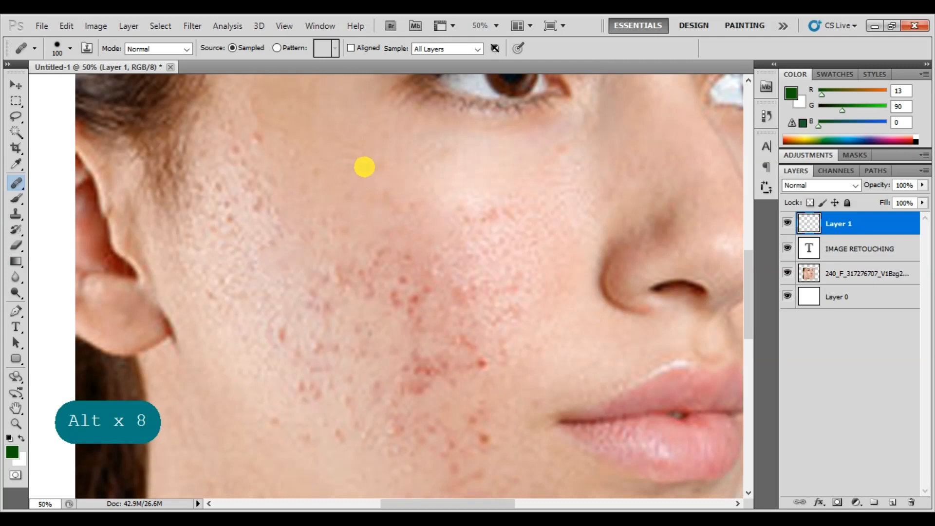
pyautogui.keyDown('alt'); pyautogui.click(365, 167); pyautogui.keyUp('alt')
pyautogui.click(380, 257)
# Step: Heal the small blemishes on the lower cheek above the jawline, resampling nearby clear skin between strokes
pyautogui.press('space')
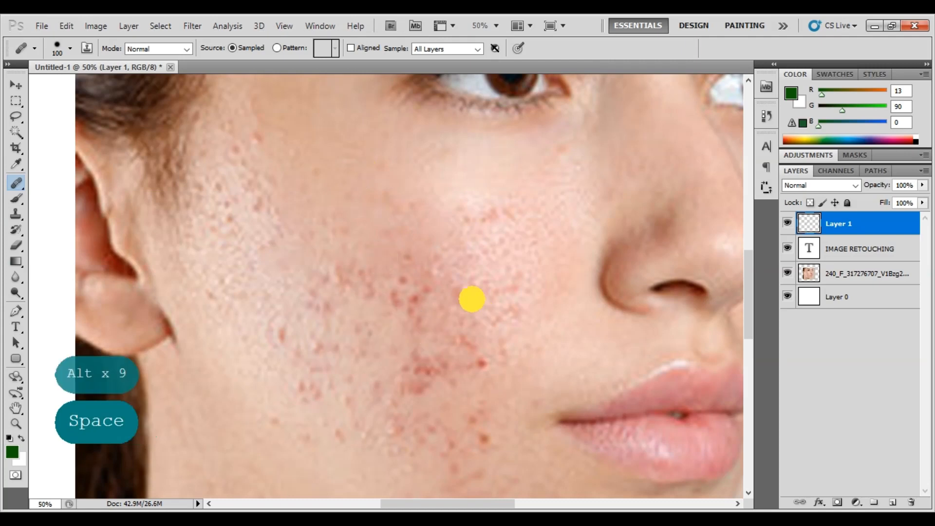
pyautogui.moveTo(471, 299); pyautogui.dragTo(414, 165)
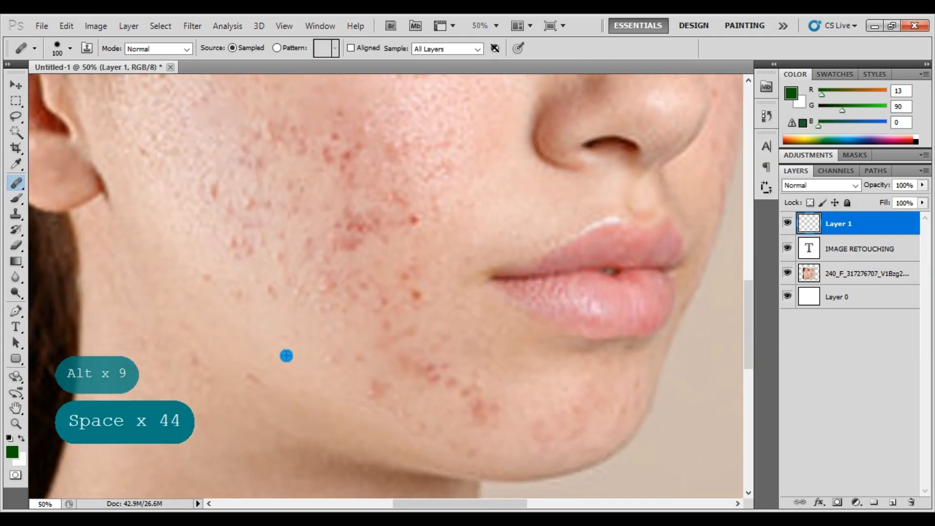
pyautogui.keyDown('alt'); pyautogui.click(287, 356); pyautogui.keyUp('alt')
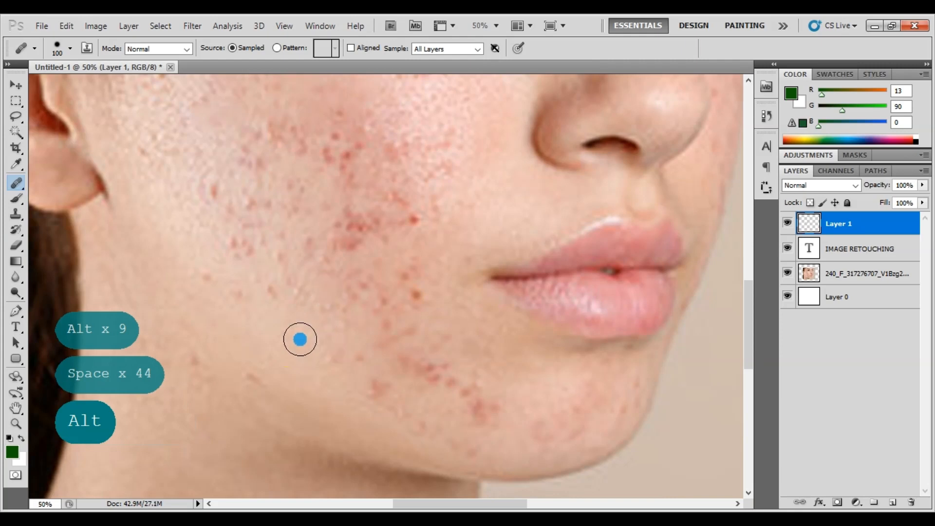
pyautogui.keyDown('alt'); pyautogui.click(290, 269); pyautogui.keyUp('alt')
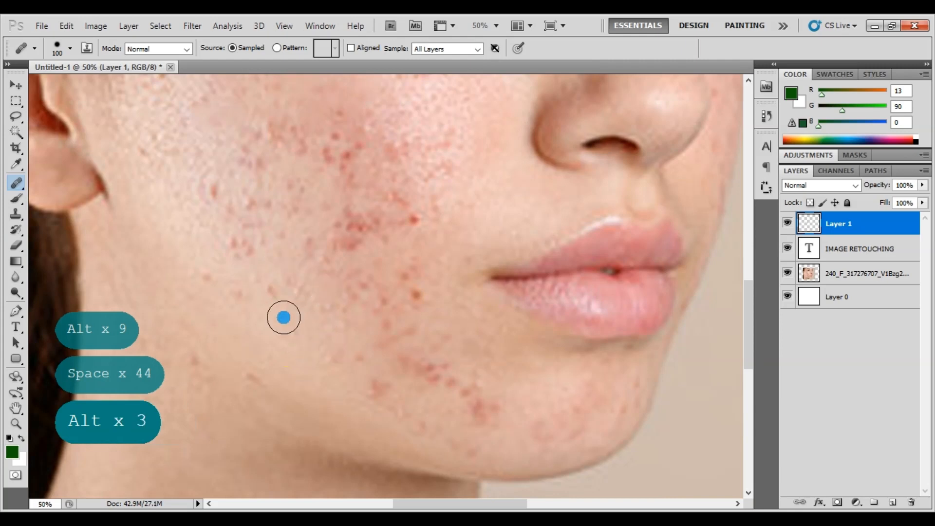
pyautogui.click(271, 294)
pyautogui.keyDown('alt'); pyautogui.click(250, 268); pyautogui.keyUp('alt')
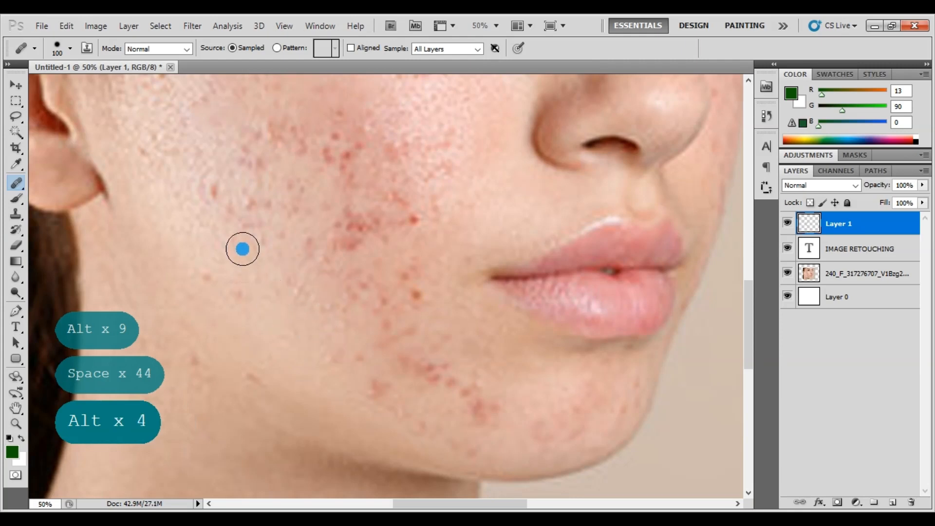
pyautogui.click(294, 351)
pyautogui.keyDown('alt'); pyautogui.click(294, 291); pyautogui.keyUp('alt')
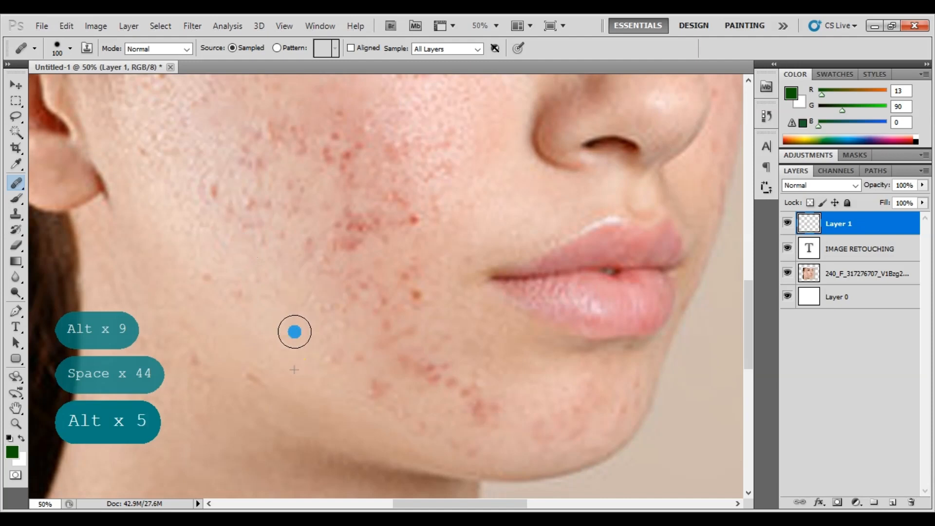
pyautogui.click(289, 333)
pyautogui.keyDown('alt'); pyautogui.click(336, 244); pyautogui.keyUp('alt')
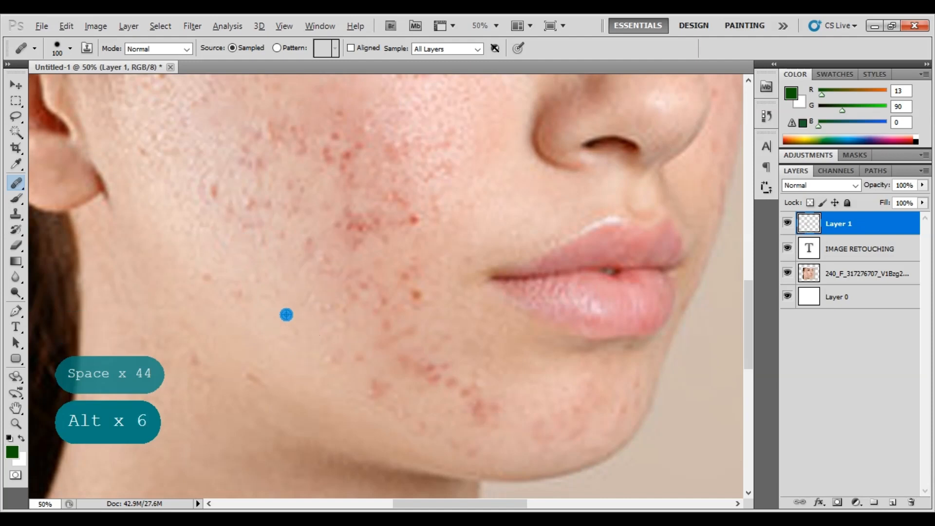
pyautogui.keyDown('alt'); pyautogui.click(323, 248); pyautogui.keyUp('alt')
# Step: Heal the dark red cluster in the centre of the cheek from clear skin under the eye
pyautogui.moveTo(371, 194)
pyautogui.mouseDown()
pyautogui.moveTo(372, 290)
pyautogui.moveTo(385, 276)
pyautogui.moveTo(449, 265)
pyautogui.mouseUp()
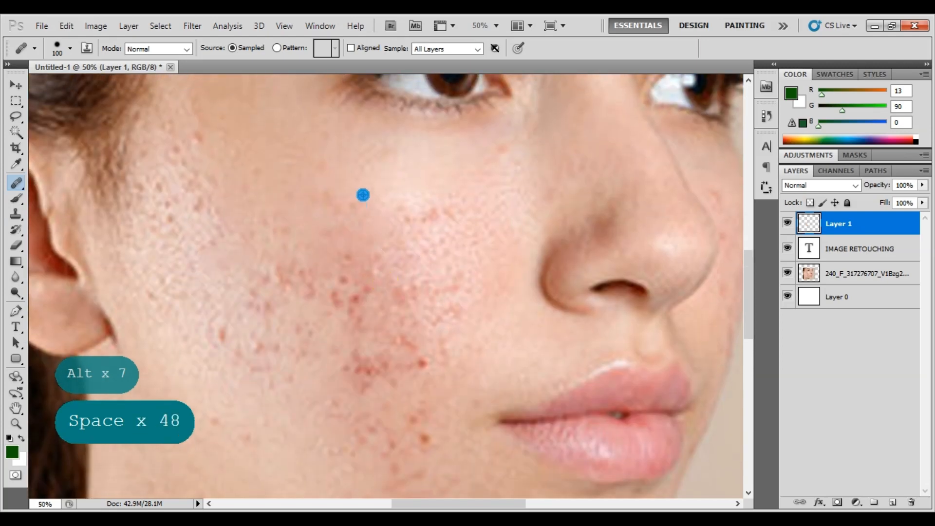
pyautogui.keyDown('alt'); pyautogui.click(363, 195); pyautogui.keyUp('alt')
pyautogui.click(366, 288)
pyautogui.click(356, 301)
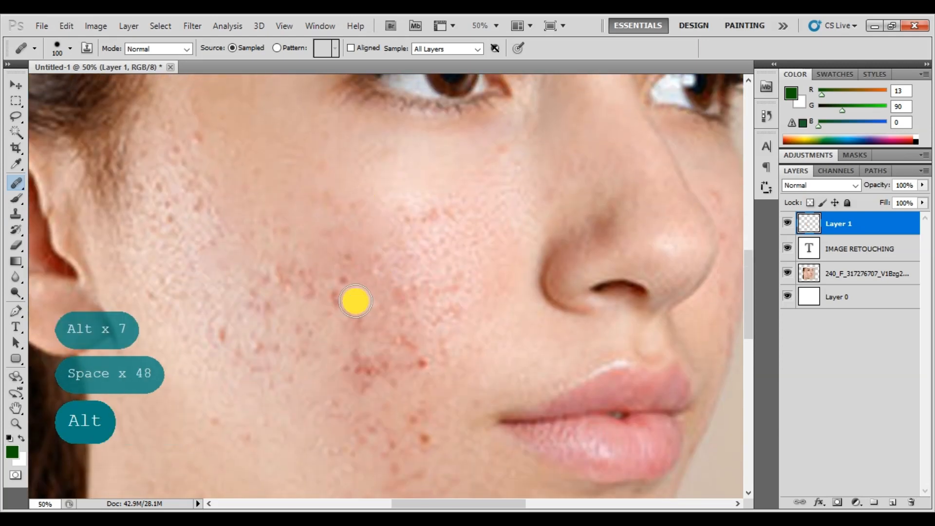
pyautogui.keyDown('alt'); pyautogui.click(378, 164); pyautogui.keyUp('alt')
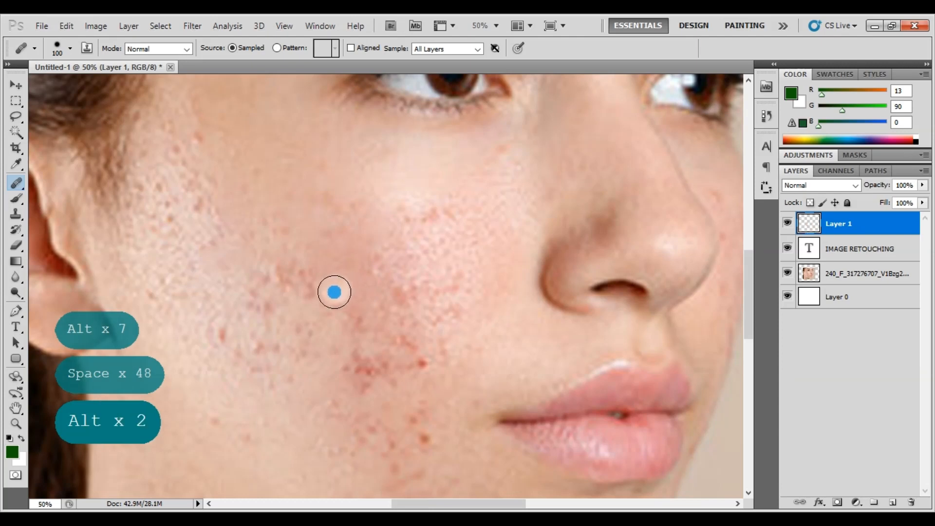
pyautogui.click(338, 304)
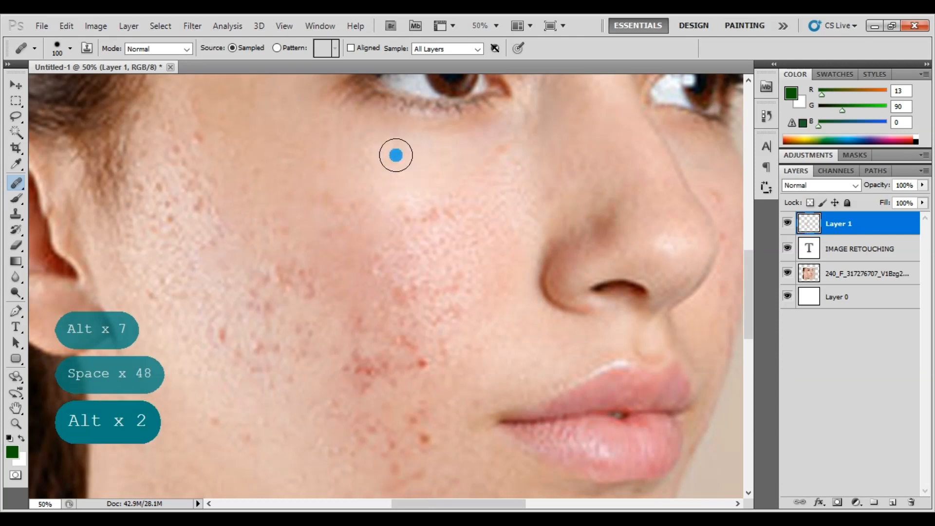
# Step: Heal the redness on the inner cheek beside the nose and the dark red spots between the cheek centre and mouth
pyautogui.keyDown('alt'); pyautogui.click(403, 168); pyautogui.keyUp('alt')
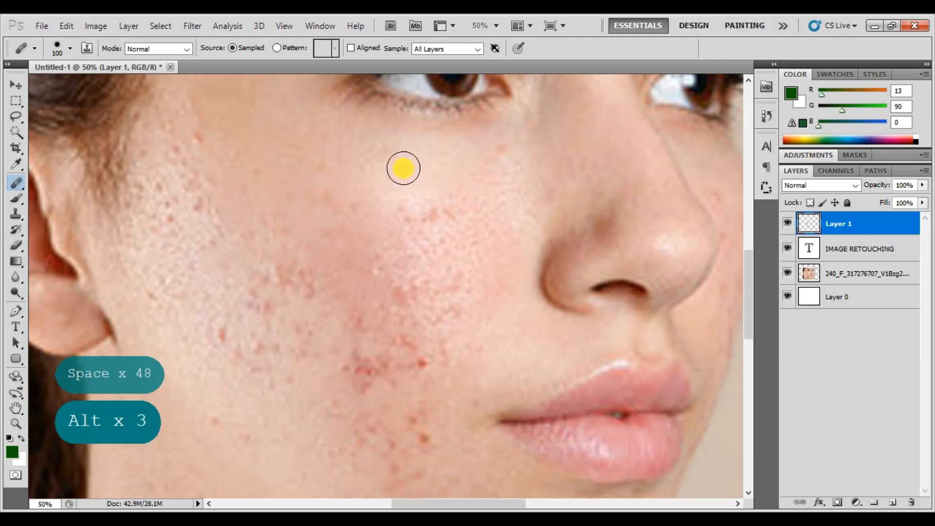
pyautogui.click(427, 208)
pyautogui.click(427, 219)
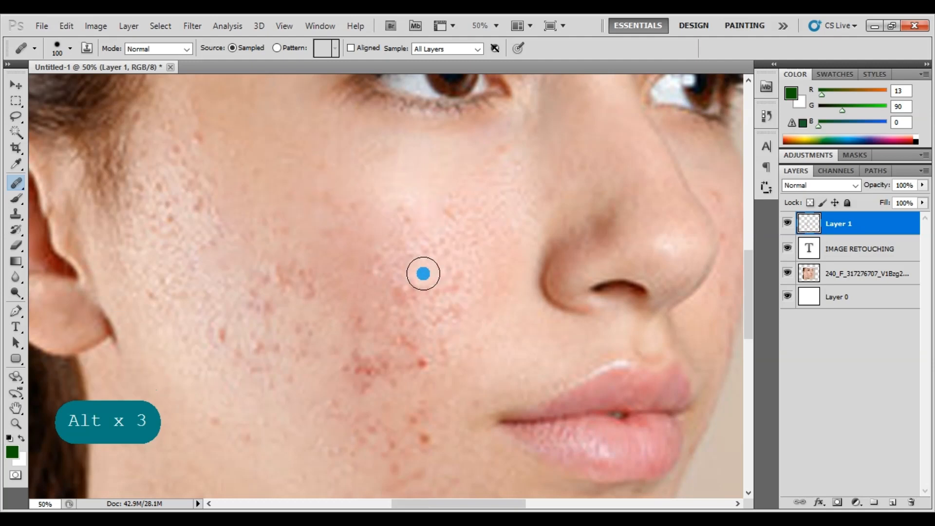
pyautogui.keyDown('alt'); pyautogui.click(334, 171); pyautogui.keyUp('alt')
pyautogui.click(423, 364)
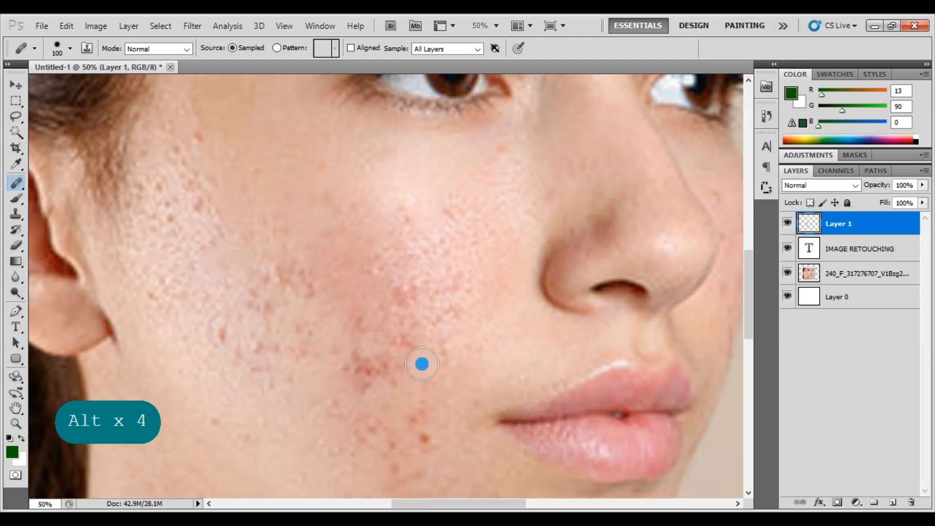
pyautogui.click(374, 370)
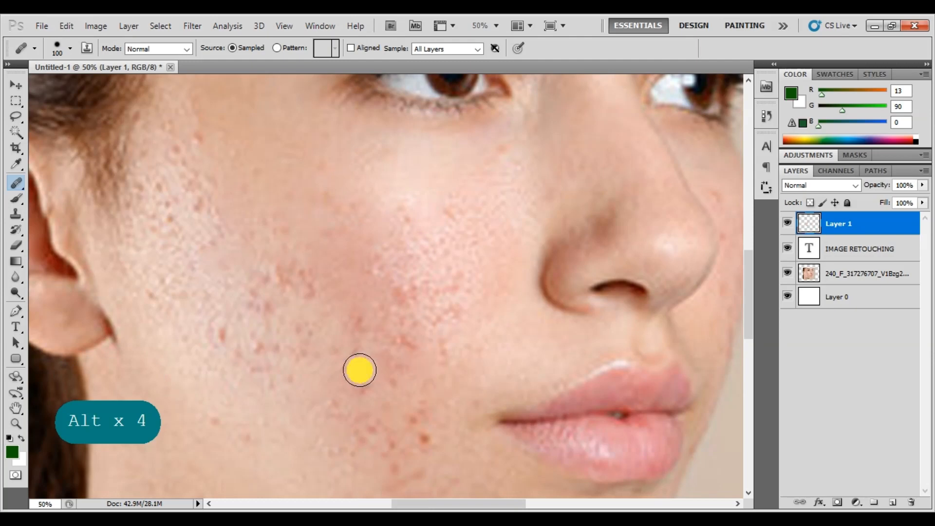
# Step: Heal the scattered spots across the middle and outer cheek using the same sampled skin
pyautogui.click(463, 309)
pyautogui.click(363, 330)
pyautogui.click(307, 384)
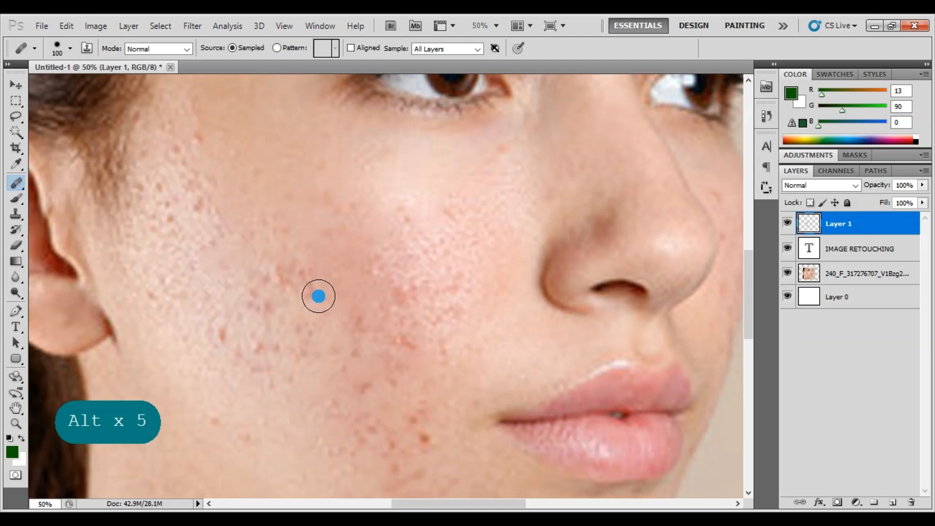
pyautogui.click(265, 292)
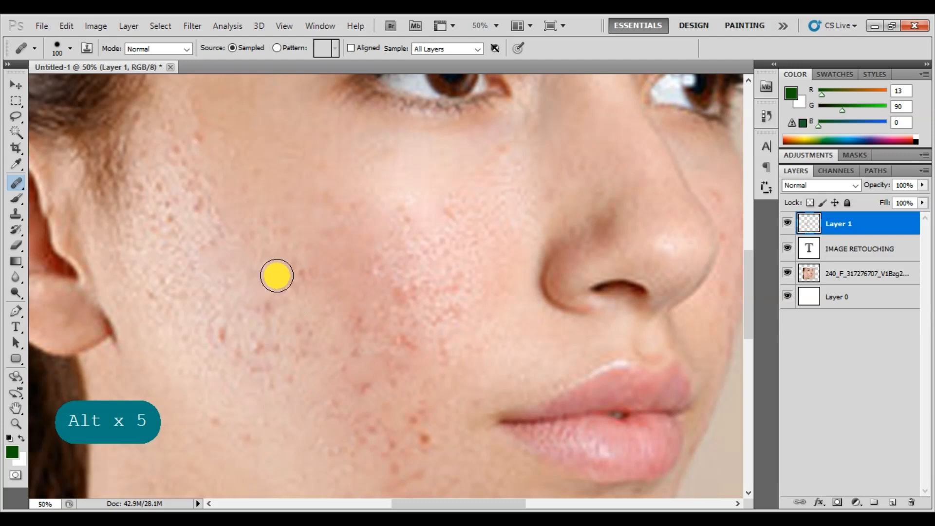
pyautogui.click(258, 378)
pyautogui.click(295, 401)
# Step: Resample skin on the outer cheek and heal blemishes there, in the cheek centre and near the mouth corner
pyautogui.keyDown('alt'); pyautogui.click(224, 339); pyautogui.keyUp('alt')
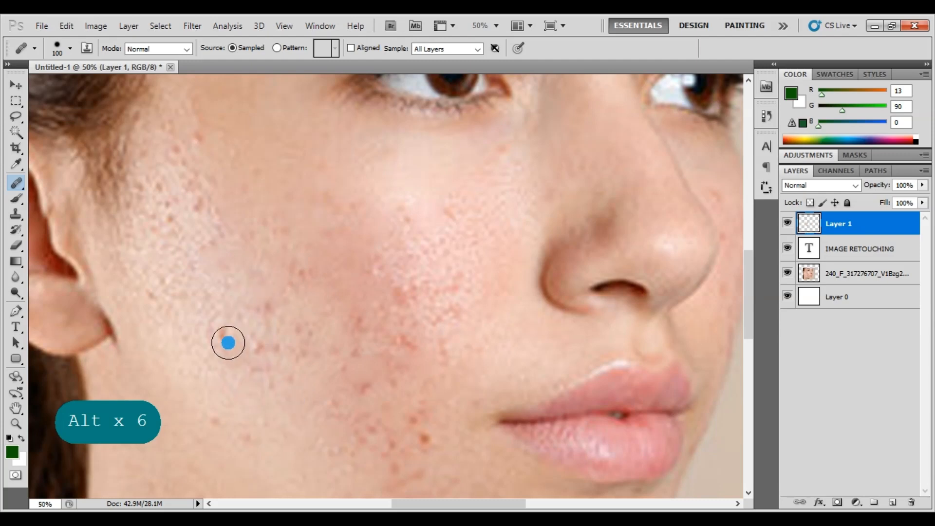
pyautogui.click(253, 351)
pyautogui.click(375, 236)
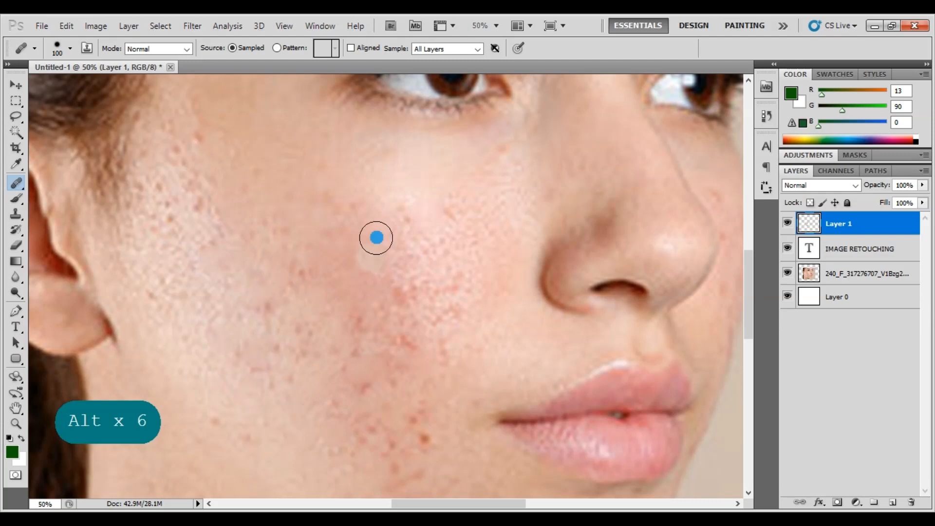
pyautogui.click(474, 357)
# Step: Heal the reddish spot on the jaw beside the chin from clear skin on the lower cheek
pyautogui.press('space')
pyautogui.moveTo(463, 367); pyautogui.dragTo(463, 294)
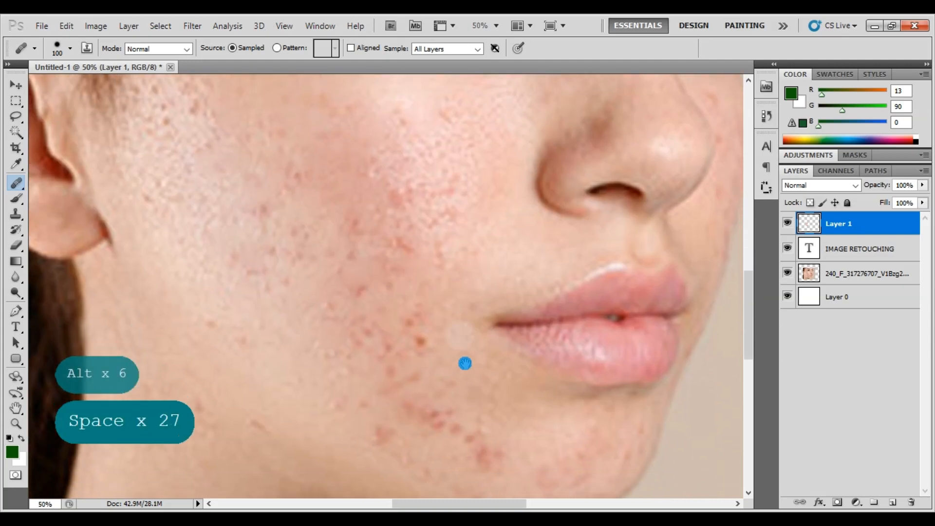
pyautogui.moveTo(463, 361); pyautogui.dragTo(428, 273)
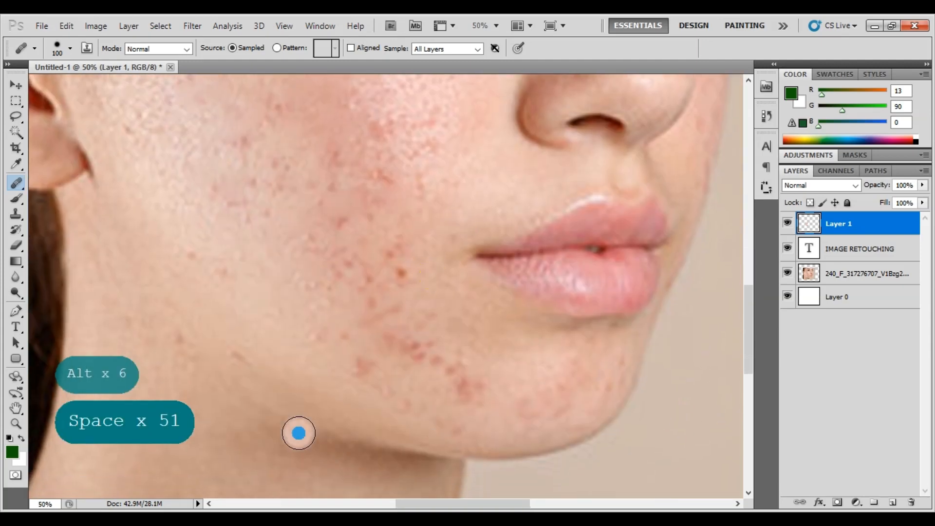
pyautogui.keyDown('alt'); pyautogui.click(284, 347); pyautogui.keyUp('alt')
pyautogui.click(353, 365)
pyautogui.click(356, 365)
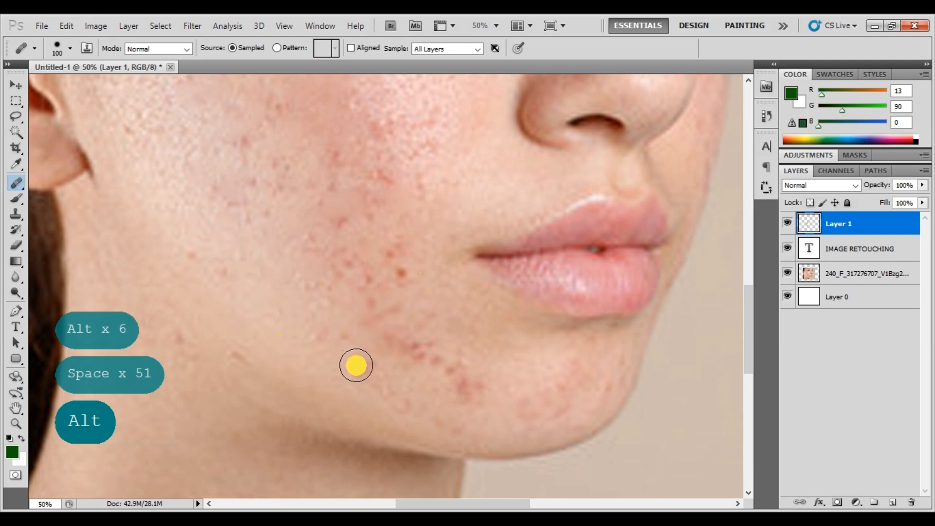
# Step: Heal the row of red spots on the side of the chin from clear skin above the mouth corner
pyautogui.keyDown('alt'); pyautogui.click(484, 194); pyautogui.keyUp('alt')
pyautogui.click(458, 381)
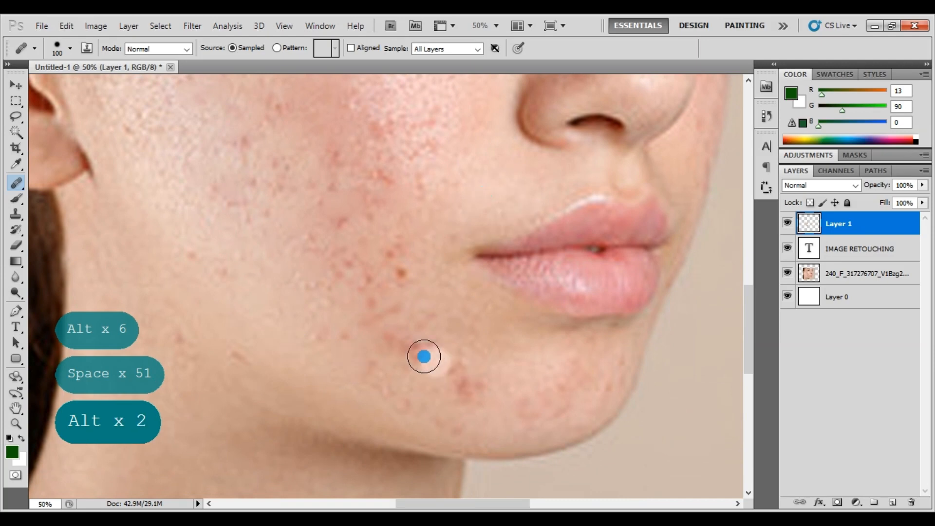
pyautogui.click(419, 353)
pyautogui.click(437, 399)
# Step: Switch to the Patch tool and outline the remaining cluster of red spots on the side of the chin
pyautogui.moveTo(386, 173)
pyautogui.mouseDown()
pyautogui.moveTo(414, 263)
pyautogui.moveTo(452, 311)
pyautogui.mouseUp()
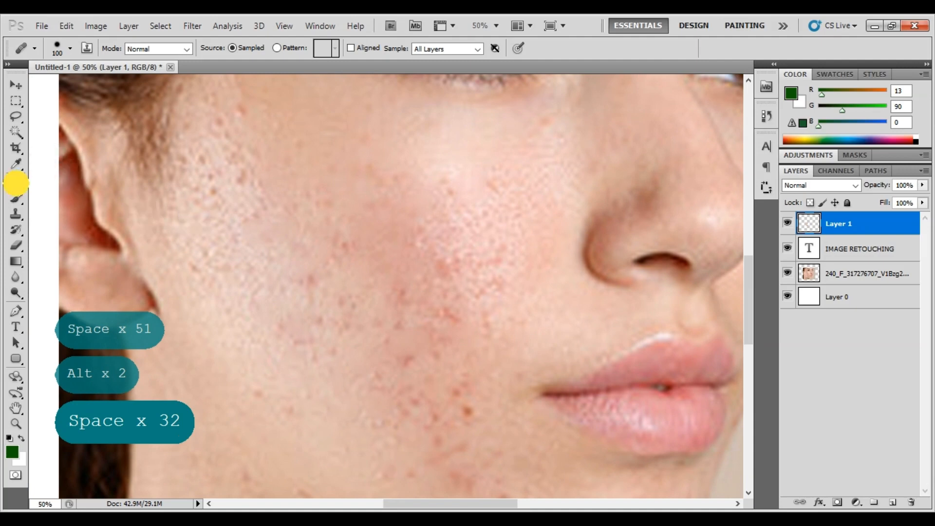
pyautogui.rightClick(16, 183)
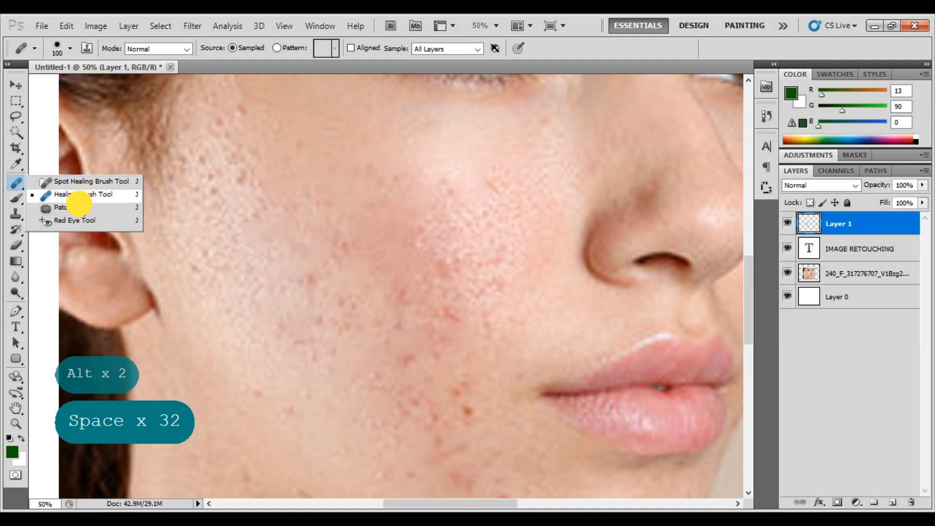
pyautogui.click(78, 205)
pyautogui.moveTo(476, 258); pyautogui.dragTo(379, 97)
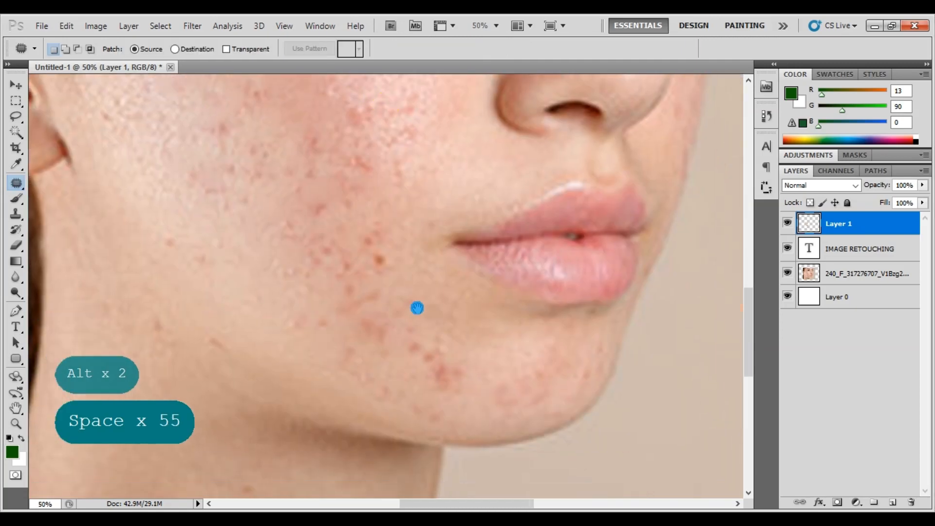
pyautogui.moveTo(448, 346)
pyautogui.mouseDown()
pyautogui.moveTo(415, 332)
pyautogui.moveTo(397, 356)
pyautogui.moveTo(418, 393)
pyautogui.moveTo(462, 400)
pyautogui.moveTo(462, 372)
pyautogui.moveTo(431, 335)
pyautogui.mouseUp()
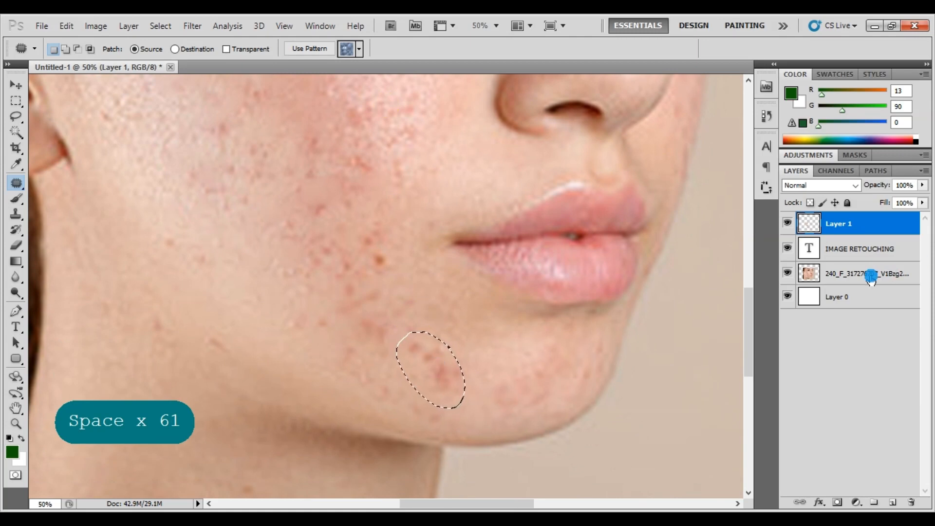
# Step: Select the portrait photo layer and patch the red spots beside the chin and near the mouth corner with clearer lower-cheek skin
pyautogui.click(871, 275)
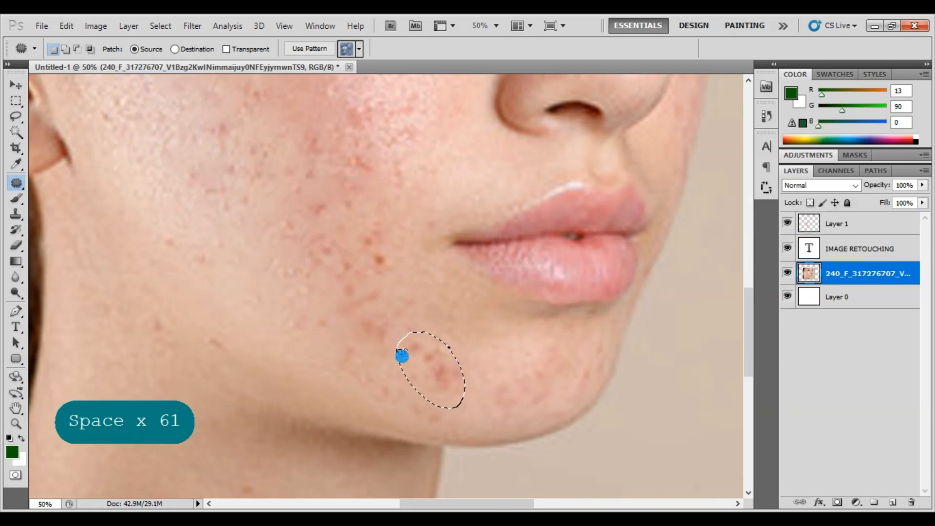
pyautogui.moveTo(432, 369); pyautogui.dragTo(297, 342)
pyautogui.moveTo(394, 243)
pyautogui.mouseDown()
pyautogui.moveTo(386, 236)
pyautogui.moveTo(305, 265)
pyautogui.moveTo(397, 278)
pyautogui.moveTo(395, 247)
pyautogui.moveTo(299, 284)
pyautogui.moveTo(271, 307)
pyautogui.moveTo(291, 331)
pyautogui.mouseUp()
# Step: Patch the reddish area in the centre of the cheek with smoother skin from higher on the outer cheek
pyautogui.press('space')
pyautogui.moveTo(355, 256); pyautogui.dragTo(384, 340)
pyautogui.moveTo(442, 253)
pyautogui.mouseDown()
pyautogui.moveTo(415, 246)
pyautogui.moveTo(375, 307)
pyautogui.moveTo(453, 317)
pyautogui.moveTo(431, 244)
pyautogui.moveTo(338, 154)
pyautogui.mouseUp()
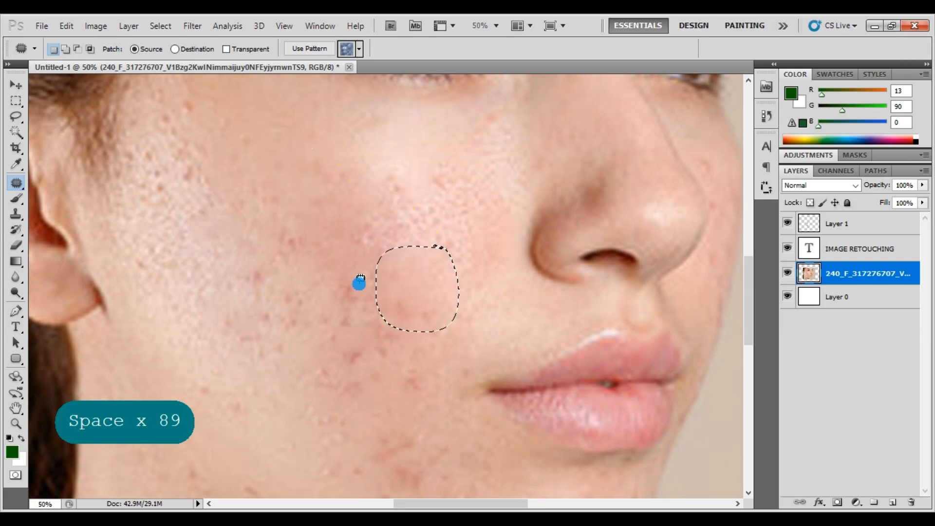
# Step: Try patching the narrow oval of spots on the middle cheek with skin from below the eye
pyautogui.moveTo(349, 266)
pyautogui.mouseDown()
pyautogui.moveTo(323, 316)
pyautogui.moveTo(331, 354)
pyautogui.moveTo(376, 362)
pyautogui.moveTo(379, 292)
pyautogui.moveTo(357, 267)
pyautogui.mouseUp()
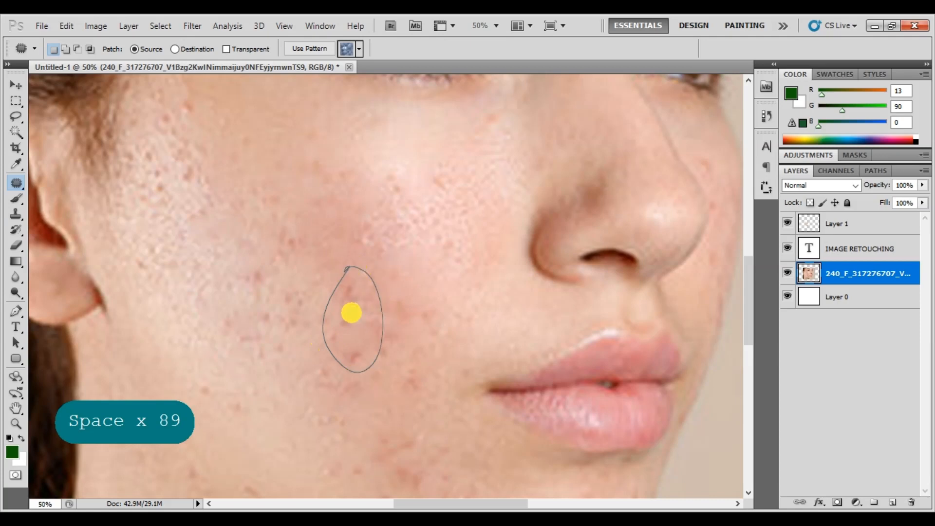
pyautogui.moveTo(359, 331); pyautogui.dragTo(388, 193)
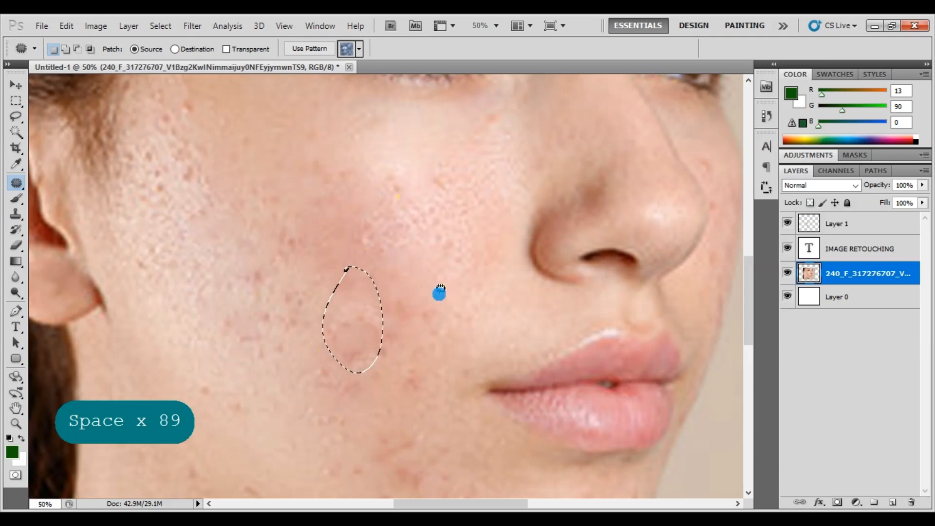
pyautogui.hotkey('ctrl', 'alt', 'z')
pyautogui.press('space')
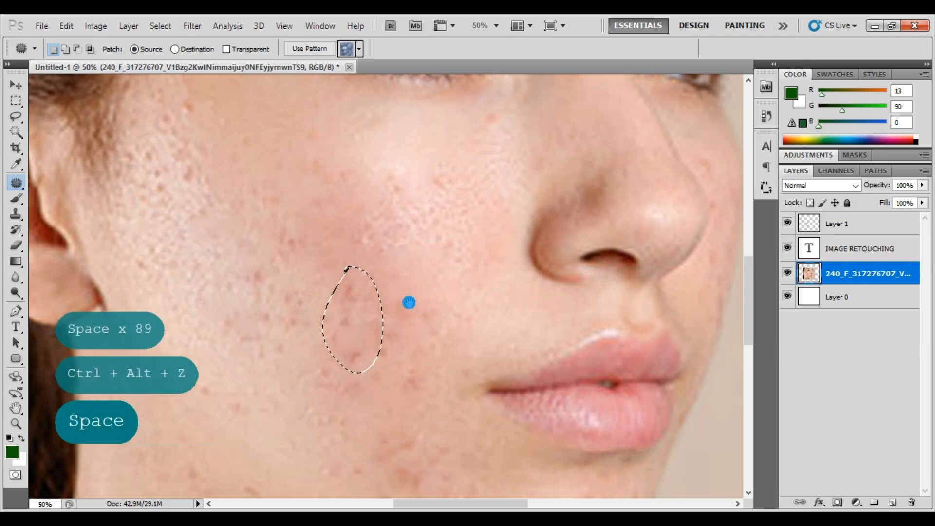
# Step: Patch the blemishes on the middle and outer cheek with clearer skin above and beside them, and clear the selection
pyautogui.moveTo(409, 303)
pyautogui.mouseDown()
pyautogui.moveTo(418, 256)
pyautogui.moveTo(341, 251)
pyautogui.moveTo(336, 279)
pyautogui.moveTo(353, 296)
pyautogui.moveTo(399, 267)
pyautogui.moveTo(387, 248)
pyautogui.moveTo(364, 239)
pyautogui.moveTo(328, 134)
pyautogui.mouseUp()
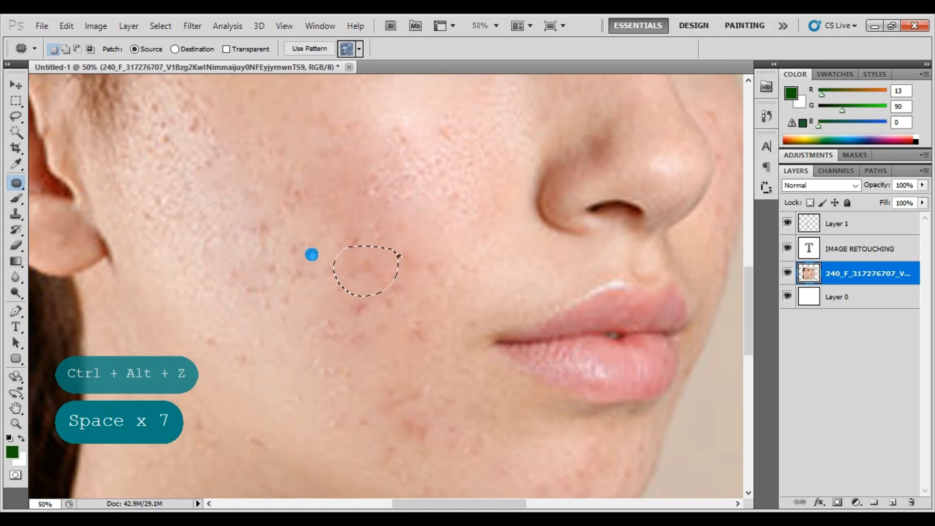
pyautogui.moveTo(311, 252); pyautogui.dragTo(376, 244)
pyautogui.moveTo(291, 152)
pyautogui.mouseDown()
pyautogui.moveTo(306, 168)
pyautogui.moveTo(277, 162)
pyautogui.moveTo(236, 191)
pyautogui.moveTo(238, 207)
pyautogui.moveTo(312, 229)
pyautogui.moveTo(317, 184)
pyautogui.moveTo(285, 167)
pyautogui.mouseUp()
pyautogui.moveTo(286, 194); pyautogui.dragTo(371, 153)
pyautogui.press('space')
pyautogui.moveTo(432, 217); pyautogui.dragTo(409, 211)
pyautogui.moveTo(277, 130)
pyautogui.mouseDown()
pyautogui.moveTo(248, 116)
pyautogui.moveTo(228, 147)
pyautogui.moveTo(249, 169)
pyautogui.moveTo(282, 139)
pyautogui.moveTo(266, 127)
pyautogui.moveTo(375, 154)
pyautogui.mouseUp()
pyautogui.hotkey('ctrl', 'd')
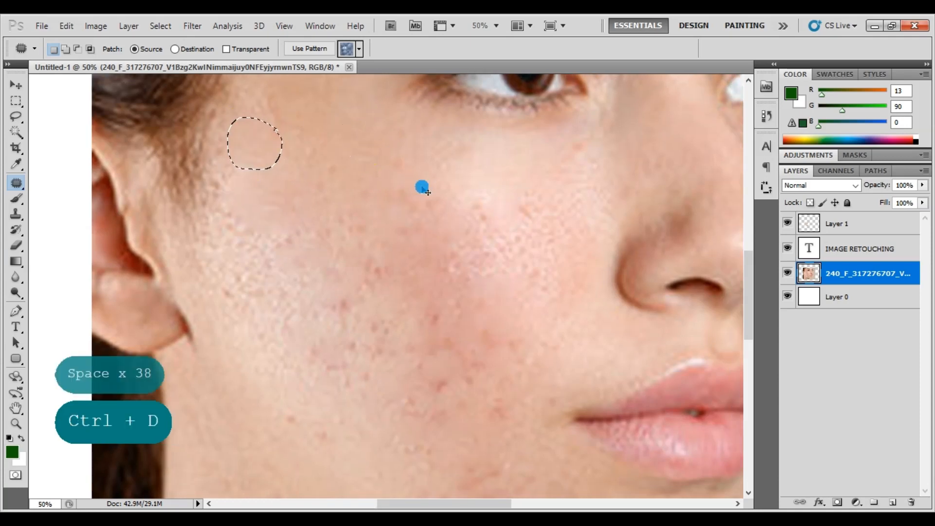
# Step: Patch the red cluster on the jaw beside the chin with clear skin from the lower cheek
pyautogui.press('space')
pyautogui.moveTo(501, 311); pyautogui.dragTo(459, 164)
pyautogui.moveTo(574, 378); pyautogui.dragTo(547, 349)
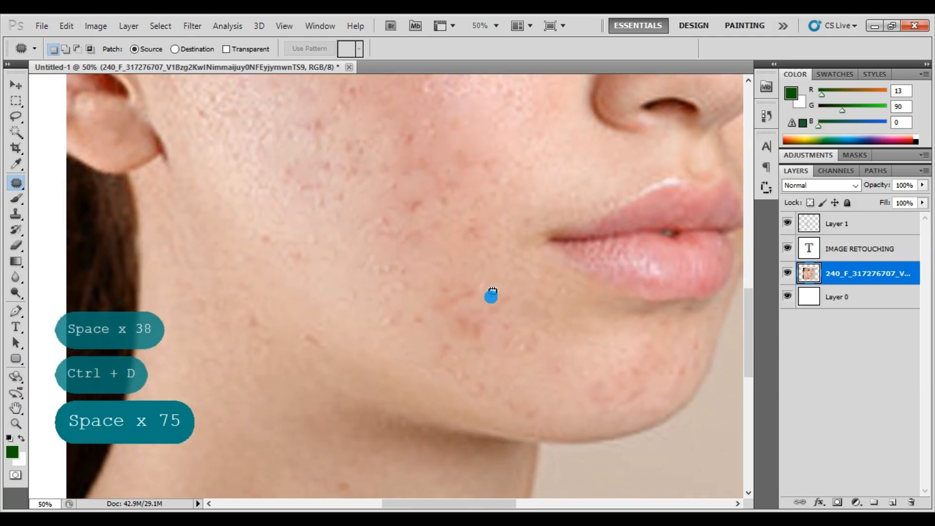
pyautogui.moveTo(492, 295)
pyautogui.mouseDown()
pyautogui.moveTo(446, 283)
pyautogui.moveTo(428, 290)
pyautogui.moveTo(448, 343)
pyautogui.moveTo(481, 349)
pyautogui.moveTo(498, 304)
pyautogui.moveTo(464, 288)
pyautogui.moveTo(429, 328)
pyautogui.moveTo(377, 335)
pyautogui.moveTo(360, 317)
pyautogui.mouseUp()
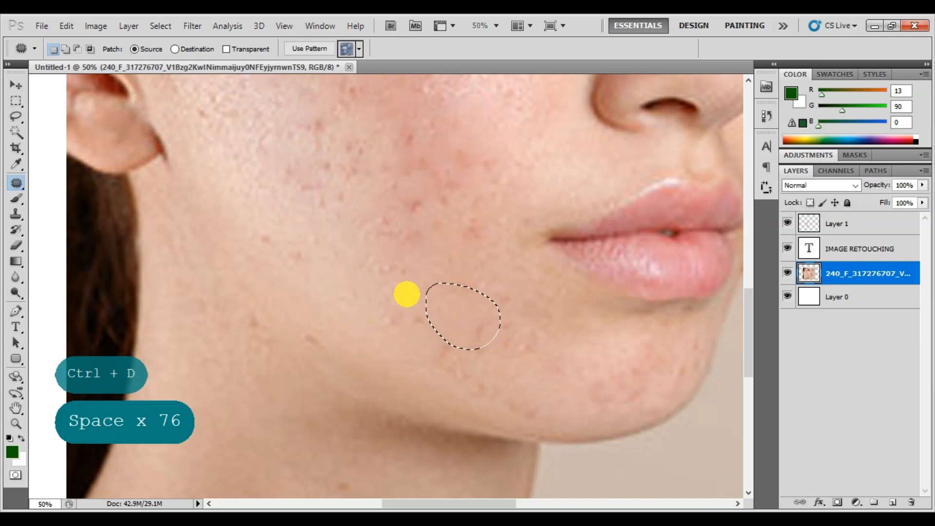
# Step: Patch the small spots on the lower cheek with clear skin closer to the jawline
pyautogui.moveTo(406, 294); pyautogui.dragTo(408, 303)
pyautogui.moveTo(438, 242)
pyautogui.mouseDown()
pyautogui.moveTo(390, 240)
pyautogui.moveTo(408, 292)
pyautogui.moveTo(420, 233)
pyautogui.moveTo(439, 241)
pyautogui.mouseUp()
pyautogui.moveTo(390, 268); pyautogui.dragTo(350, 328)
pyautogui.press('space')
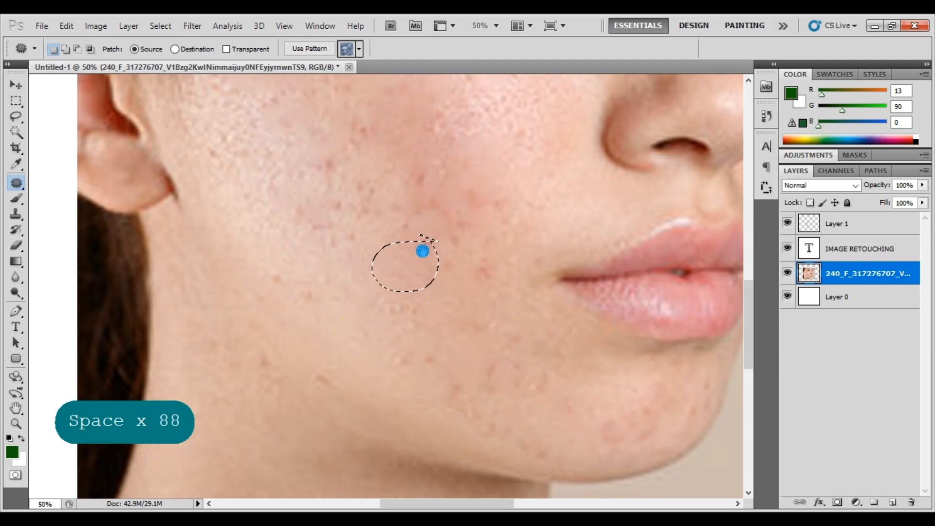
# Step: Patch the red spots between the cheek centre and the mouth corner with skin from the upper cheek
pyautogui.moveTo(423, 252); pyautogui.dragTo(407, 328)
pyautogui.moveTo(478, 261)
pyautogui.mouseDown()
pyautogui.moveTo(405, 276)
pyautogui.moveTo(397, 290)
pyautogui.moveTo(443, 316)
pyautogui.moveTo(479, 317)
pyautogui.moveTo(476, 263)
pyautogui.mouseUp()
pyautogui.moveTo(455, 305)
pyautogui.mouseDown()
pyautogui.moveTo(471, 246)
pyautogui.moveTo(478, 142)
pyautogui.mouseUp()
pyautogui.press('space')
pyautogui.moveTo(478, 190); pyautogui.dragTo(482, 244)
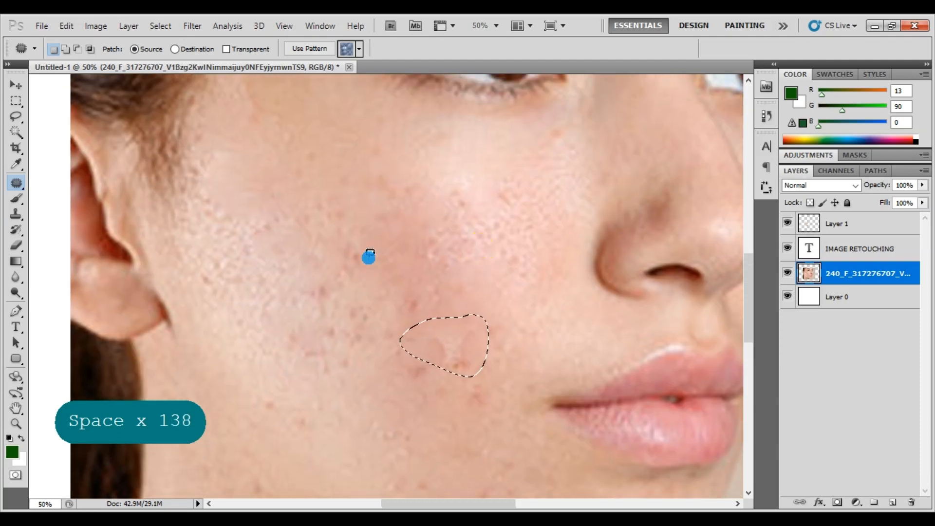
# Step: Patch the slanted strip of spots on the outer cheek with clear skin above it
pyautogui.moveTo(370, 253)
pyautogui.mouseDown()
pyautogui.moveTo(313, 302)
pyautogui.moveTo(325, 316)
pyautogui.moveTo(357, 294)
pyautogui.moveTo(371, 255)
pyautogui.mouseUp()
pyautogui.moveTo(350, 293)
pyautogui.mouseDown()
pyautogui.moveTo(370, 186)
pyautogui.moveTo(375, 191)
pyautogui.mouseUp()
pyautogui.moveTo(530, 230); pyautogui.dragTo(516, 231)
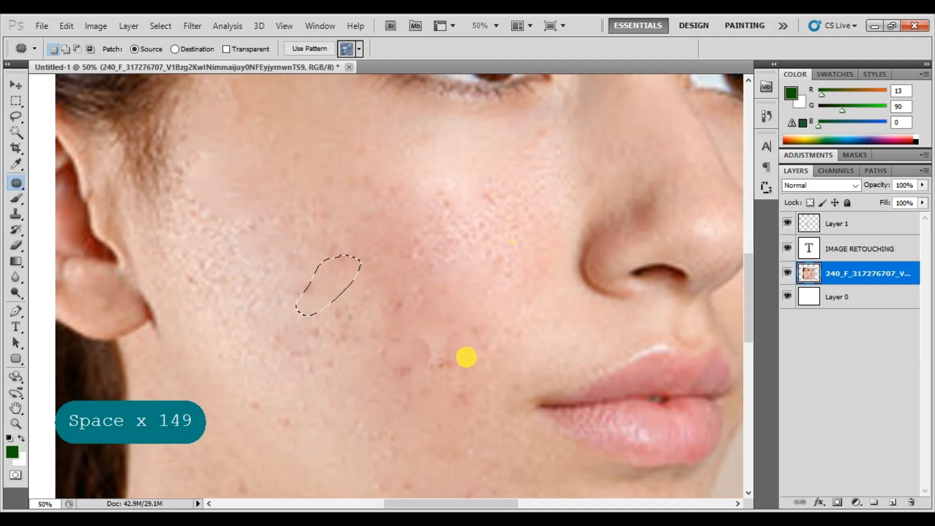
# Step: Patch the remaining red spots in the lower centre of the cheek, sampling skin above them and from the lower outer cheek
pyautogui.moveTo(463, 356)
pyautogui.mouseDown()
pyautogui.moveTo(396, 360)
pyautogui.moveTo(397, 398)
pyautogui.moveTo(443, 400)
pyautogui.moveTo(454, 352)
pyautogui.mouseUp()
pyautogui.moveTo(424, 371); pyautogui.dragTo(451, 299)
pyautogui.moveTo(473, 359); pyautogui.dragTo(497, 292)
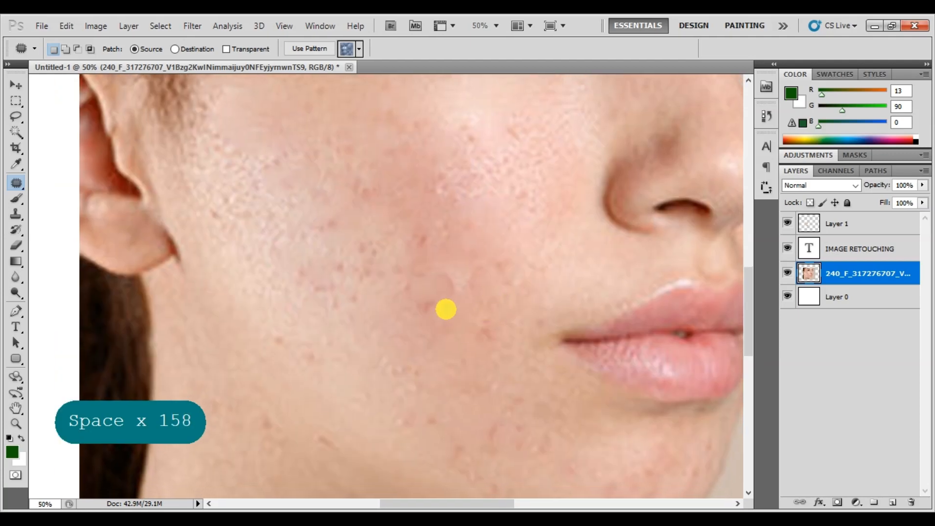
pyautogui.moveTo(430, 272)
pyautogui.mouseDown()
pyautogui.moveTo(396, 303)
pyautogui.moveTo(427, 342)
pyautogui.moveTo(459, 309)
pyautogui.moveTo(408, 269)
pyautogui.mouseUp()
pyautogui.moveTo(418, 302); pyautogui.dragTo(320, 360)
# Step: Try patching the group of spots on the upper middle cheek below the outer eye corner
pyautogui.press('space')
pyautogui.moveTo(432, 215)
pyautogui.mouseDown()
pyautogui.moveTo(415, 353)
pyautogui.moveTo(429, 341)
pyautogui.moveTo(360, 261)
pyautogui.moveTo(475, 303)
pyautogui.moveTo(452, 295)
pyautogui.moveTo(463, 277)
pyautogui.moveTo(374, 226)
pyautogui.moveTo(361, 246)
pyautogui.moveTo(379, 298)
pyautogui.moveTo(413, 291)
pyautogui.moveTo(396, 261)
pyautogui.moveTo(314, 324)
pyautogui.mouseUp()
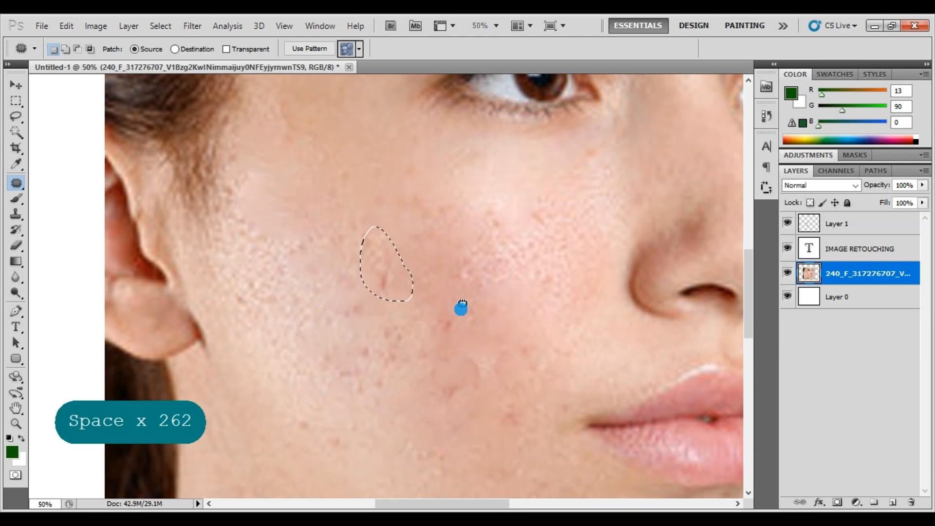
pyautogui.hotkey('ctrl', 'alt', 'z')
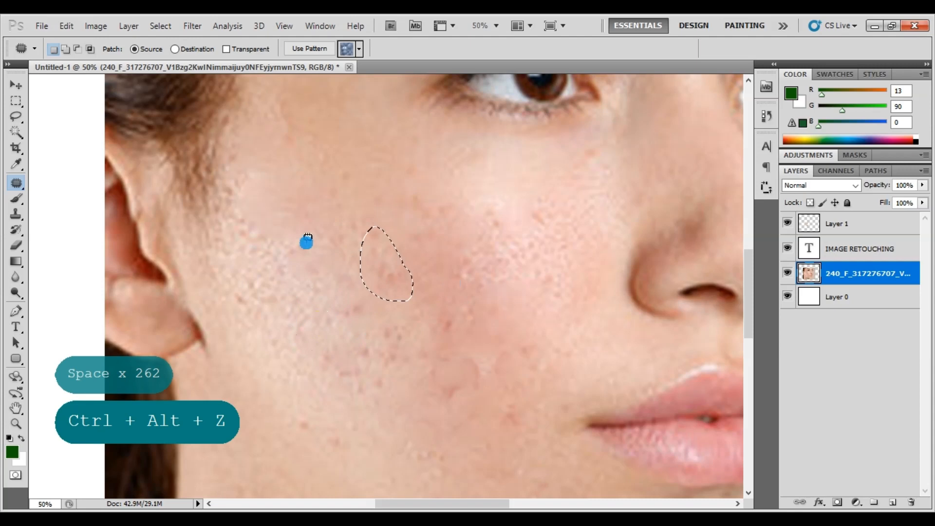
# Step: Patch the uneven skin on the outer cheek near the ear with smoother skin above it, and clear the selection
pyautogui.moveTo(318, 233)
pyautogui.mouseDown()
pyautogui.moveTo(243, 270)
pyautogui.moveTo(230, 296)
pyautogui.moveTo(259, 317)
pyautogui.moveTo(322, 255)
pyautogui.moveTo(301, 244)
pyautogui.mouseUp()
pyautogui.moveTo(284, 273); pyautogui.dragTo(314, 186)
pyautogui.moveTo(446, 206)
pyautogui.mouseDown()
pyautogui.moveTo(469, 253)
pyautogui.moveTo(540, 250)
pyautogui.moveTo(401, 239)
pyautogui.moveTo(394, 261)
pyautogui.moveTo(446, 290)
pyautogui.moveTo(506, 252)
pyautogui.moveTo(482, 213)
pyautogui.mouseUp()
pyautogui.hotkey('ctrl', 'd')
# Step: Patch the spotted patch of the outer cheek with clear lower-cheek skin, and clear the selection
pyautogui.press('space')
pyautogui.moveTo(468, 244)
pyautogui.mouseDown()
pyautogui.moveTo(364, 319)
pyautogui.moveTo(375, 332)
pyautogui.mouseUp()
pyautogui.moveTo(369, 199)
pyautogui.mouseDown()
pyautogui.moveTo(317, 208)
pyautogui.moveTo(327, 288)
pyautogui.moveTo(363, 200)
pyautogui.moveTo(373, 199)
pyautogui.mouseUp()
pyautogui.moveTo(351, 246); pyautogui.dragTo(365, 335)
pyautogui.hotkey('ctrl', 'd')
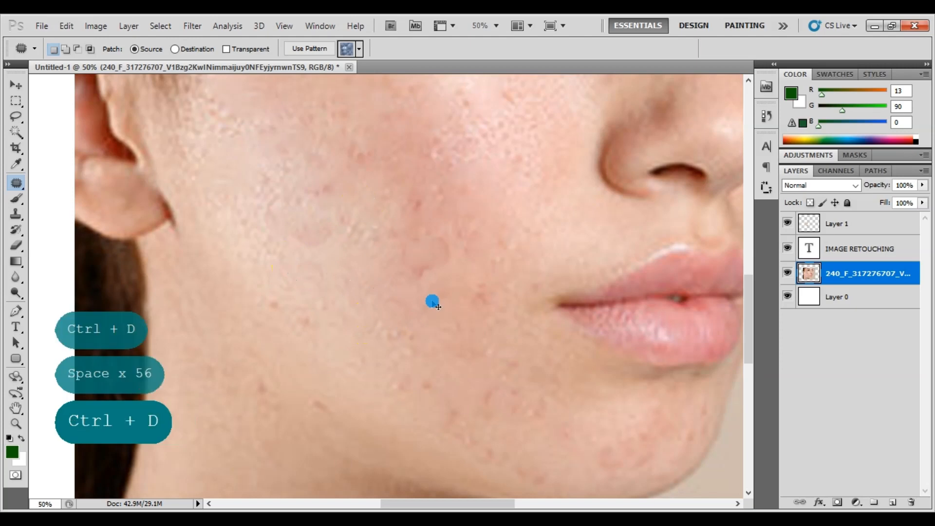
# Step: Try patching a large slanted oval on the outer cheek with skin from under the eye
pyautogui.press('space')
pyautogui.moveTo(492, 223); pyautogui.dragTo(486, 267)
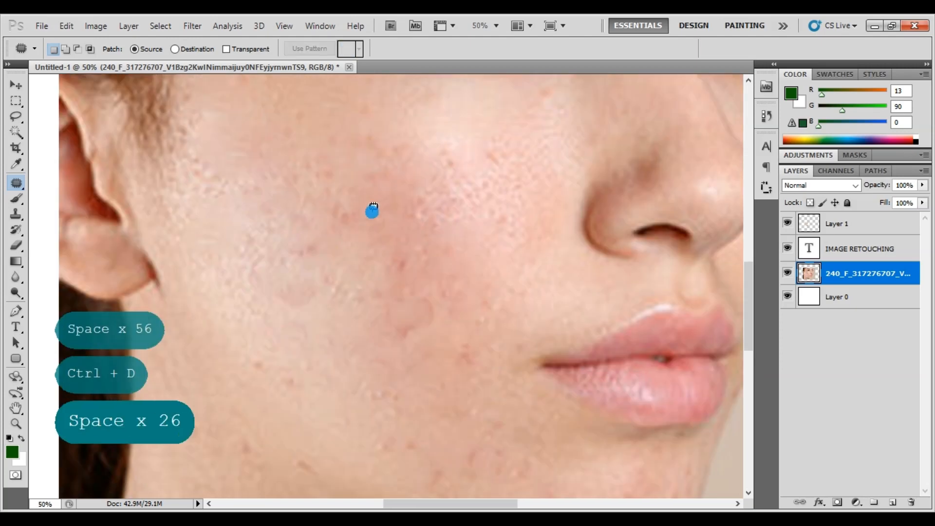
pyautogui.moveTo(373, 207)
pyautogui.mouseDown()
pyautogui.moveTo(305, 184)
pyautogui.moveTo(254, 247)
pyautogui.moveTo(273, 296)
pyautogui.moveTo(325, 286)
pyautogui.moveTo(368, 215)
pyautogui.moveTo(363, 195)
pyautogui.mouseUp()
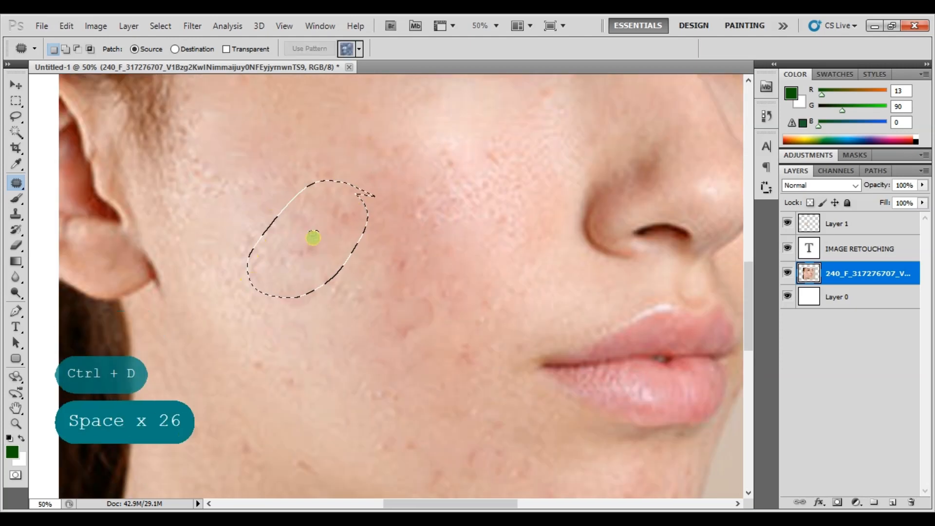
pyautogui.moveTo(313, 238); pyautogui.dragTo(451, 192)
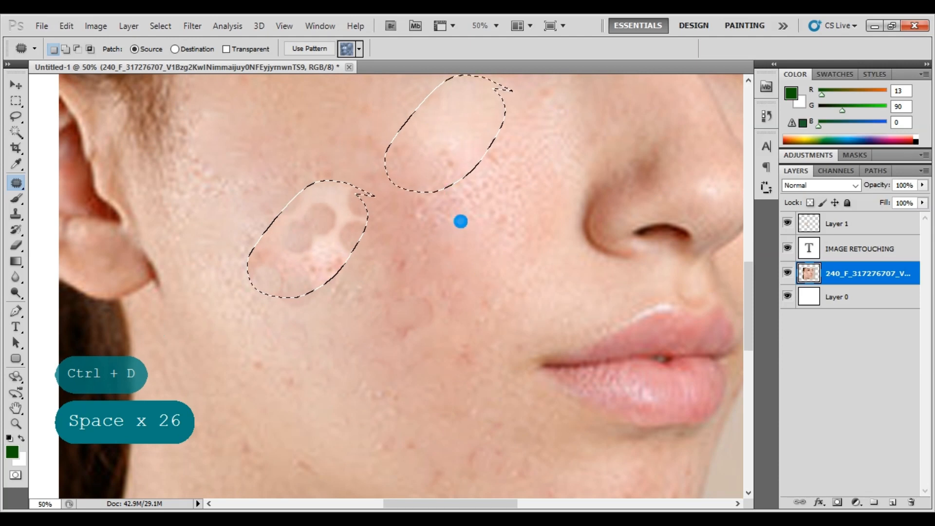
pyautogui.hotkey('ctrl', 'alt', 'z')
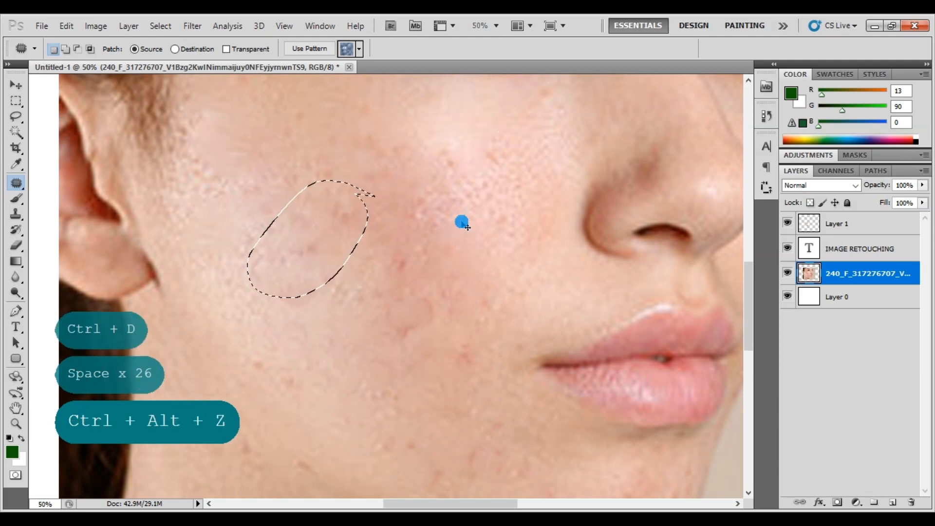
pyautogui.hotkey('ctrl', 'd')
# Step: Zoom out to 33.33% and patch the red spots on the chin with clear skin from the lower cheek
pyautogui.press('space')
pyautogui.moveTo(522, 183); pyautogui.dragTo(449, 273)
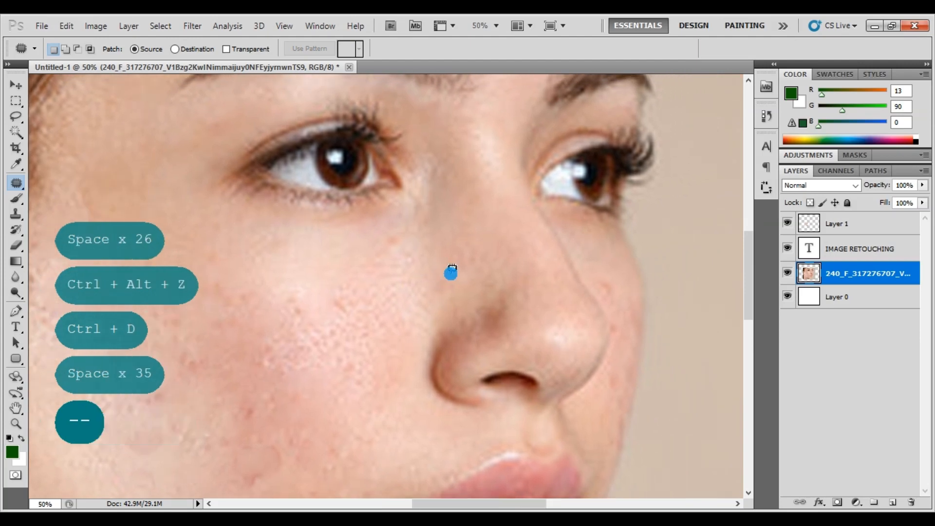
pyautogui.hotkey('ctrl', '-')
pyautogui.press('space')
pyautogui.moveTo(411, 337); pyautogui.dragTo(465, 261)
pyautogui.moveTo(454, 299); pyautogui.dragTo(463, 284)
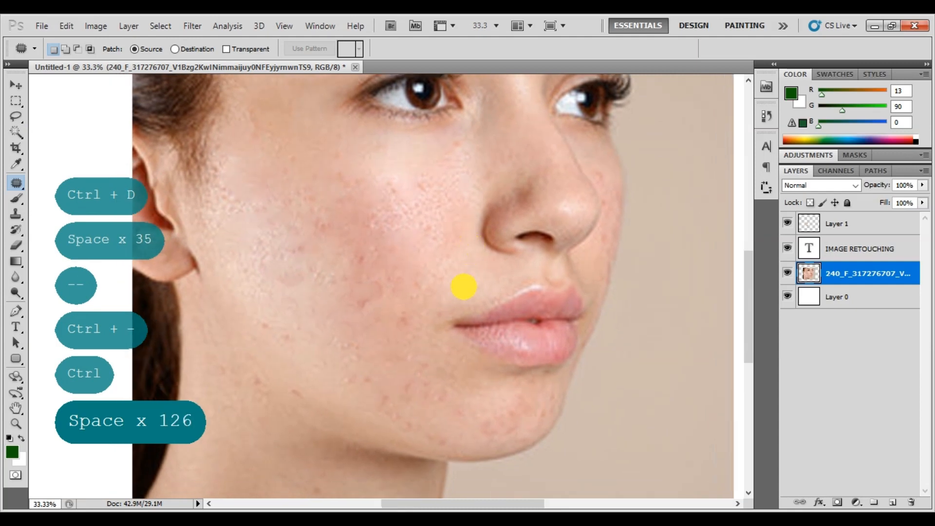
pyautogui.moveTo(540, 396)
pyautogui.mouseDown()
pyautogui.moveTo(475, 419)
pyautogui.moveTo(512, 440)
pyautogui.moveTo(545, 399)
pyautogui.moveTo(396, 396)
pyautogui.moveTo(314, 346)
pyautogui.mouseUp()
pyautogui.moveTo(345, 384); pyautogui.dragTo(346, 384)
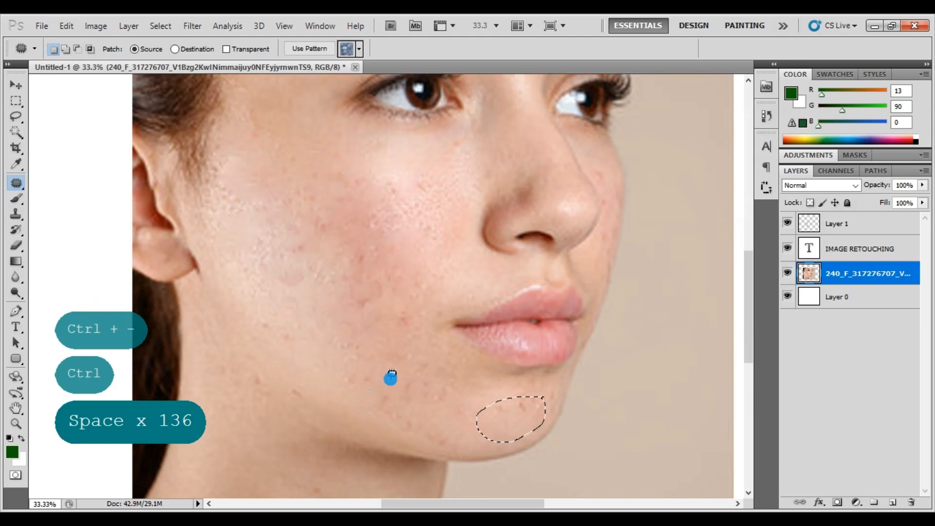
# Step: Patch the blemished cheek centre and the curved area of the upper cheek beside the nose with clear lower-cheek skin
pyautogui.click(426, 278)
pyautogui.moveTo(425, 277)
pyautogui.mouseDown()
pyautogui.moveTo(349, 259)
pyautogui.moveTo(372, 334)
pyautogui.moveTo(407, 307)
pyautogui.moveTo(414, 321)
pyautogui.mouseUp()
pyautogui.moveTo(388, 293); pyautogui.dragTo(299, 336)
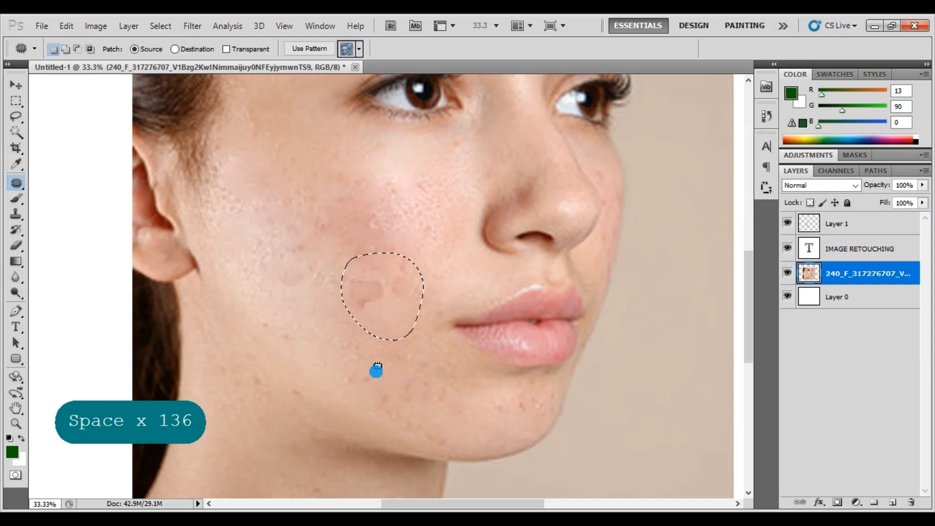
pyautogui.moveTo(433, 185)
pyautogui.mouseDown()
pyautogui.moveTo(322, 179)
pyautogui.moveTo(435, 236)
pyautogui.mouseUp()
pyautogui.moveTo(417, 184)
pyautogui.mouseDown()
pyautogui.moveTo(338, 276)
pyautogui.moveTo(329, 330)
pyautogui.moveTo(341, 341)
pyautogui.mouseUp()
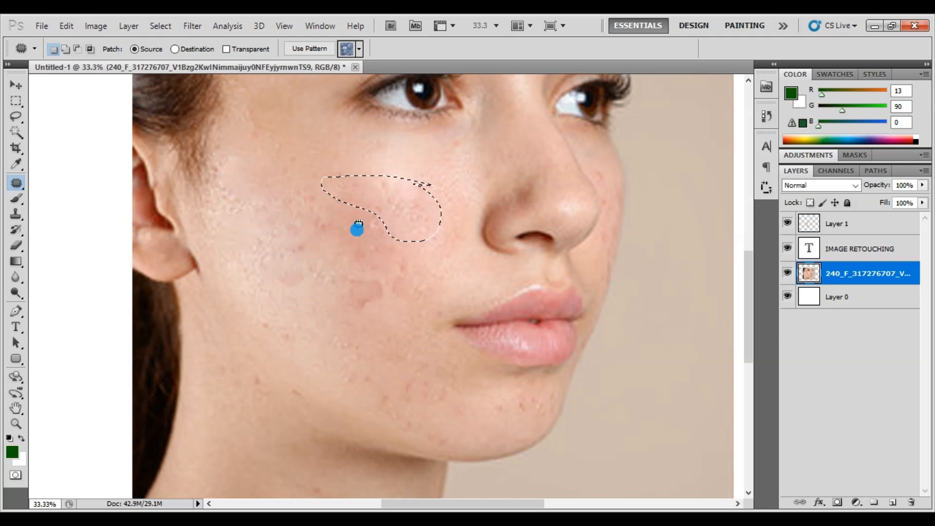
# Step: Patch the outer-cheek spots with skin above them and the oval near the mouth corner with skin from the lower cheek
pyautogui.moveTo(336, 208)
pyautogui.mouseDown()
pyautogui.moveTo(278, 225)
pyautogui.moveTo(323, 271)
pyautogui.moveTo(322, 212)
pyautogui.mouseUp()
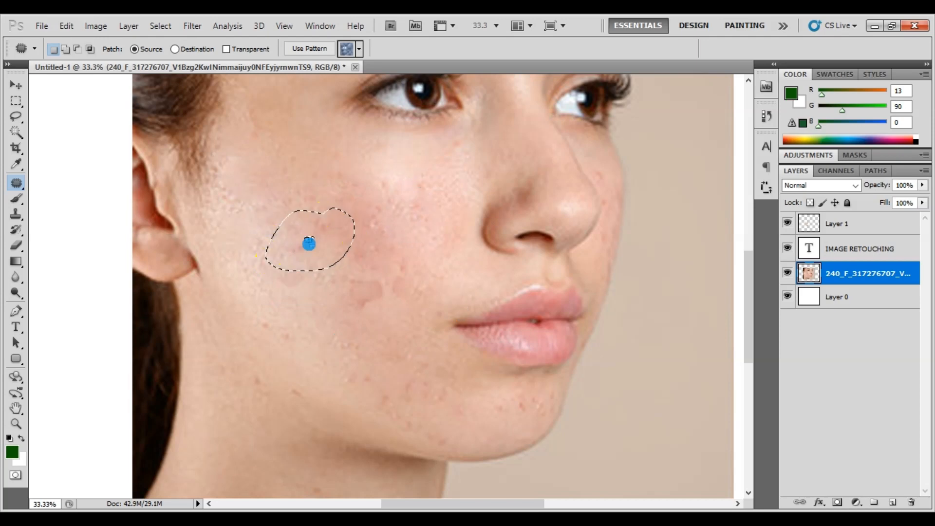
pyautogui.moveTo(308, 243); pyautogui.dragTo(296, 161)
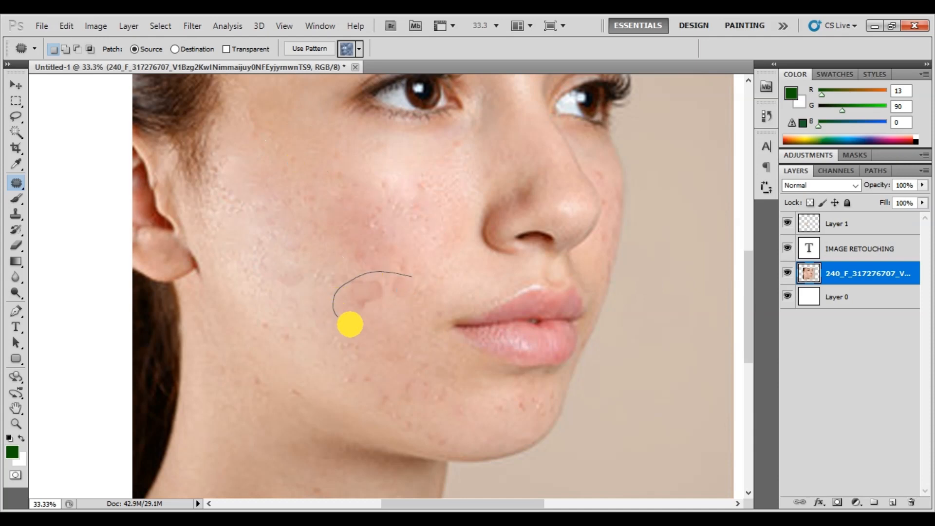
pyautogui.moveTo(379, 306); pyautogui.dragTo(300, 366)
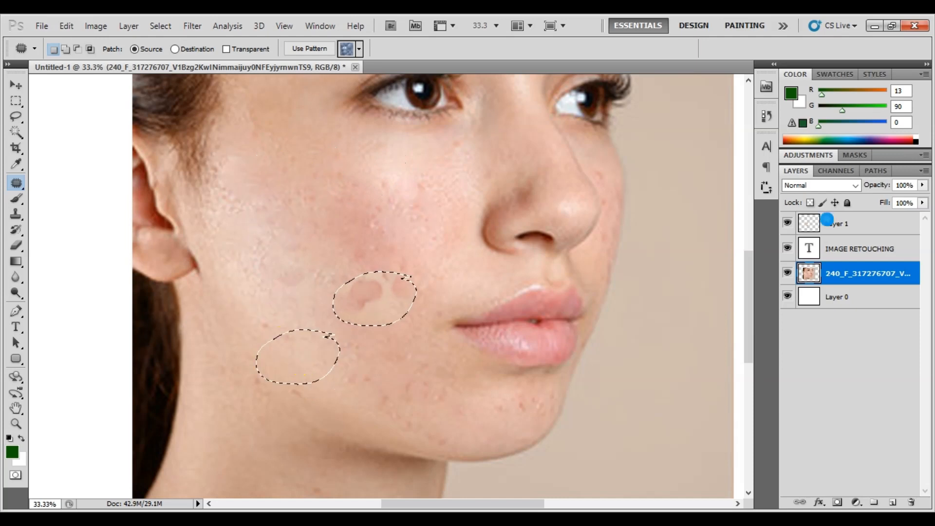
# Step: Compare the photo with Layer 1 hidden, move Layer 1 below the text layer and merge it into the portrait photo layer
pyautogui.click(787, 224)
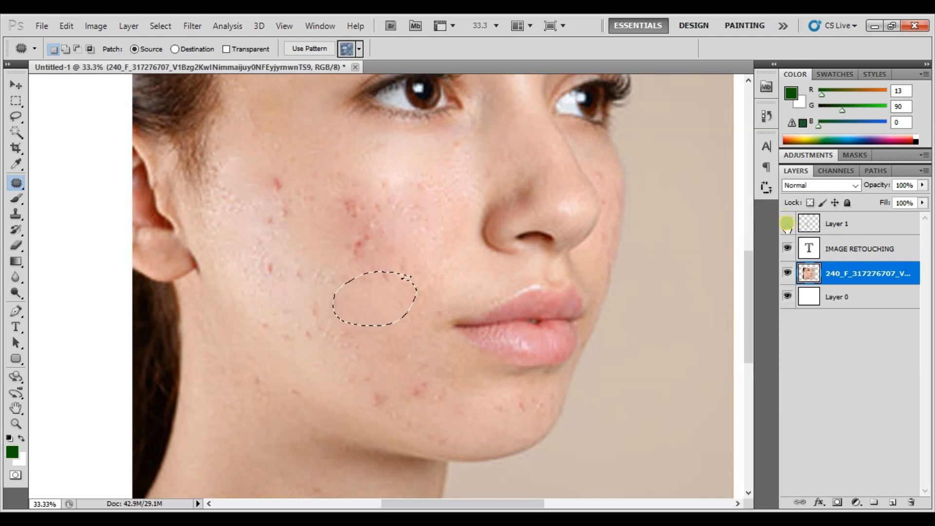
pyautogui.click(787, 224)
pyautogui.moveTo(843, 223); pyautogui.dragTo(858, 264)
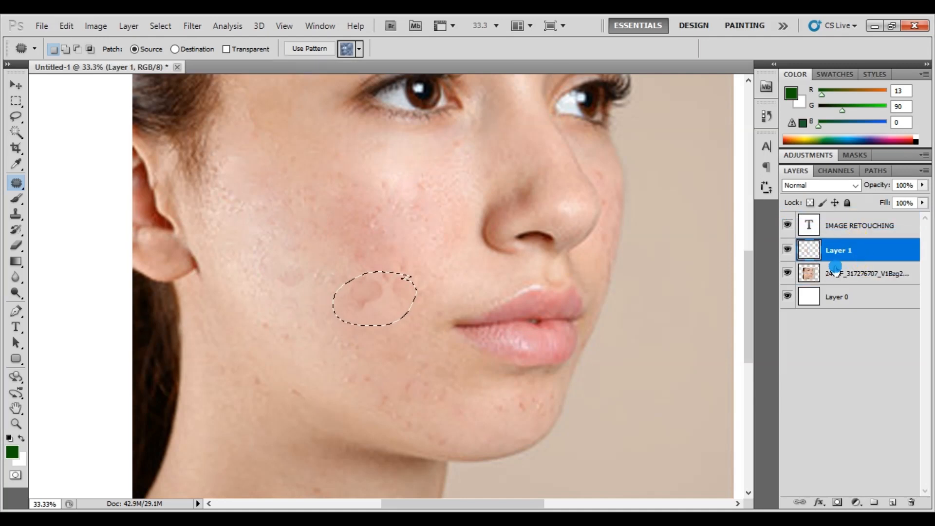
pyautogui.hotkey('ctrl', 'e')
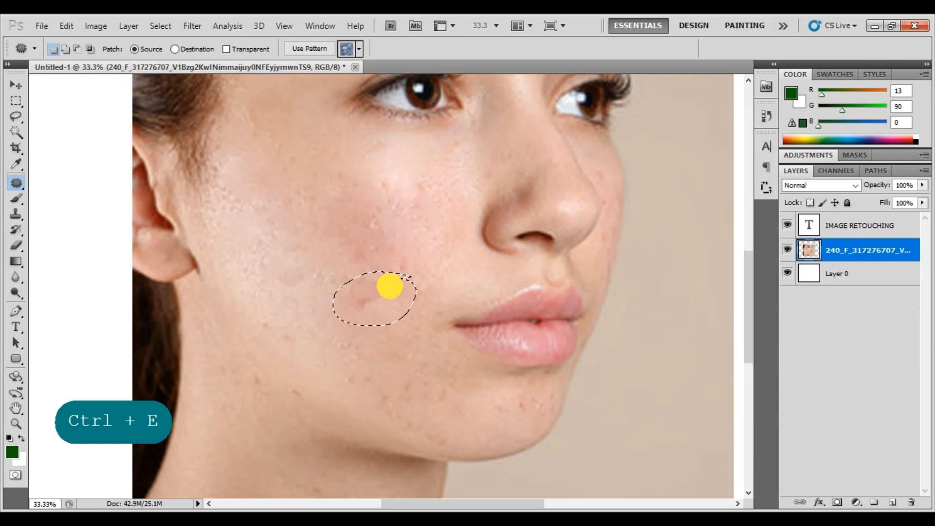
# Step: Patch the discoloured oval on the lower cheek with skin from the upper cheek, and clear the selection
pyautogui.moveTo(389, 287); pyautogui.dragTo(381, 198)
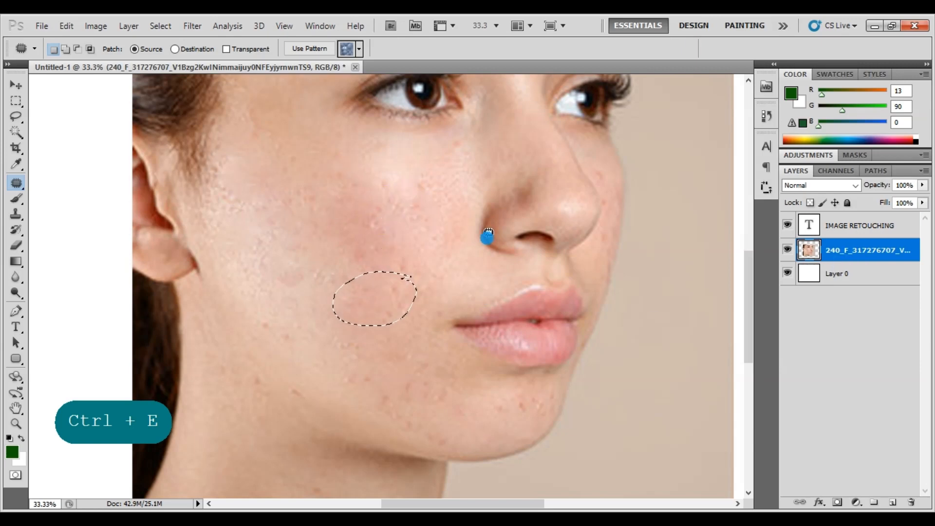
pyautogui.hotkey('ctrl', 'd')
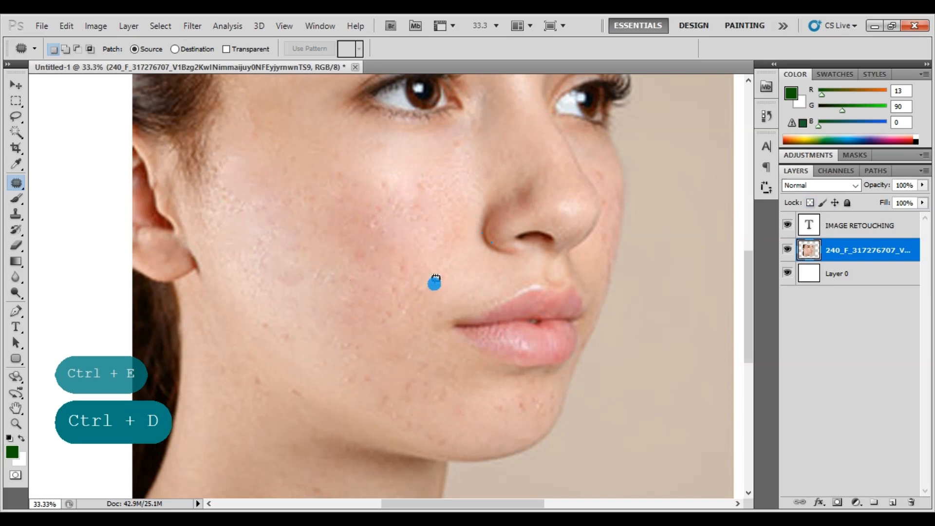
# Step: Outline the blemished cheek area between the eye, nose and mouth corner with a freehand Lasso selection
pyautogui.moveTo(360, 242); pyautogui.dragTo(377, 256)
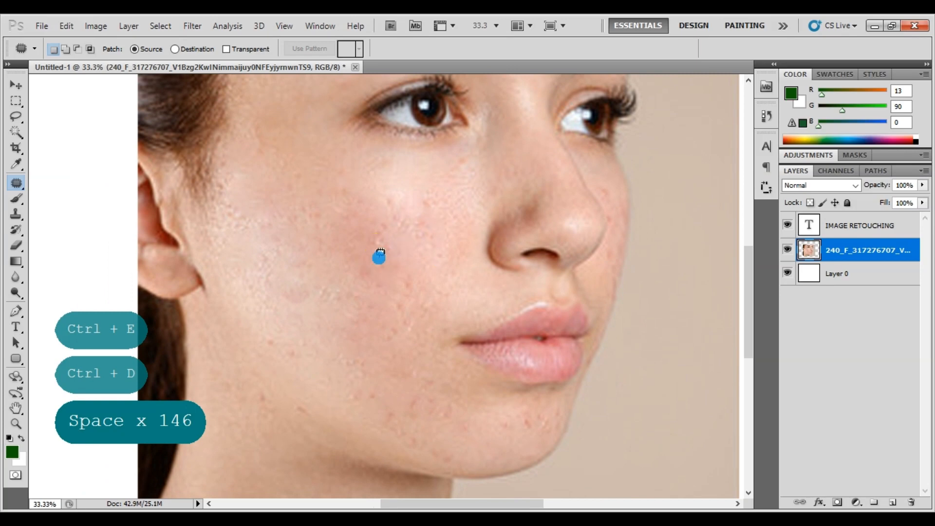
pyautogui.click(16, 118)
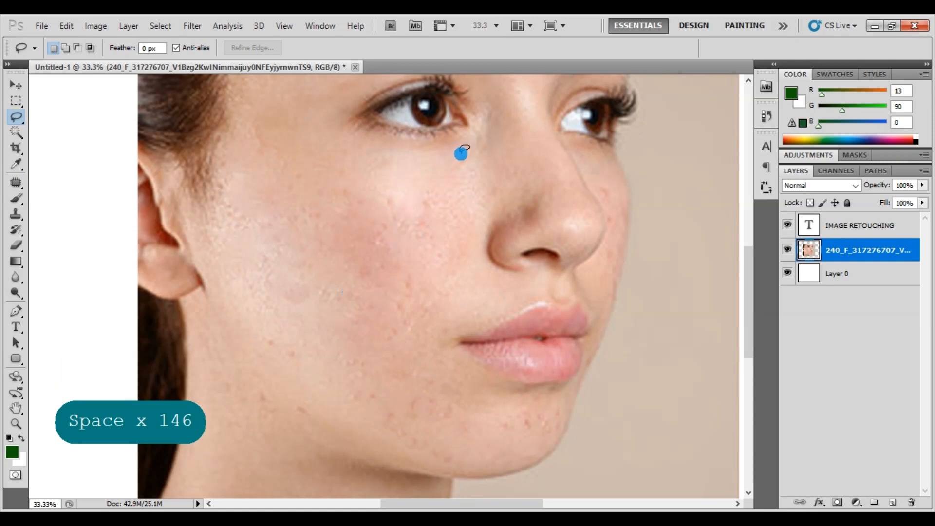
pyautogui.moveTo(369, 193)
pyautogui.mouseDown()
pyautogui.moveTo(296, 200)
pyautogui.moveTo(299, 240)
pyautogui.moveTo(346, 298)
pyautogui.mouseUp()
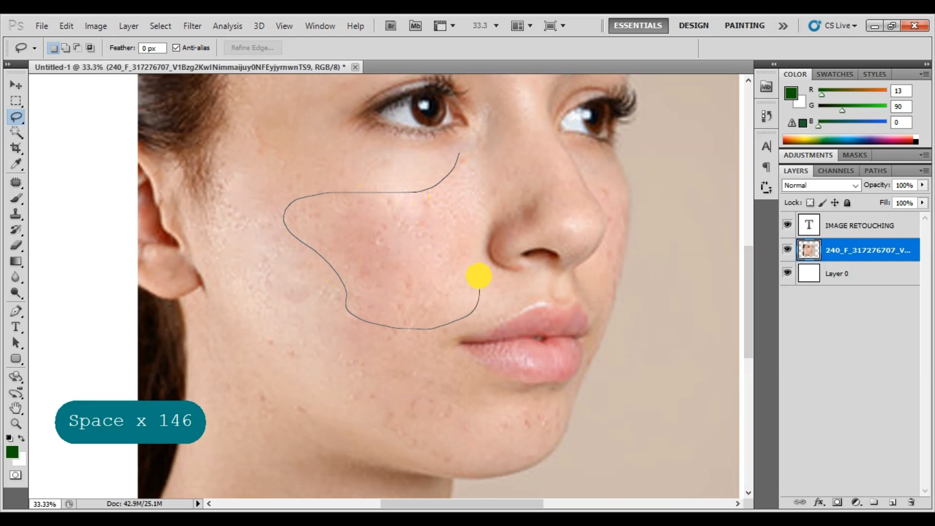
pyautogui.moveTo(475, 187); pyautogui.dragTo(457, 159)
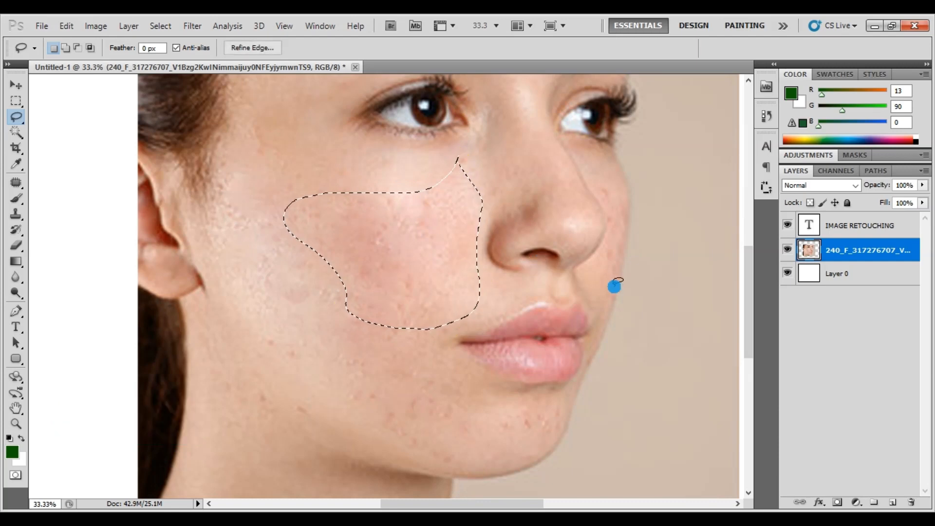
# Step: Feather the cheek selection with a radius of 5 pixels
pyautogui.hotkey('shift', 'F6')
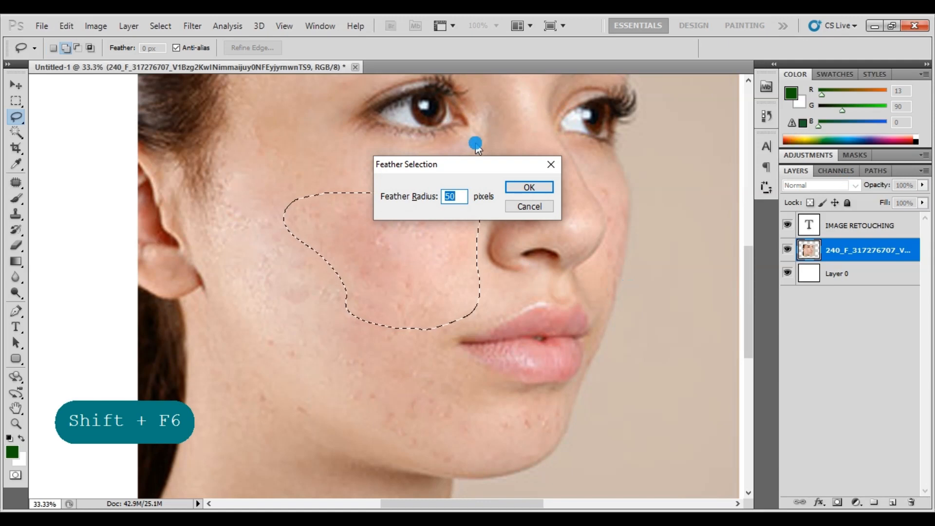
pyautogui.moveTo(462, 166); pyautogui.dragTo(521, 170)
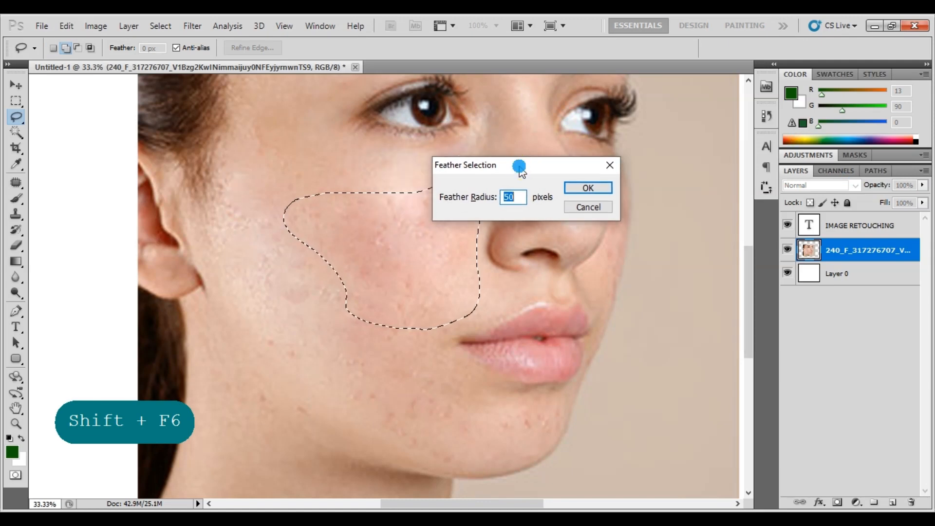
pyautogui.hotkey('ctrl', '-')
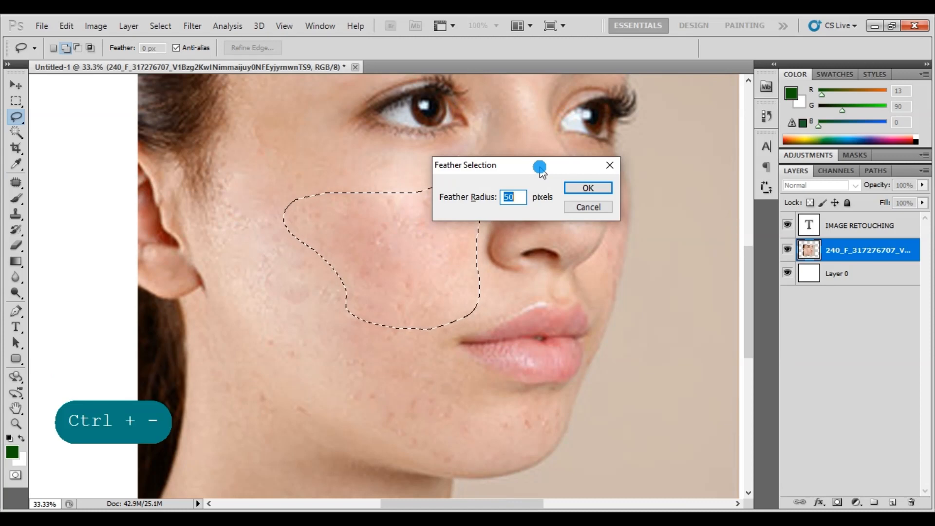
pyautogui.press('Return')
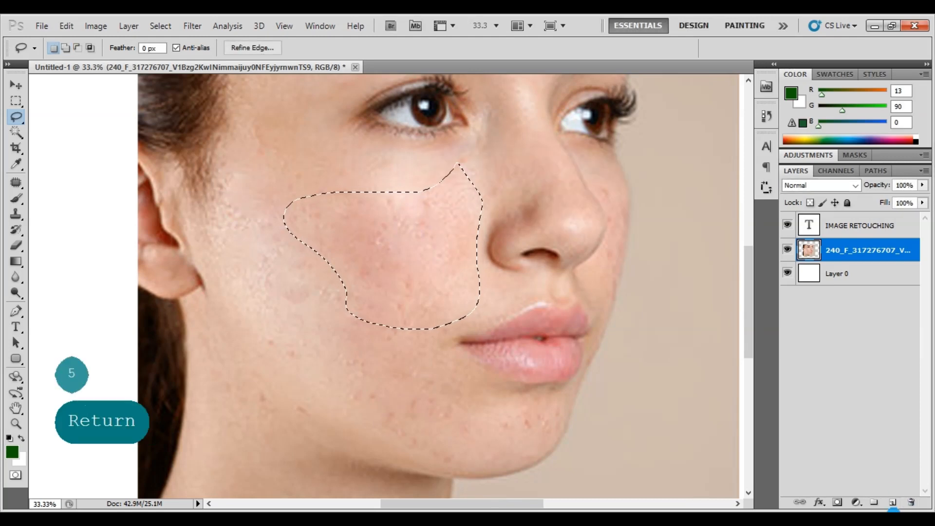
# Step: Test the feathered edge by filling the cheek selection with the dark green foreground colour on a new layer, and undo the fill
pyautogui.click(891, 502)
pyautogui.hotkey('alt', 'BackSpace')
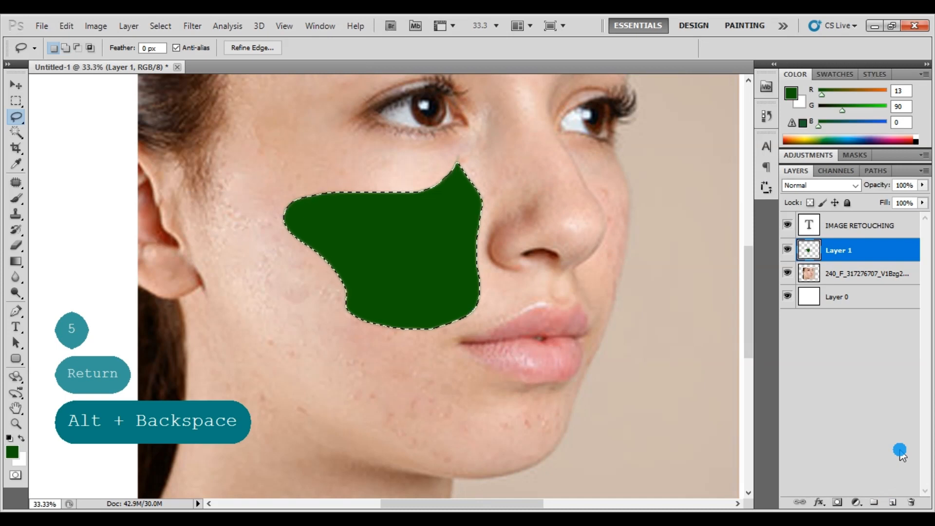
pyautogui.hotkey('ctrl', 'alt', 'z')
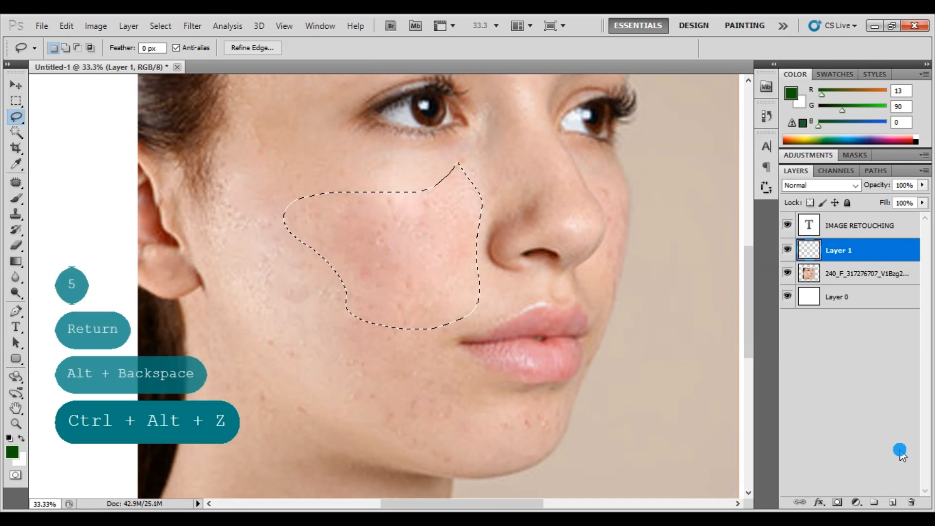
# Step: Feather the cheek selection by 20 pixels, test its edge with a dark green fill, and undo the fill
pyautogui.hotkey('shift', 'F6')
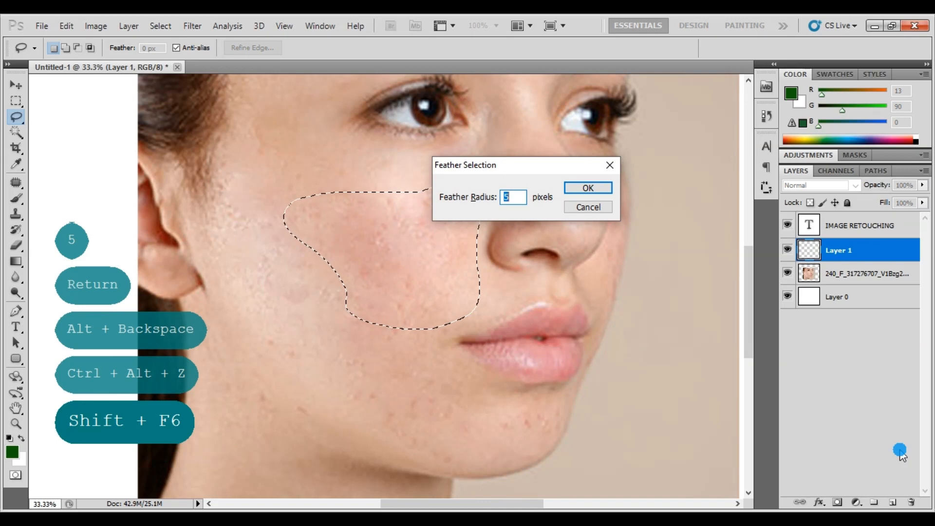
pyautogui.write('20')
pyautogui.press('Return')
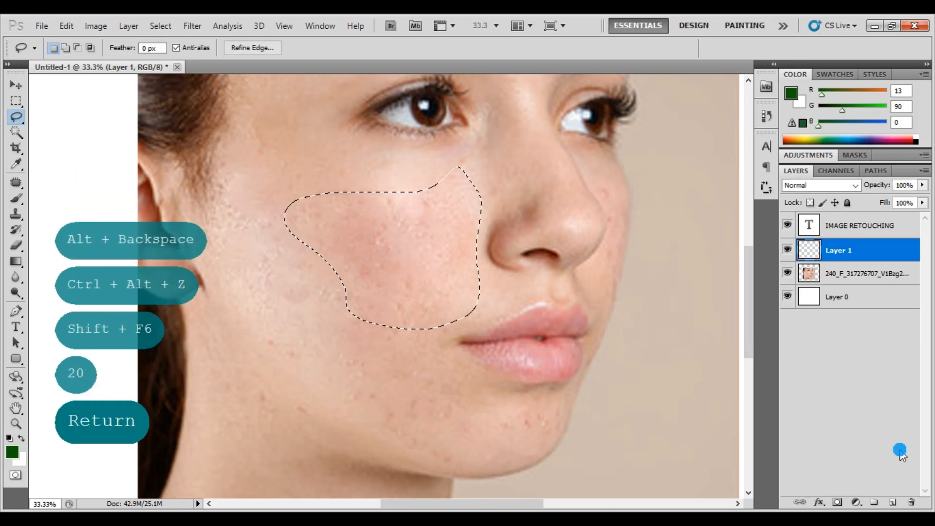
pyautogui.hotkey('alt', 'BackSpace')
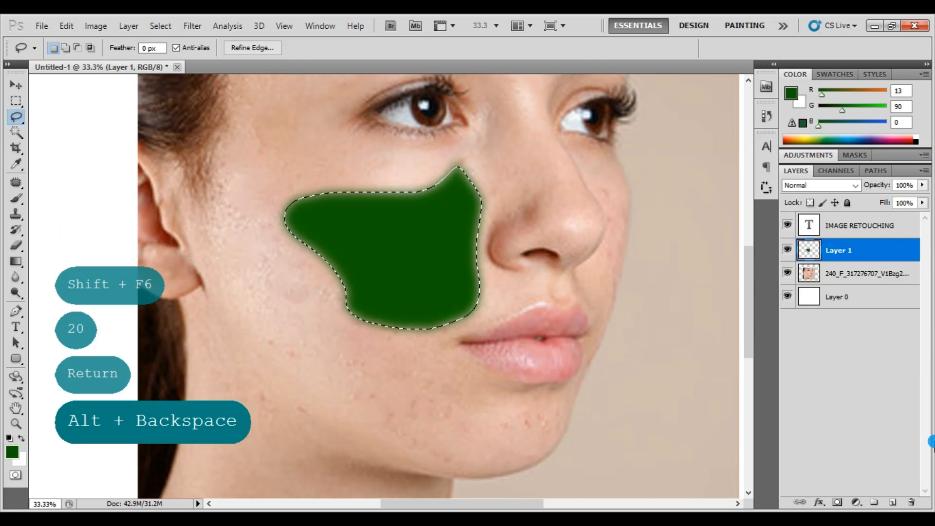
pyautogui.hotkey('ctrl', 'alt', 'z')
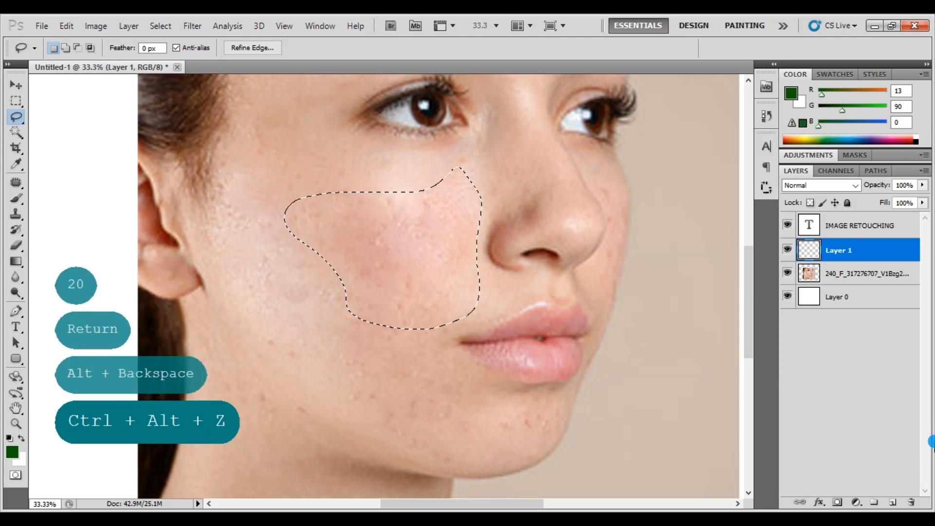
# Step: Feather the cheek selection by 30 pixels, test its edge with a dark green fill, and undo the fill
pyautogui.hotkey('shift', 'F6')
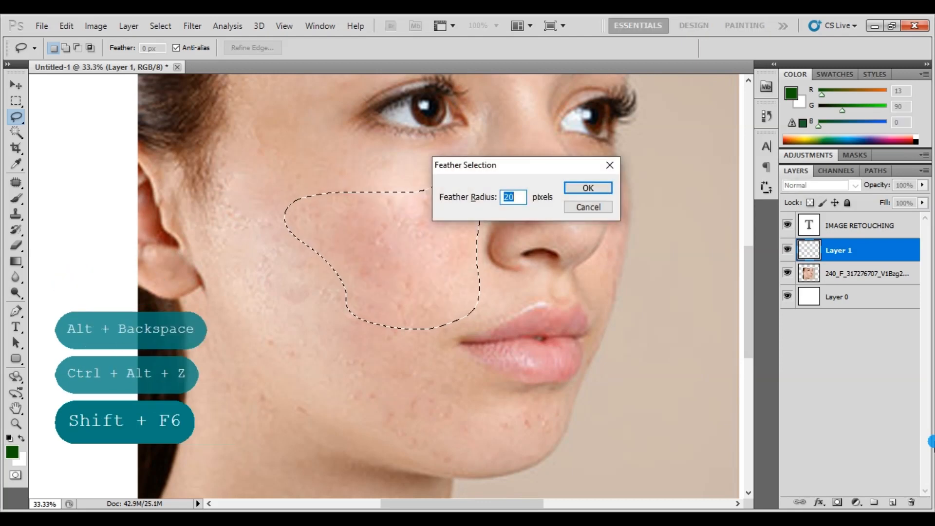
pyautogui.write('25')
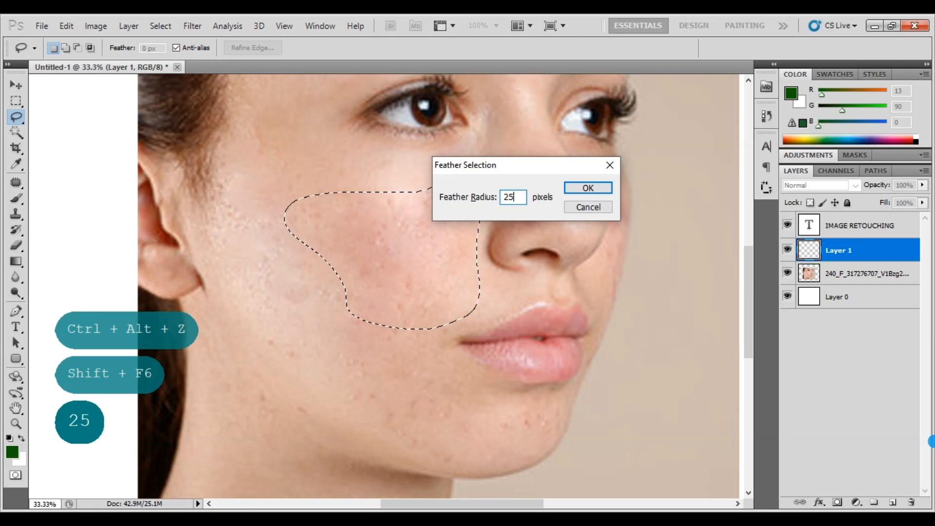
pyautogui.press('BackSpace')
pyautogui.press('BackSpace')
pyautogui.write('30')
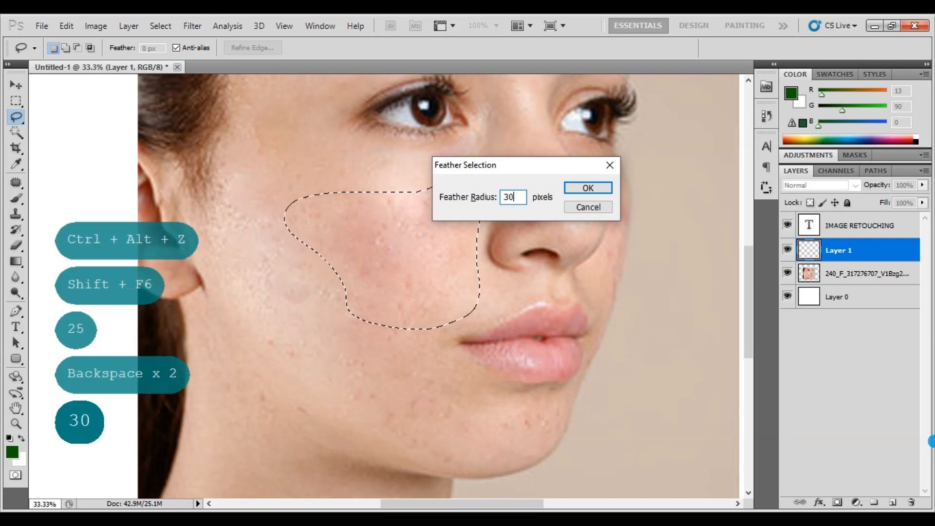
pyautogui.press('Return')
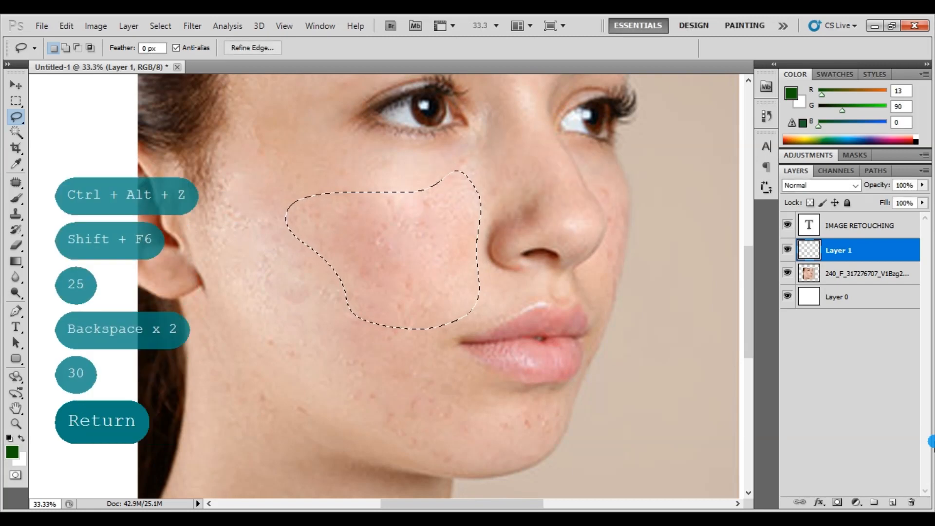
pyautogui.hotkey('alt', 'BackSpace')
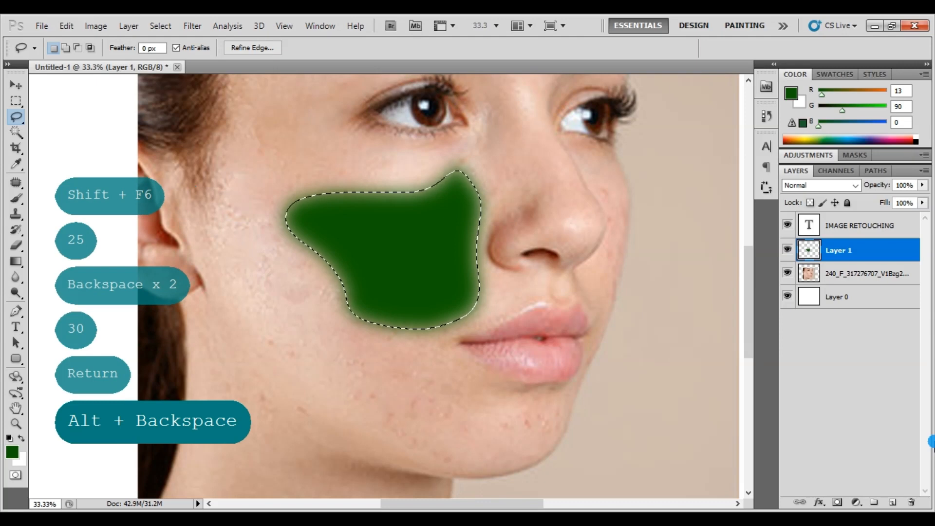
pyautogui.hotkey('ctrl', 'alt', 'z')
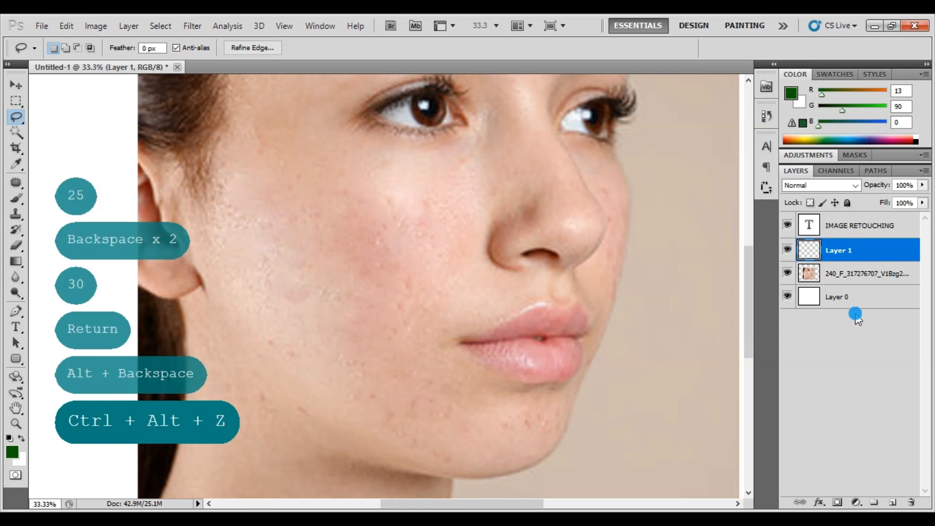
# Step: Open the Surface Blur filter for the selected cheek on the portrait photo layer, keeping the cheek in view
pyautogui.click(863, 271)
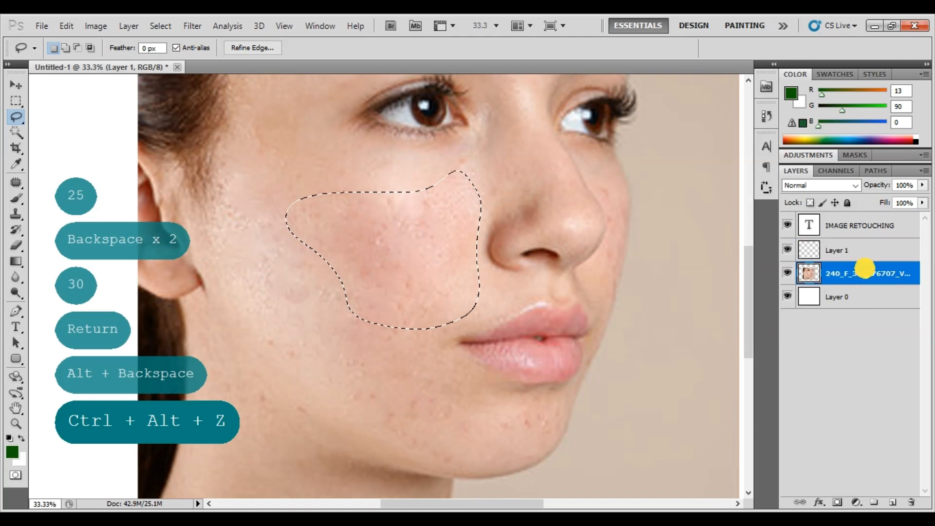
pyautogui.click(191, 25)
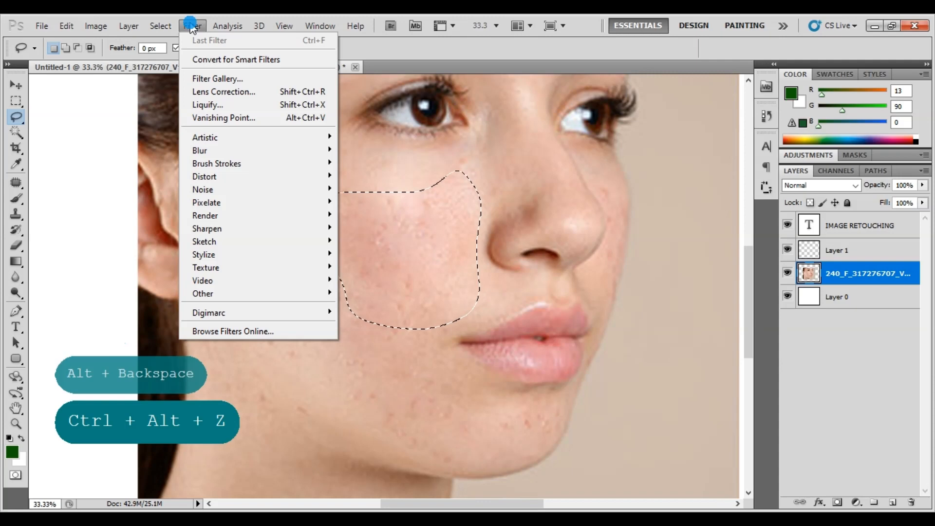
pyautogui.moveTo(280, 150)
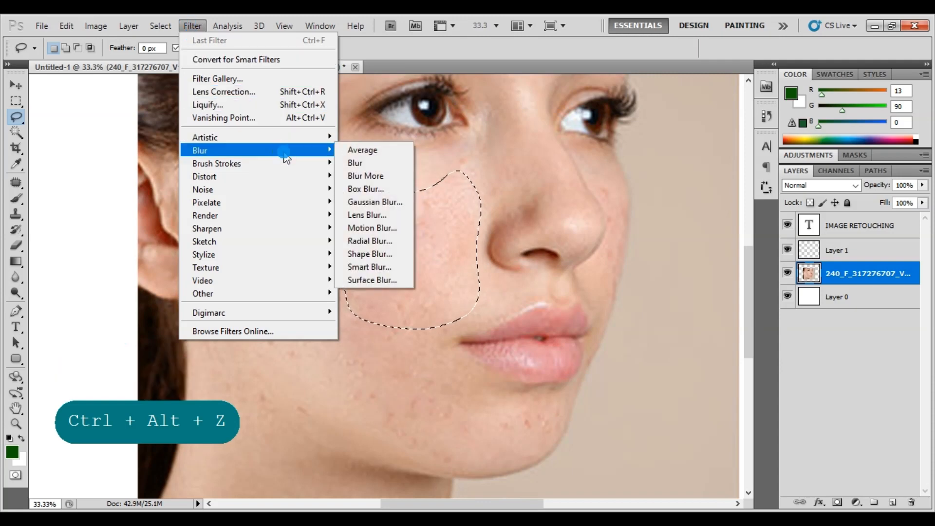
pyautogui.click(390, 279)
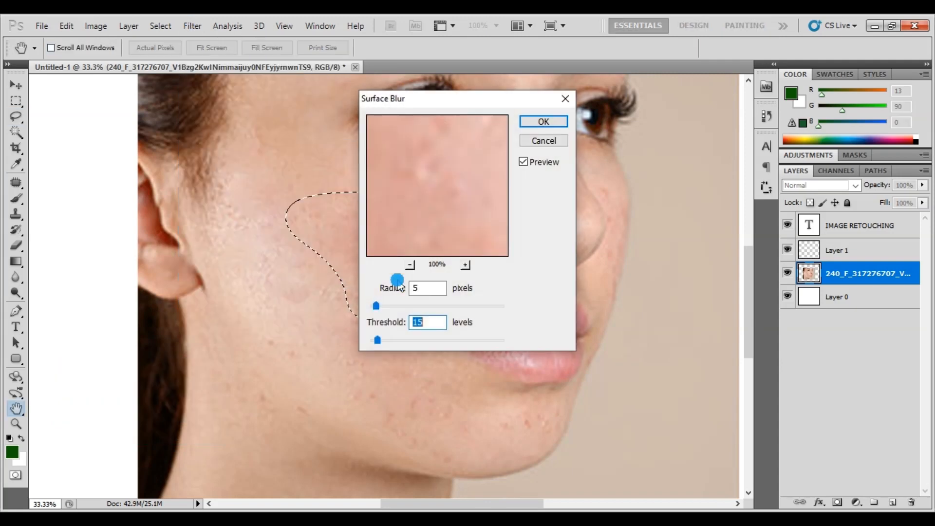
pyautogui.moveTo(481, 103); pyautogui.dragTo(661, 96)
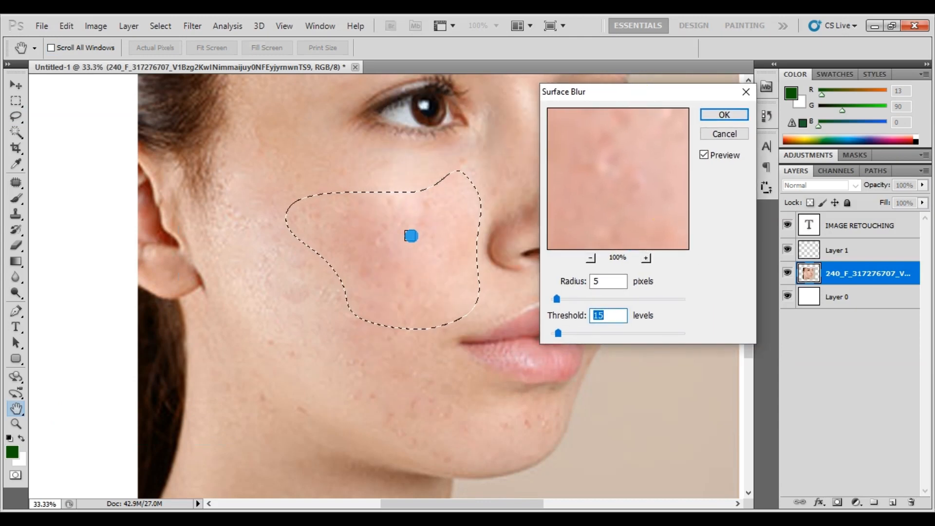
# Step: Try Surface Blur radii from 9 to 14 pixels on the cheek, combined with thresholds of 28 and 19 levels
pyautogui.moveTo(544, 302)
pyautogui.mouseDown()
pyautogui.moveTo(567, 294)
pyautogui.moveTo(562, 300)
pyautogui.mouseUp()
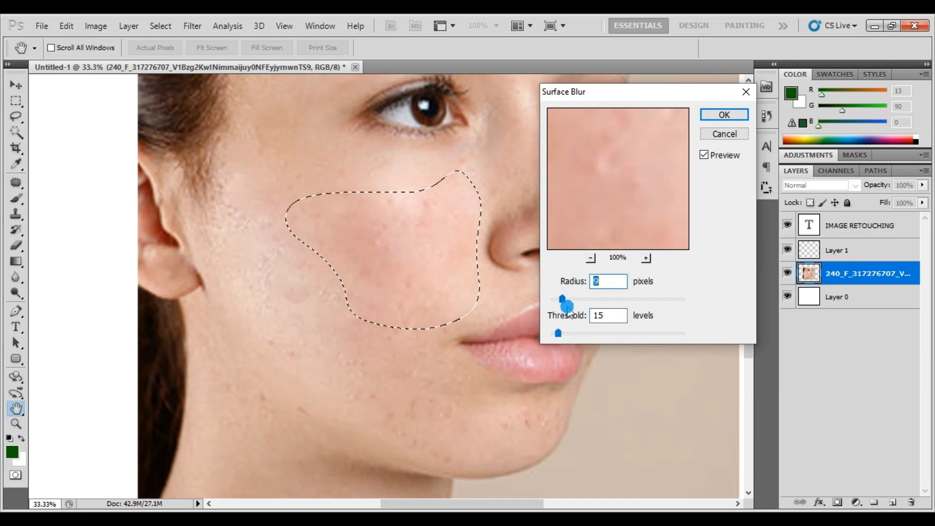
pyautogui.moveTo(563, 299); pyautogui.dragTo(568, 300)
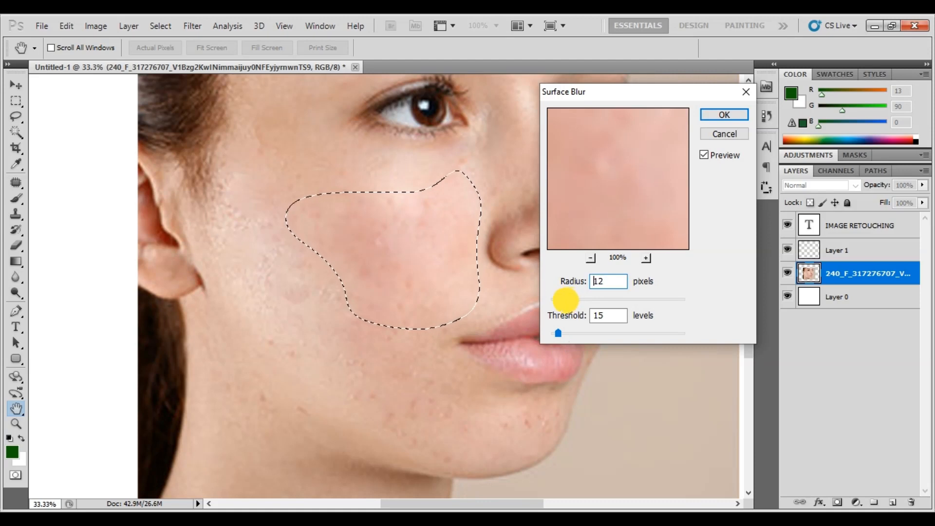
pyautogui.moveTo(558, 333); pyautogui.dragTo(559, 331)
pyautogui.click(562, 333)
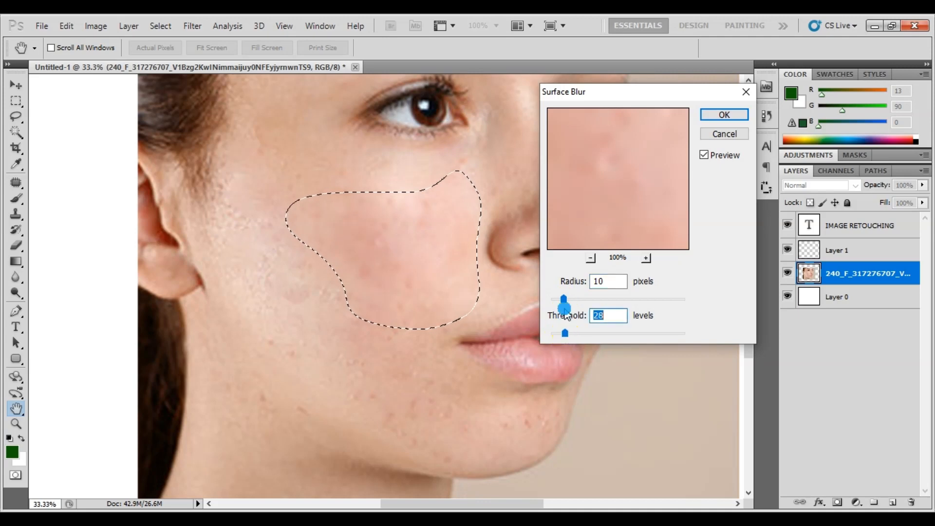
pyautogui.moveTo(565, 312); pyautogui.dragTo(565, 299)
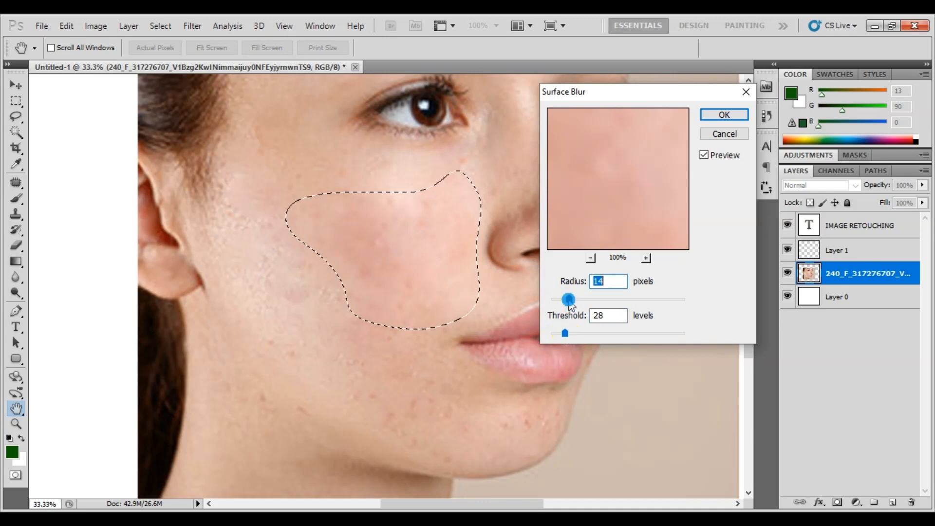
pyautogui.moveTo(565, 333); pyautogui.dragTo(560, 334)
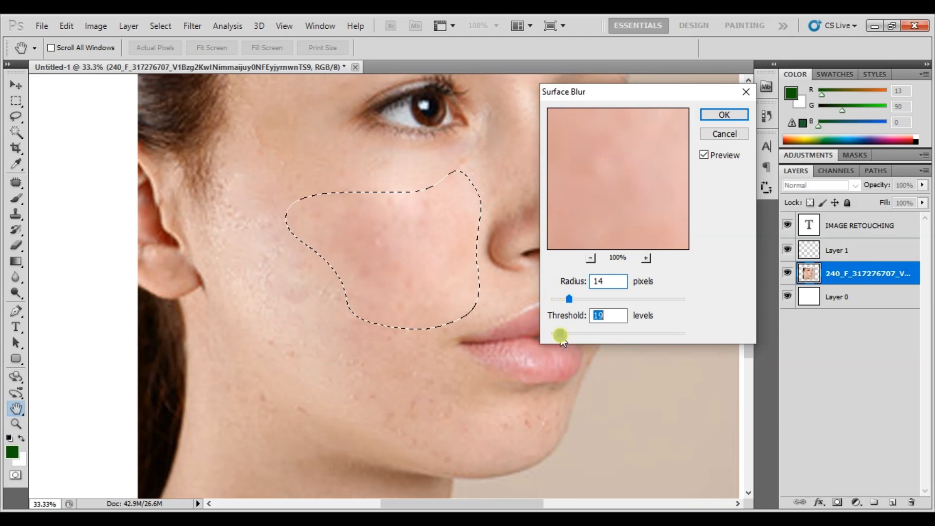
pyautogui.moveTo(568, 298); pyautogui.dragTo(564, 299)
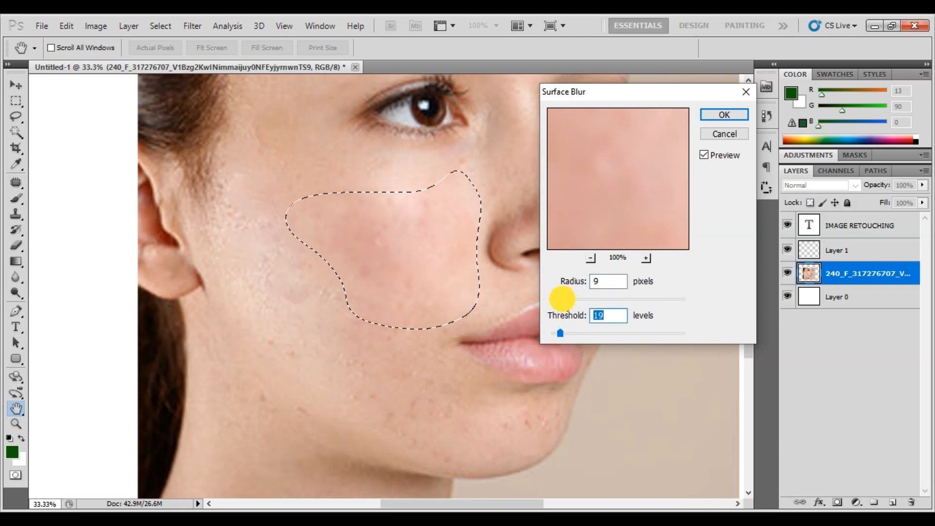
pyautogui.click(562, 299)
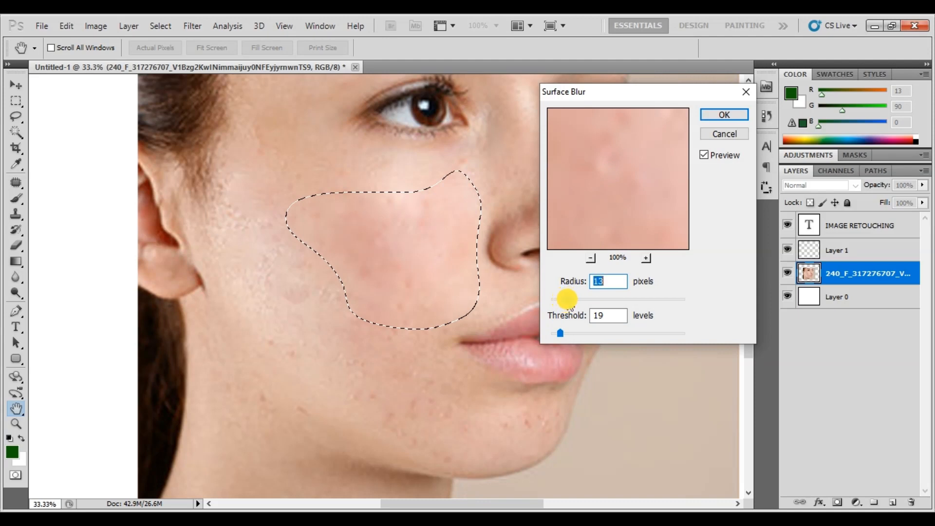
# Step: Apply Surface Blur to the selected cheek with a radius of 15 pixels and a threshold of 31 levels
pyautogui.moveTo(560, 333)
pyautogui.mouseDown()
pyautogui.moveTo(549, 334)
pyautogui.moveTo(599, 334)
pyautogui.moveTo(568, 334)
pyautogui.mouseUp()
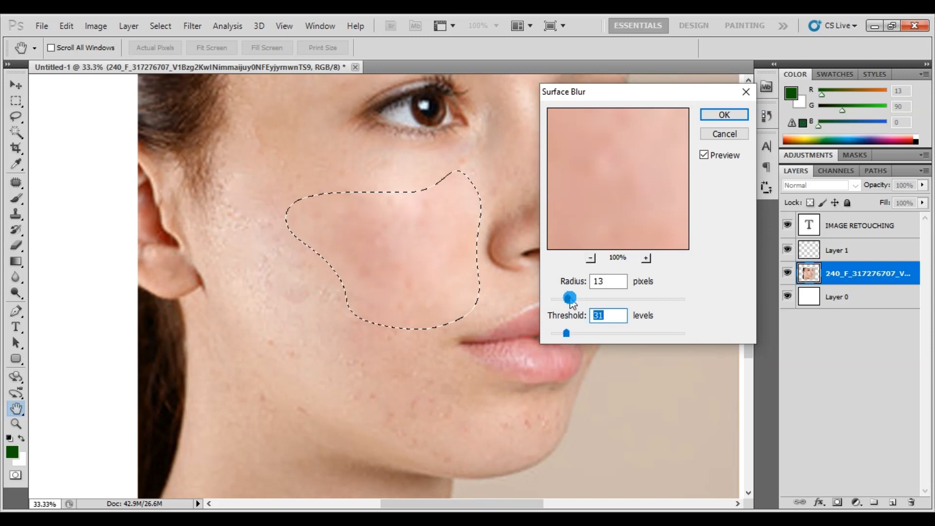
pyautogui.moveTo(568, 299)
pyautogui.mouseDown()
pyautogui.moveTo(597, 301)
pyautogui.moveTo(570, 300)
pyautogui.mouseUp()
pyautogui.click(720, 110)
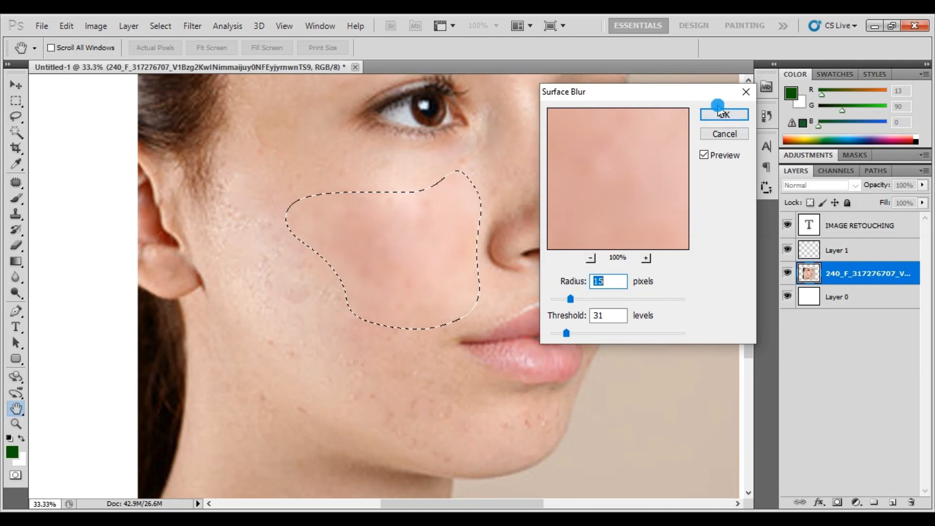
pyautogui.click(715, 114)
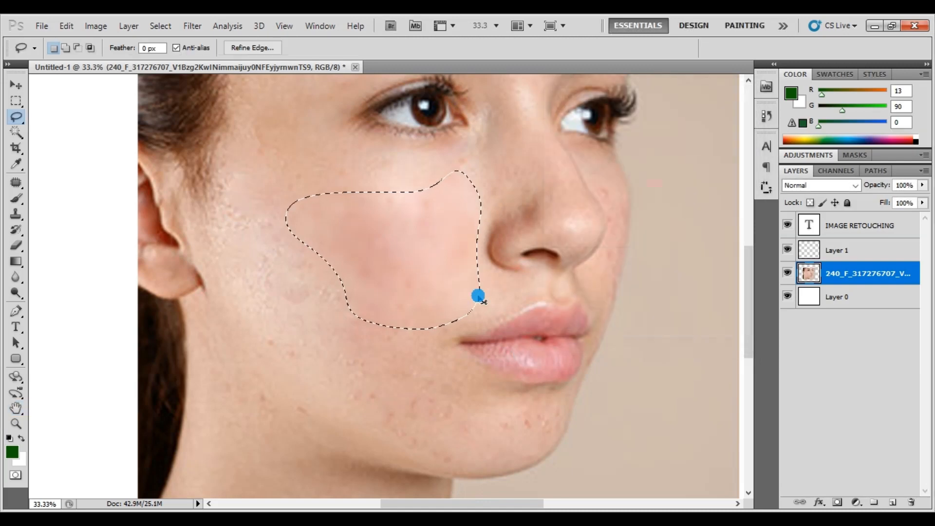
# Step: Clear the previous selection, lasso the blemished outer cheek beside the ear, and feather the new selection by 30 pixels
pyautogui.hotkey('ctrl', 'd')
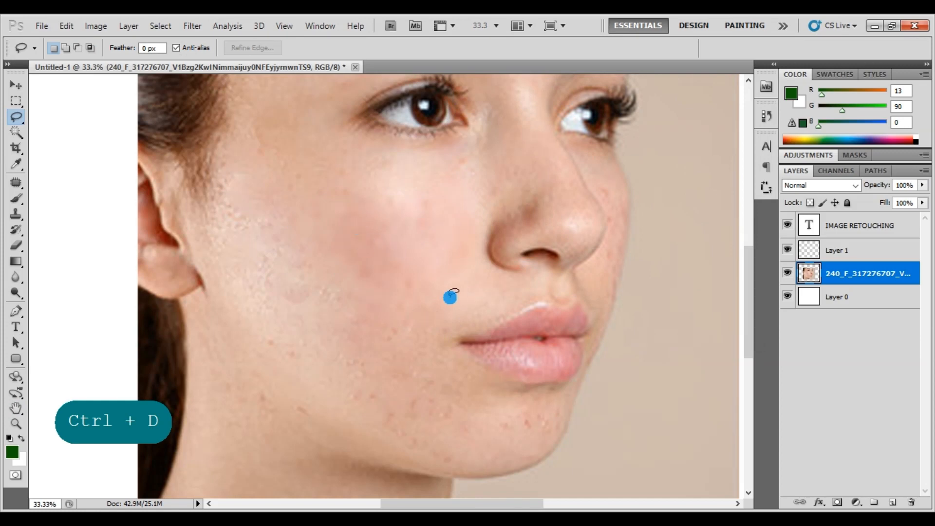
pyautogui.moveTo(285, 201)
pyautogui.mouseDown()
pyautogui.moveTo(234, 191)
pyautogui.moveTo(221, 230)
pyautogui.moveTo(254, 284)
pyautogui.moveTo(320, 324)
pyautogui.mouseUp()
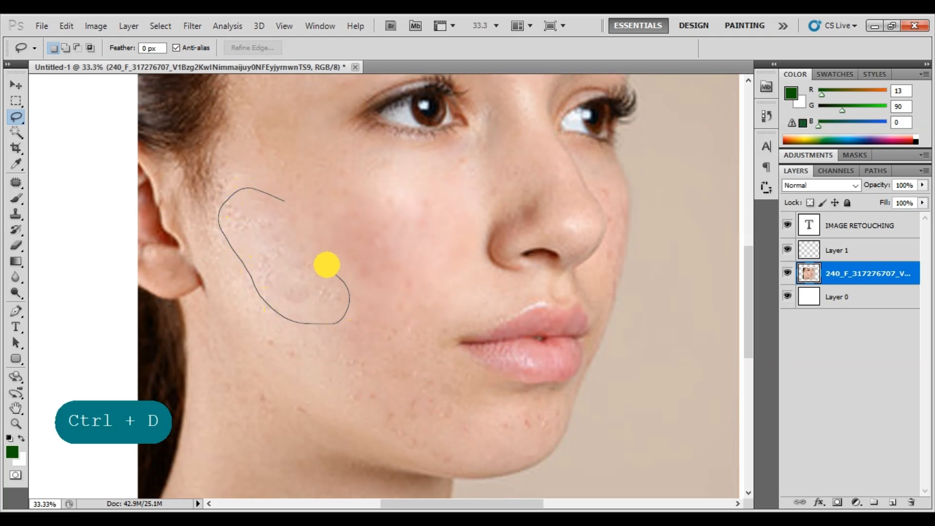
pyautogui.moveTo(283, 201); pyautogui.dragTo(285, 202)
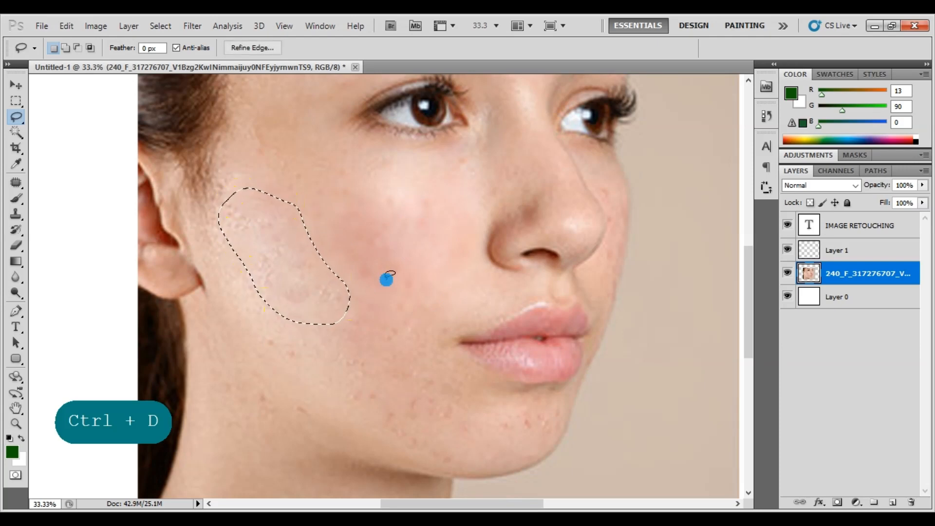
pyautogui.hotkey('shift', 'F6')
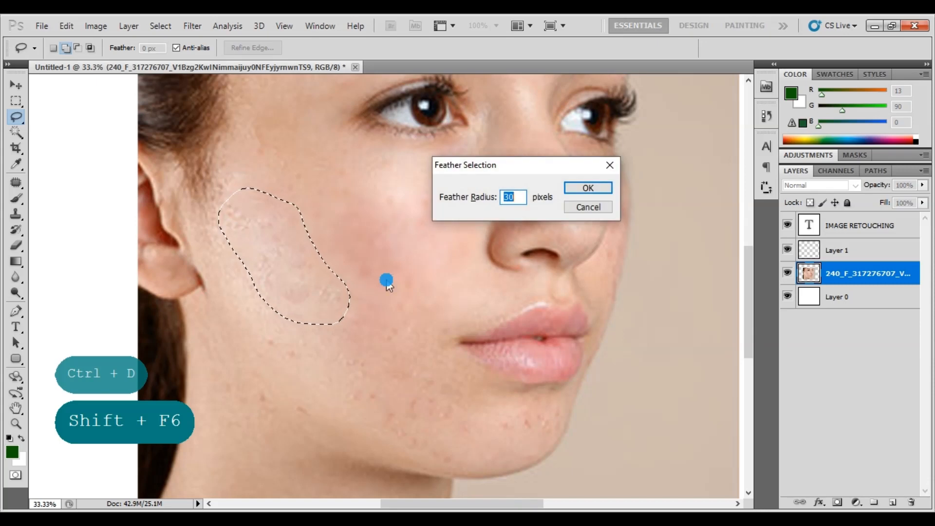
pyautogui.press('Return')
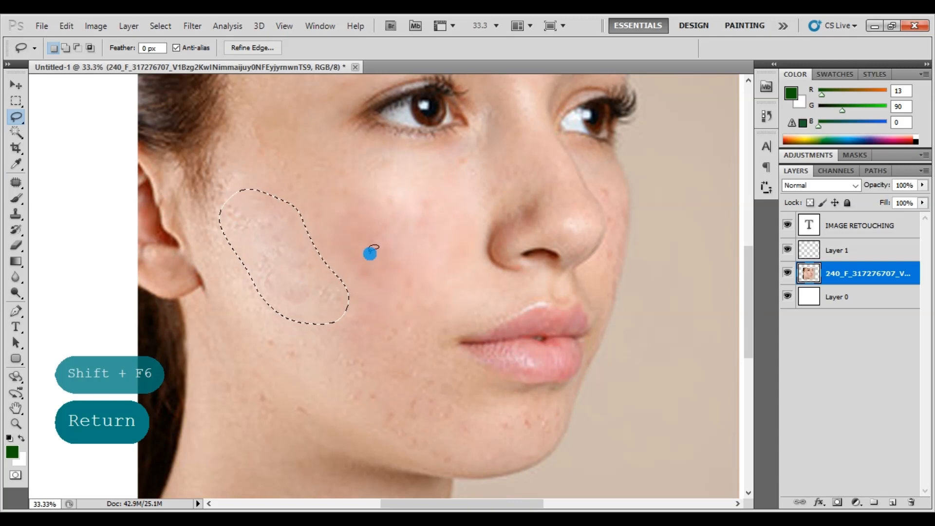
# Step: Apply Surface Blur to the outer cheek with a radius of 15 pixels and threshold of 31 levels, then deselect
pyautogui.hotkey('alt', 'q')
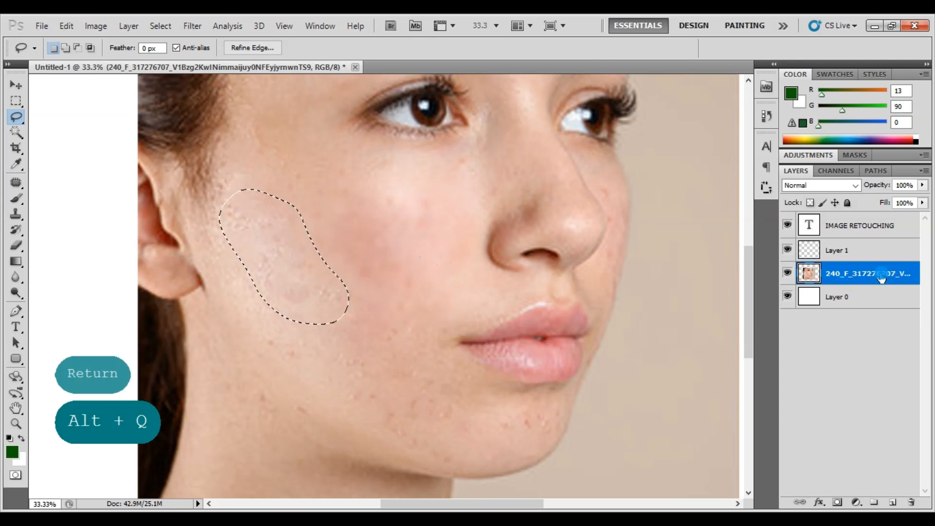
pyautogui.click(191, 26)
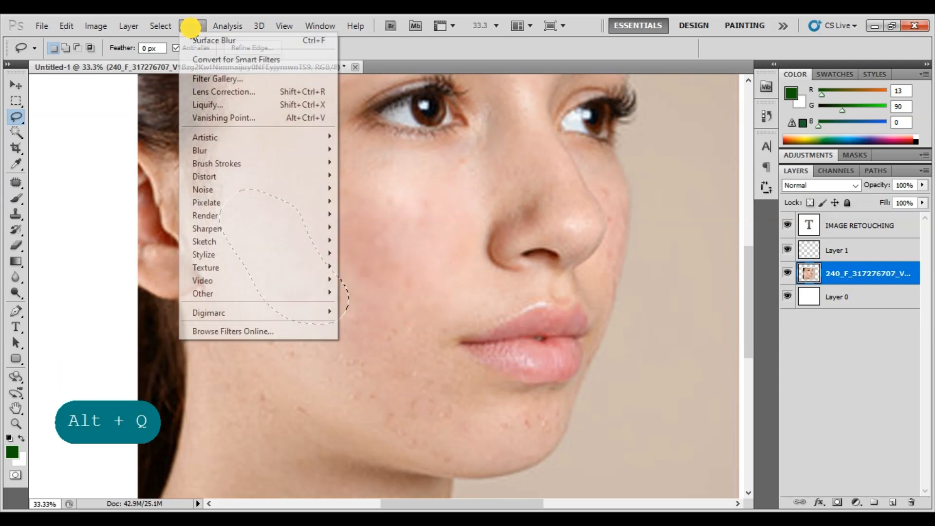
pyautogui.moveTo(312, 150)
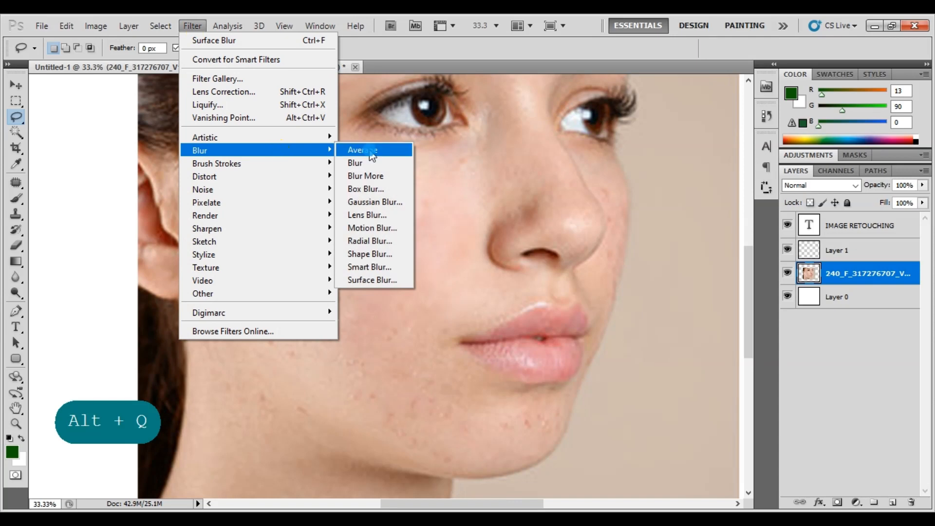
pyautogui.click(389, 282)
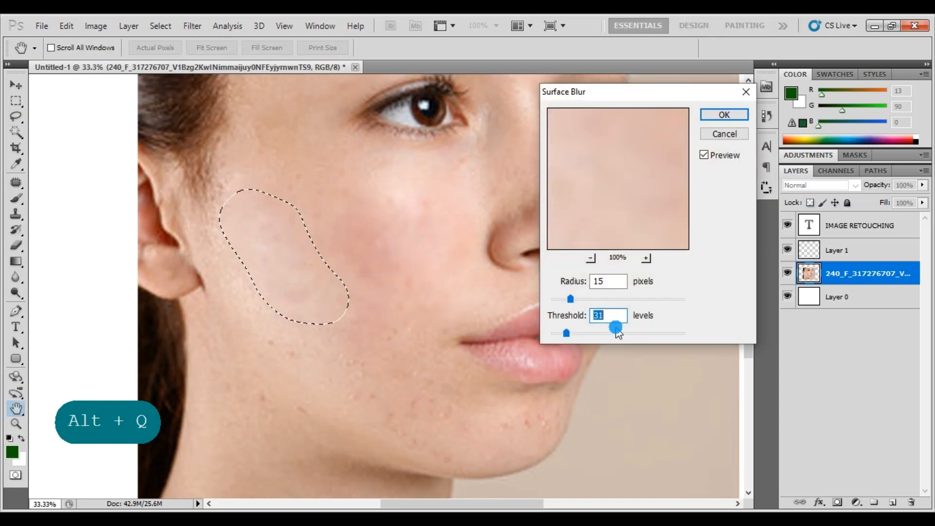
pyautogui.click(724, 114)
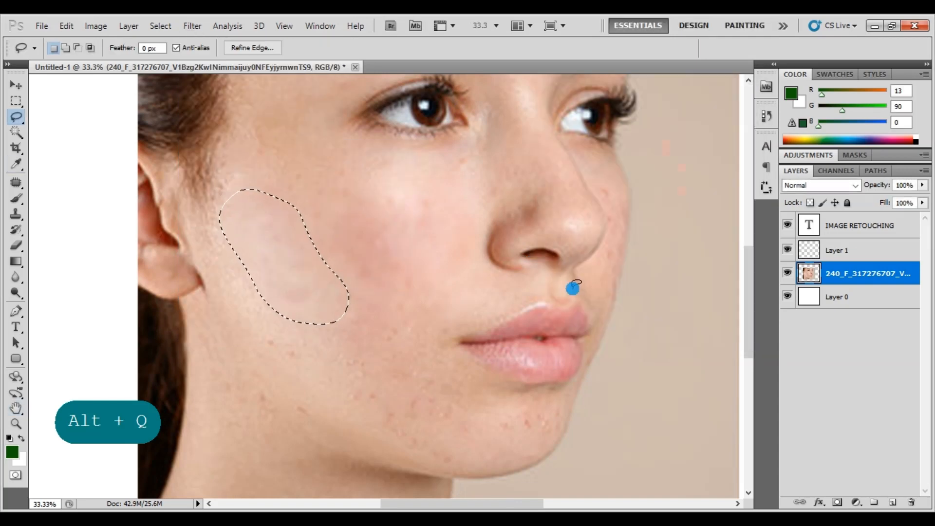
pyautogui.hotkey('ctrl', 'd')
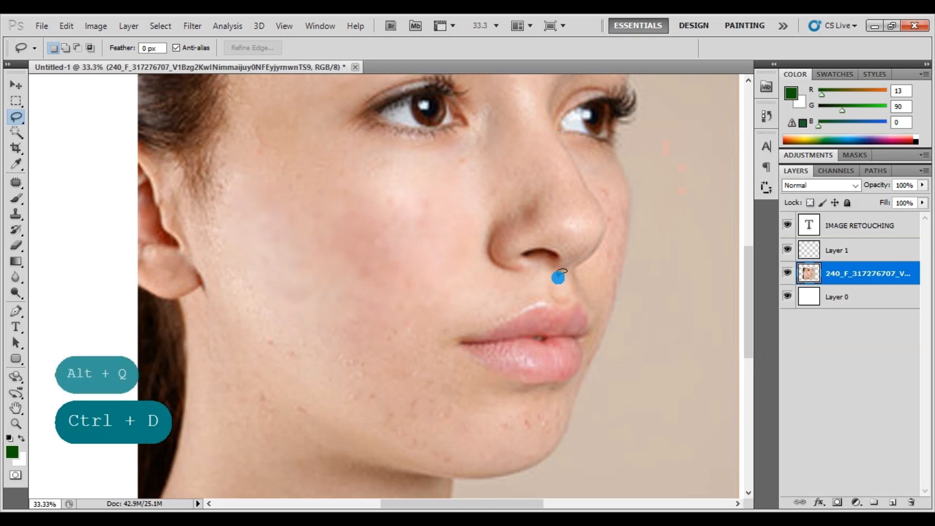
# Step: Lasso the skin from the temple under the eye to the side of the nose and feather it by 30 pixels
pyautogui.moveTo(390, 154)
pyautogui.mouseDown()
pyautogui.moveTo(293, 103)
pyautogui.moveTo(254, 118)
pyautogui.moveTo(248, 132)
pyautogui.moveTo(312, 201)
pyautogui.moveTo(480, 198)
pyautogui.moveTo(476, 162)
pyautogui.moveTo(385, 154)
pyautogui.mouseUp()
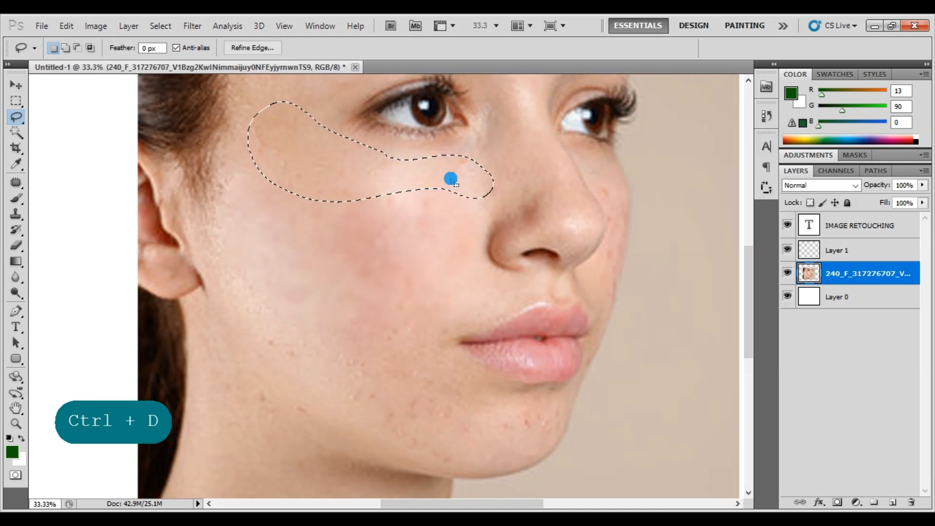
pyautogui.hotkey('shift', 'F6')
pyautogui.press('Return')
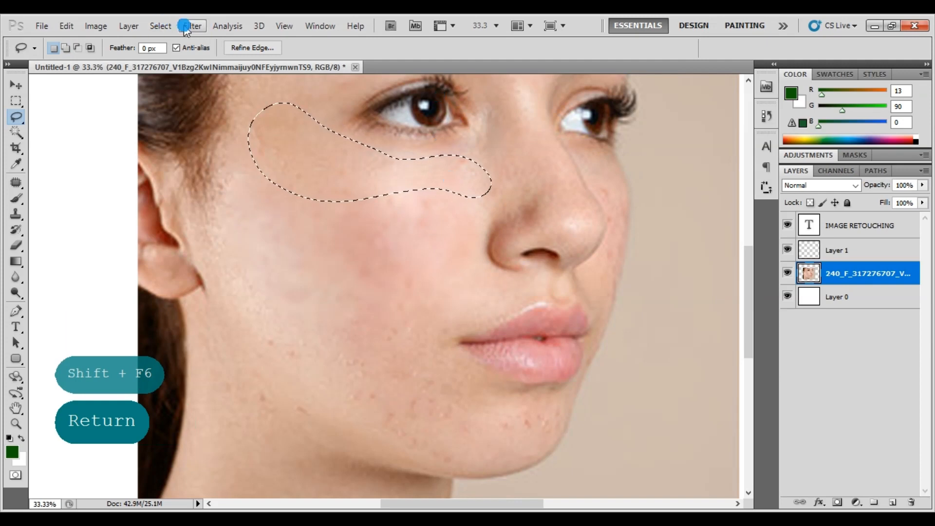
# Step: Smooth the under-eye selection using Surface Blur with radius 15 pixels and threshold 31 levels, and clear the selection
pyautogui.click(185, 26)
pyautogui.moveTo(302, 151)
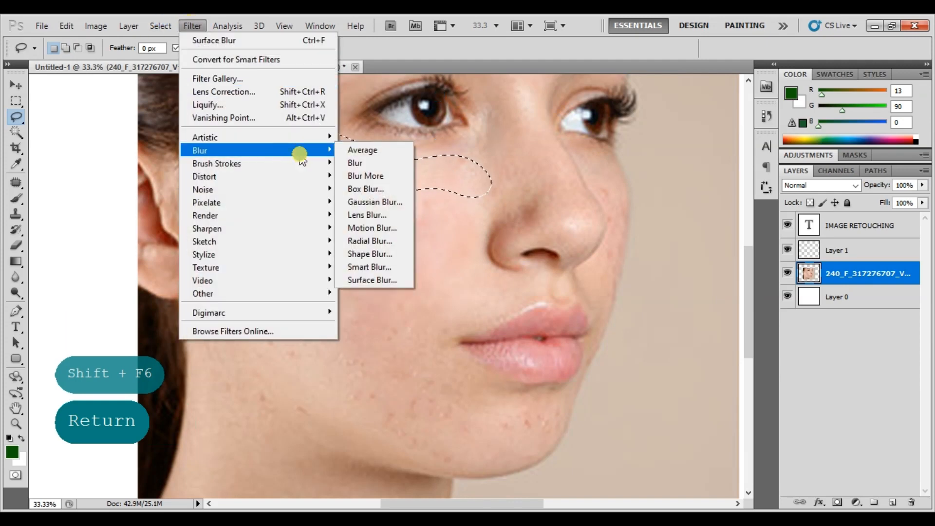
pyautogui.click(404, 279)
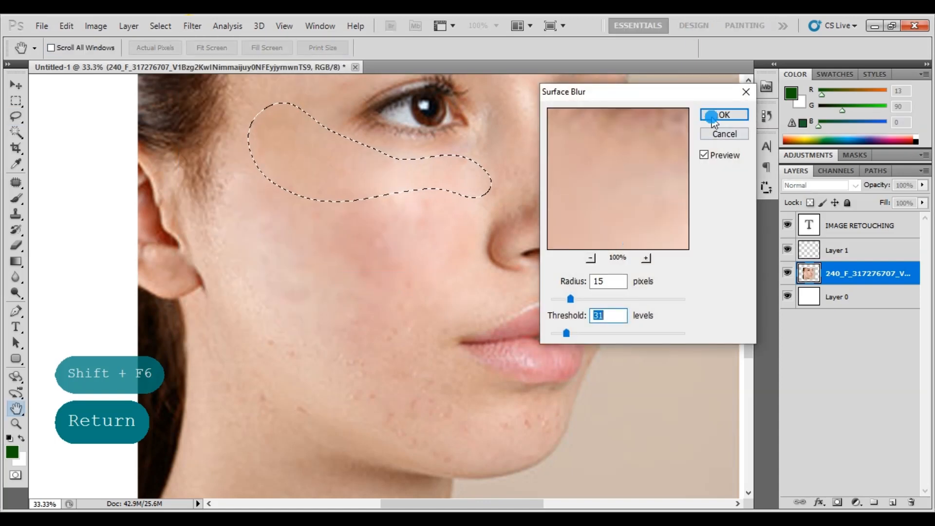
pyautogui.click(713, 120)
pyautogui.hotkey('ctrl', 'd')
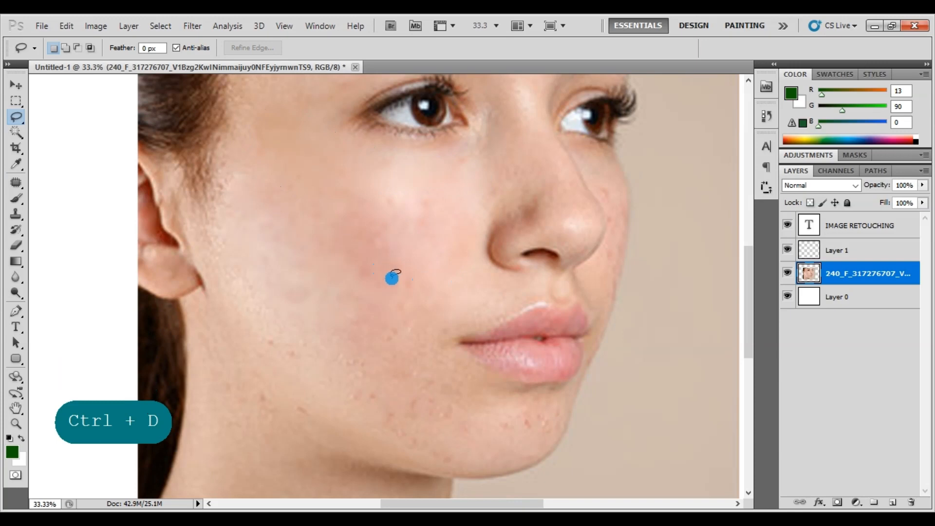
# Step: Lasso the lower cheek between the mouth corner and the jawline, and feather the selection by 30 pixels
pyautogui.moveTo(434, 344)
pyautogui.mouseDown()
pyautogui.moveTo(298, 325)
pyautogui.moveTo(278, 353)
pyautogui.moveTo(367, 424)
pyautogui.moveTo(422, 450)
pyautogui.moveTo(451, 388)
pyautogui.moveTo(437, 347)
pyautogui.mouseUp()
pyautogui.moveTo(442, 487); pyautogui.dragTo(440, 482)
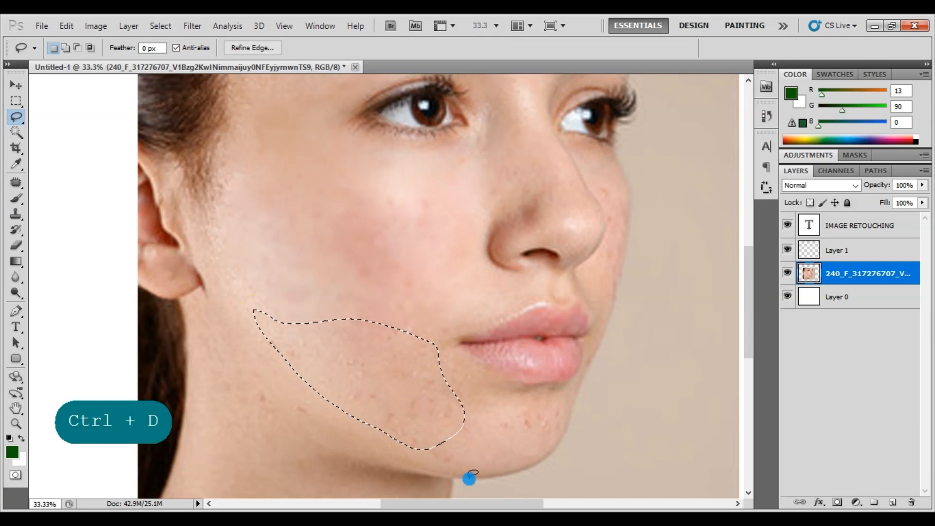
pyautogui.hotkey('shift', 'F6')
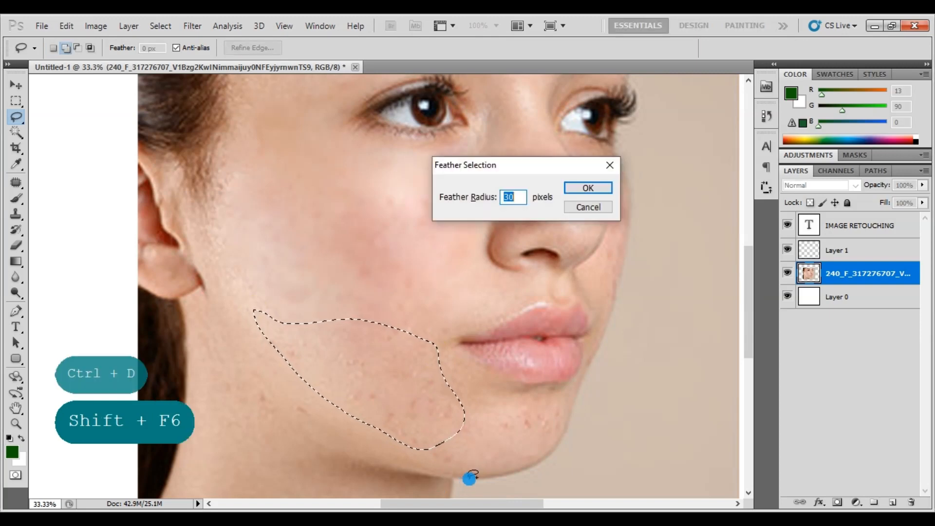
pyautogui.press('Return')
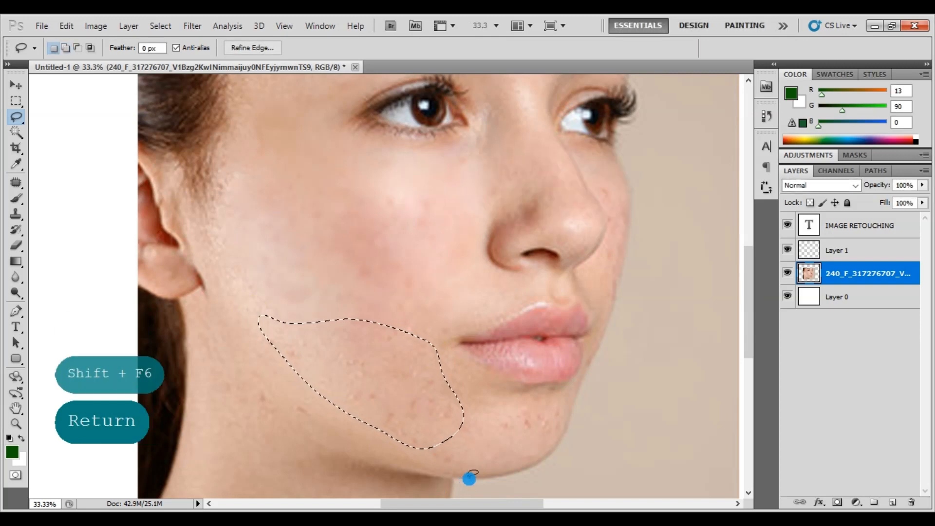
# Step: Run Surface Blur on the lower cheek at a 15-pixel radius and 31-level threshold, and remove the selection
pyautogui.click(192, 26)
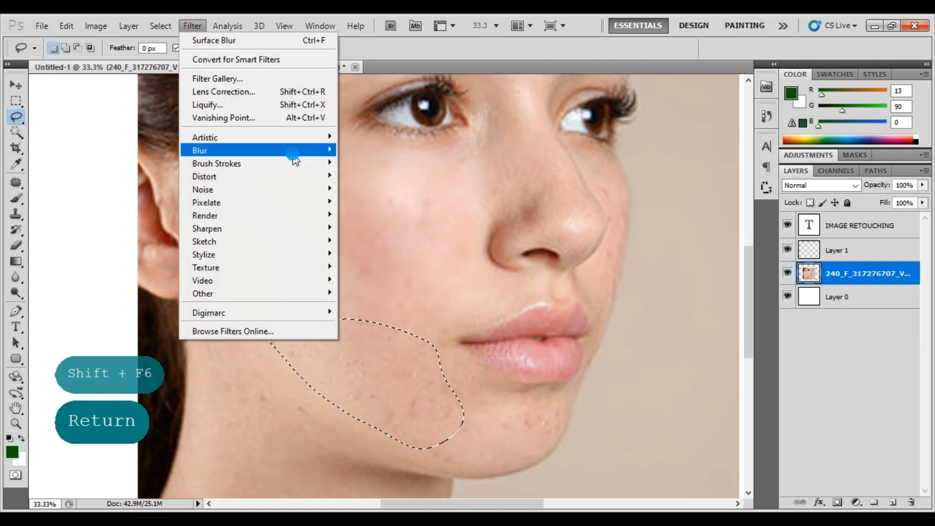
pyautogui.moveTo(294, 152)
pyautogui.click(385, 280)
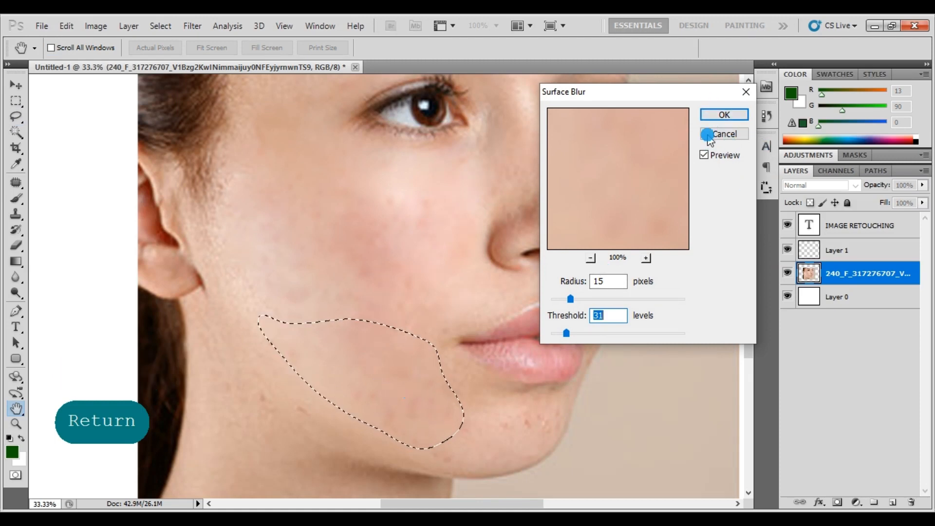
pyautogui.click(721, 115)
pyautogui.hotkey('ctrl', 'd')
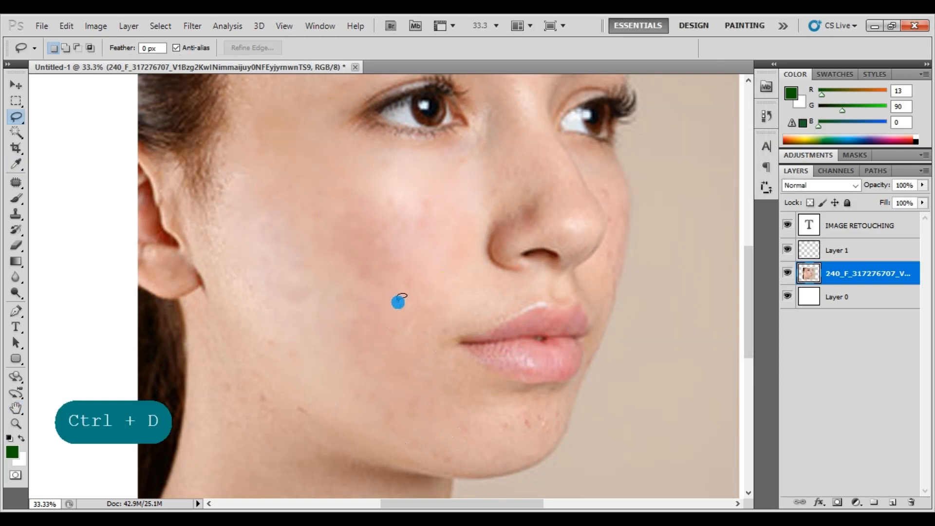
# Step: Merge Layer 1 down into the portrait photo layer
pyautogui.hotkey('ctrl', '-')
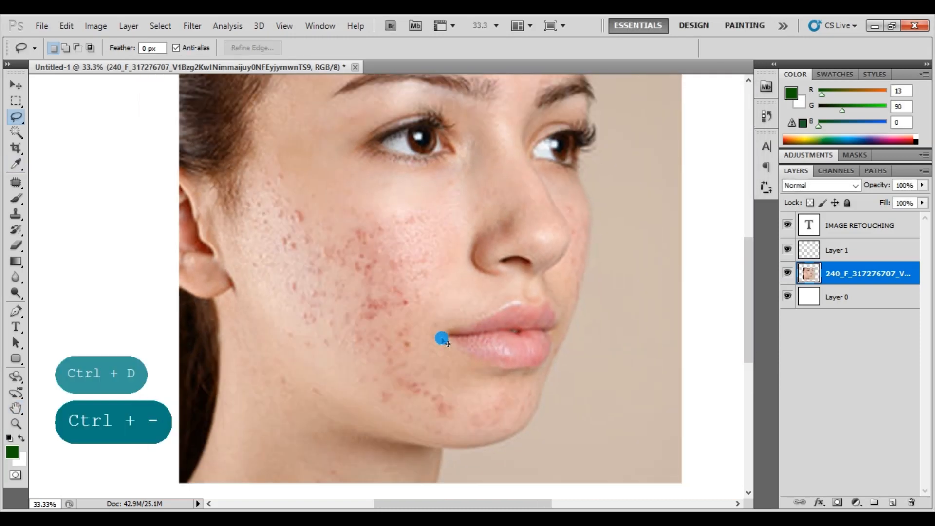
pyautogui.hotkey('ctrl', '-')
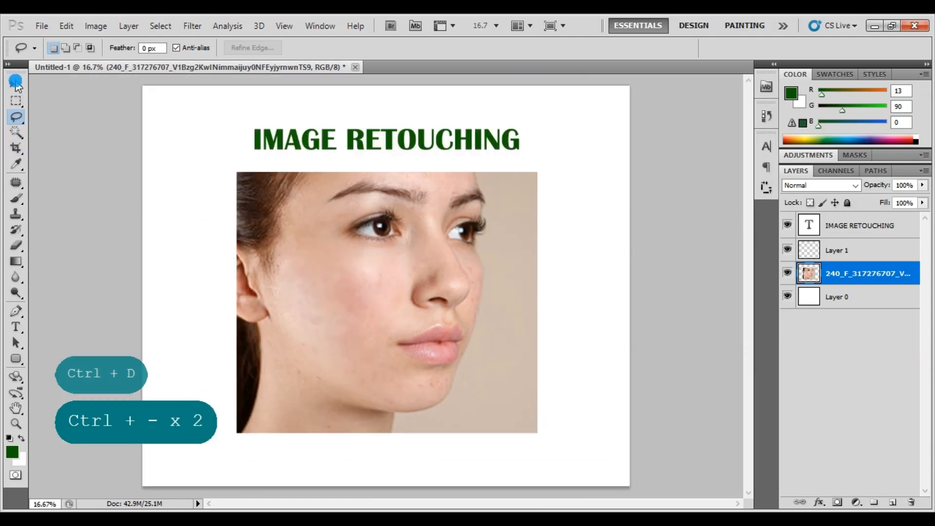
pyautogui.click(16, 84)
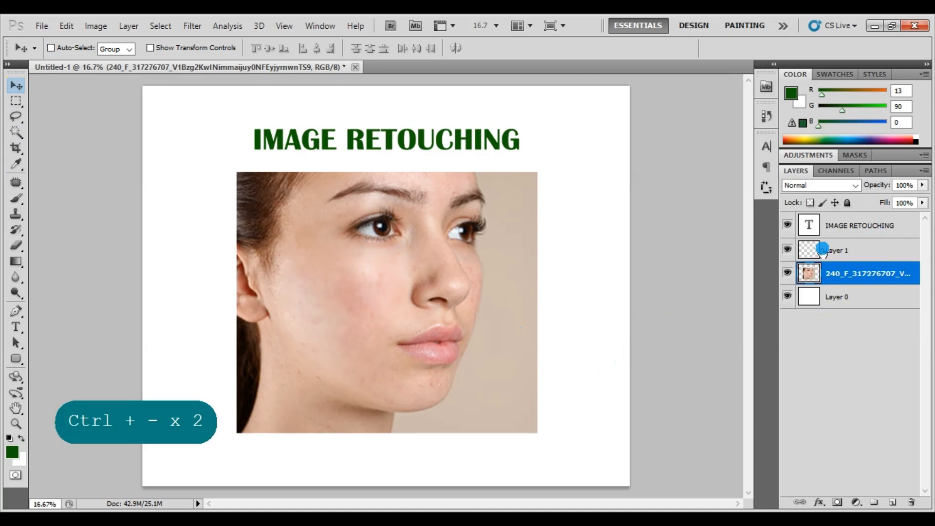
pyautogui.click(857, 250)
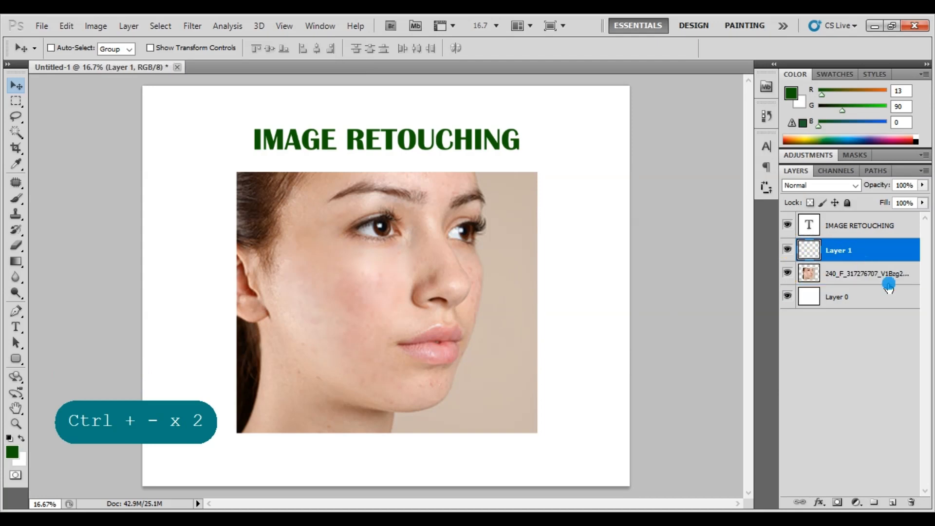
pyautogui.hotkey('ctrl', 'e')
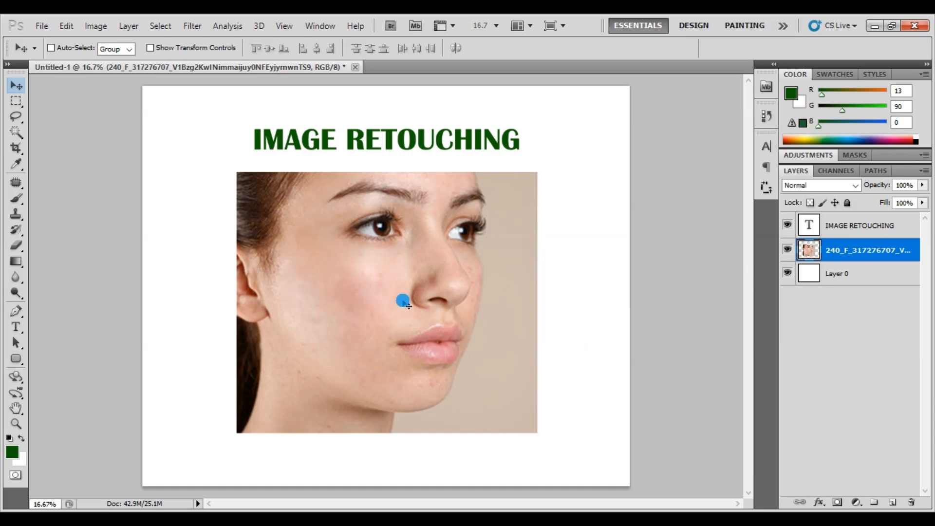
# Step: Examine the retouched cheek and the whole face up close and from farther out
pyautogui.hotkey('ctrl', '=')
pyautogui.hotkey('ctrl', '=')
pyautogui.press('space')
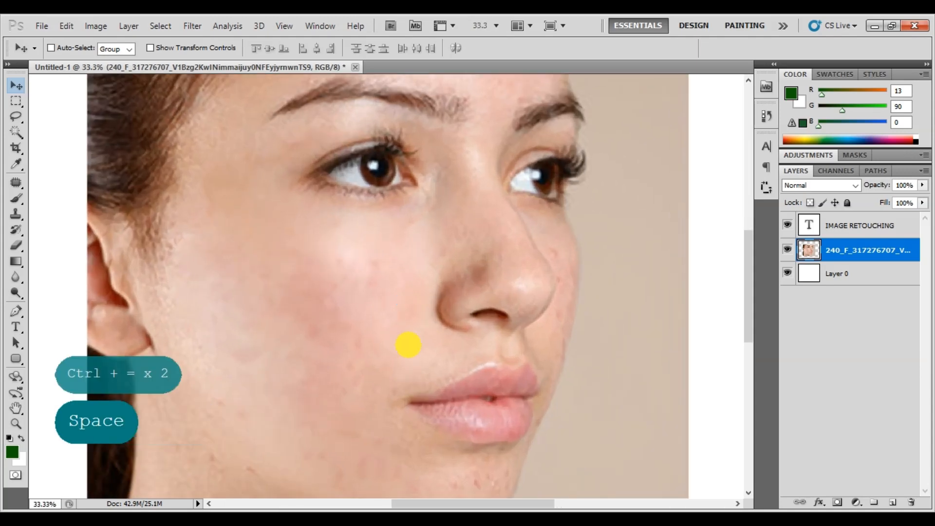
pyautogui.moveTo(409, 344); pyautogui.dragTo(449, 312)
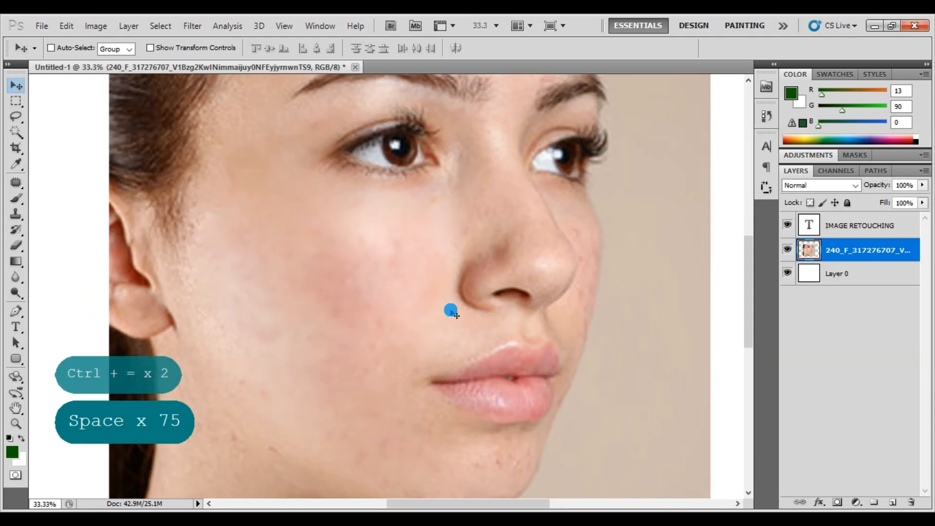
pyautogui.hotkey('ctrl', '-')
pyautogui.hotkey('ctrl', '-')
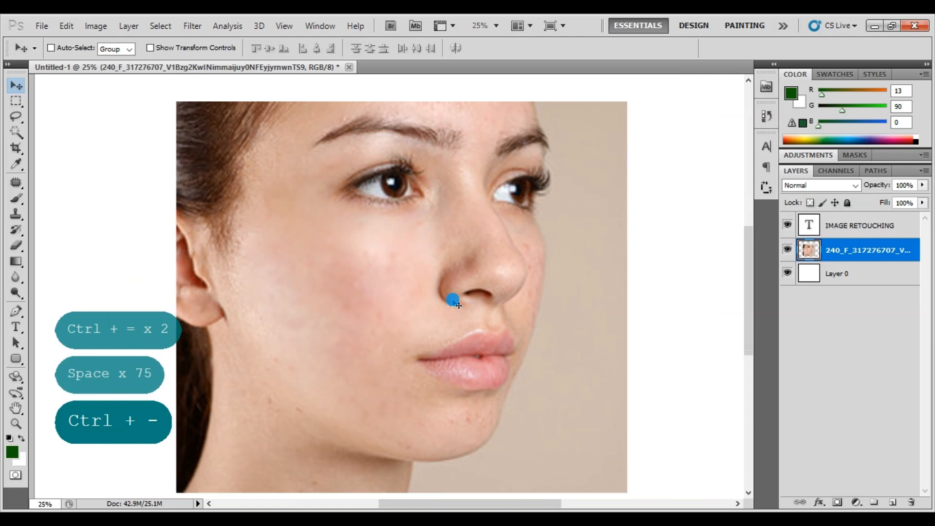
pyautogui.hotkey('ctrl', '=')
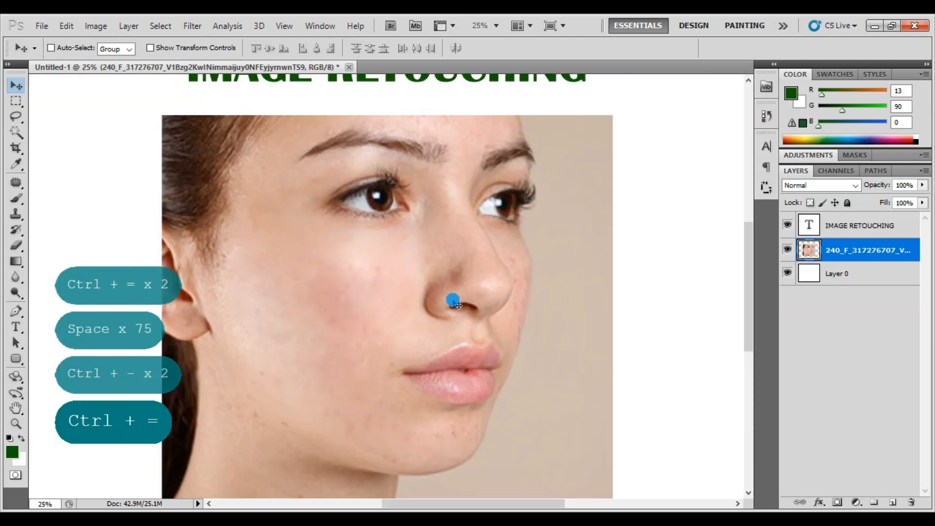